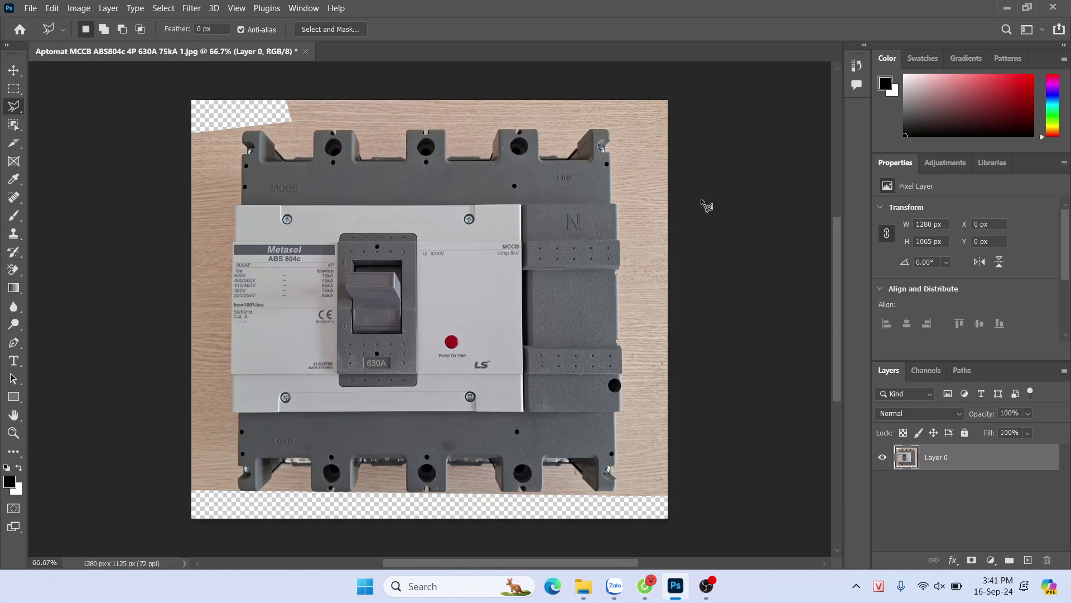
# - Outline about 218 by 249 px of wood background beside the LINE and N sections' right edge with the Polygonal Lasso, delete it and deselect
pyautogui.scroll(5, 637, 223)
pyautogui.scroll(2, 671, 183)
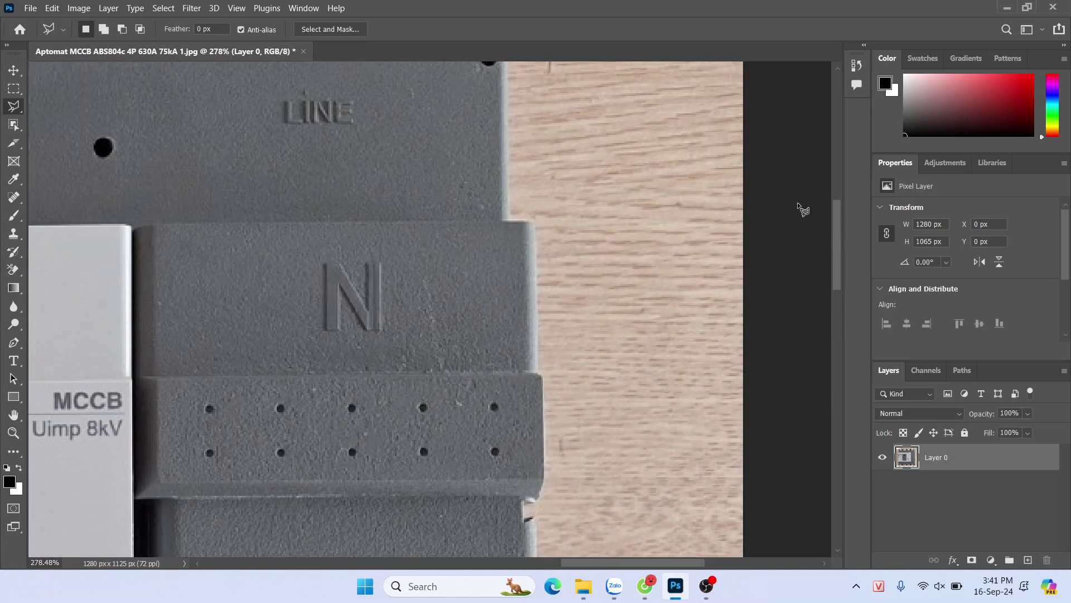
pyautogui.scroll(3, 833, 223)
pyautogui.click(766, 199)
pyautogui.click(506, 236)
pyautogui.click(510, 436)
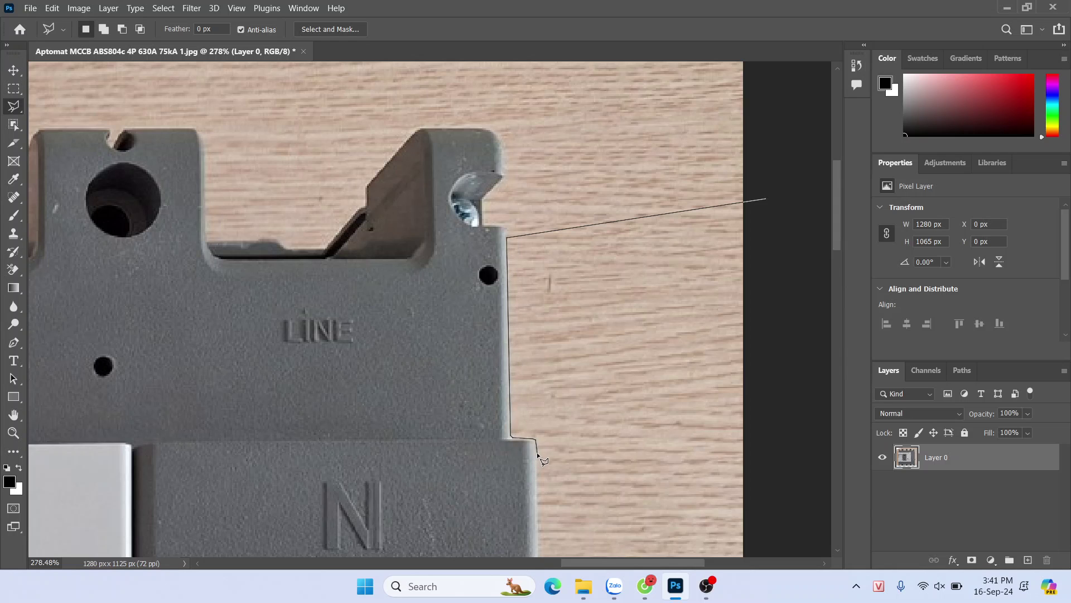
pyautogui.hotkey('ctrl', '-')
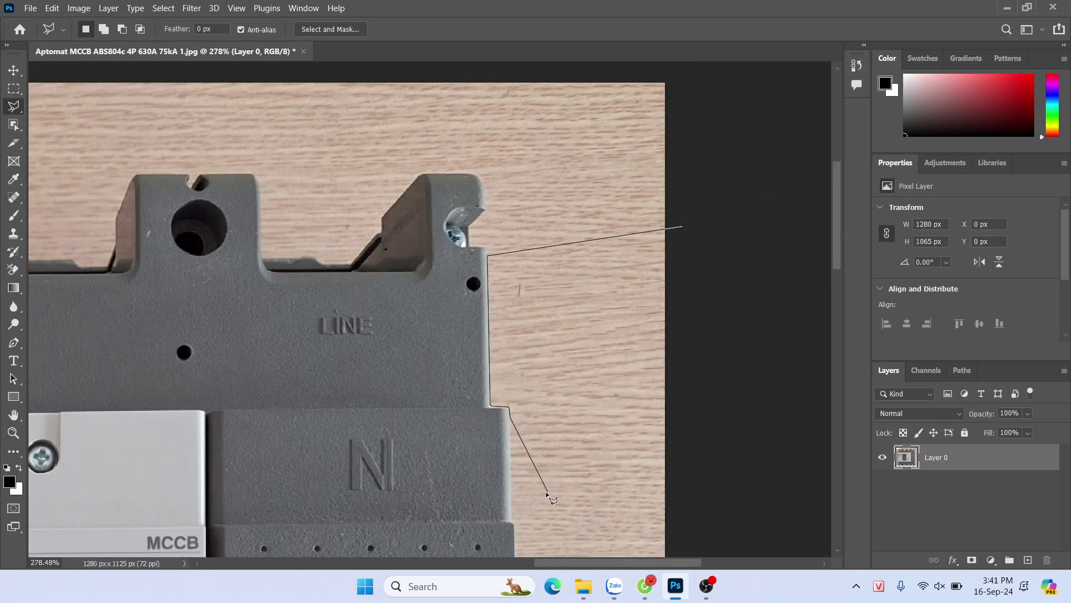
pyautogui.click(512, 516)
pyautogui.click(742, 496)
pyautogui.click(682, 227)
pyautogui.press('Delete')
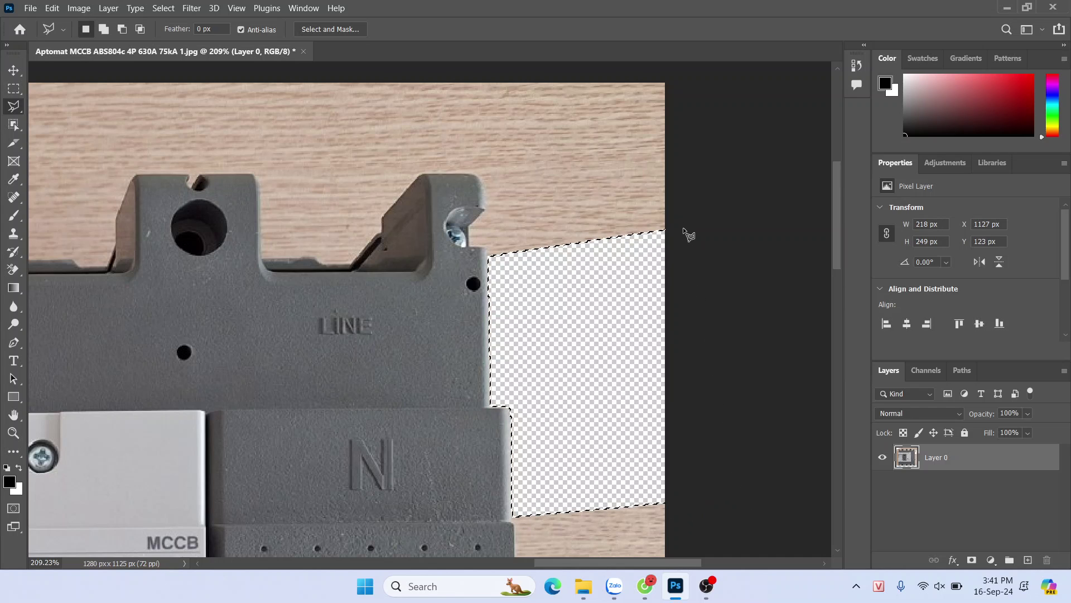
pyautogui.press('Return')
pyautogui.hotkey('ctrl', 'd')
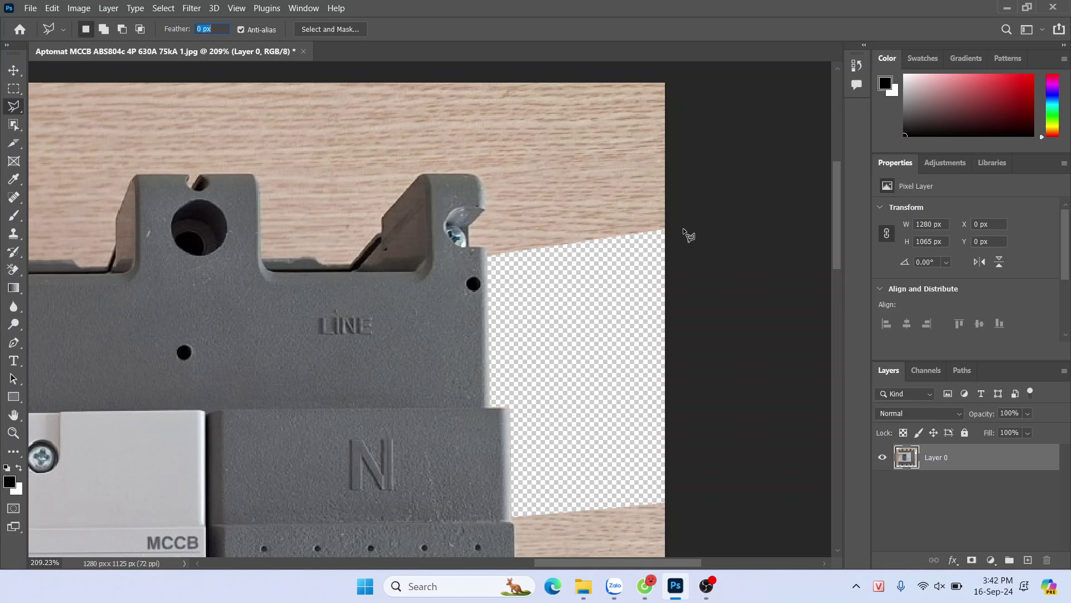
# - Trace the breaker's right edge with the Polygonal Lasso around the upper ribbed band and its notch, down the flat section below
pyautogui.click(561, 171)
pyautogui.press('Escape')
pyautogui.scroll(-1, 838, 217)
pyautogui.scroll(-6, 838, 214)
pyautogui.scroll(3, 650, 149)
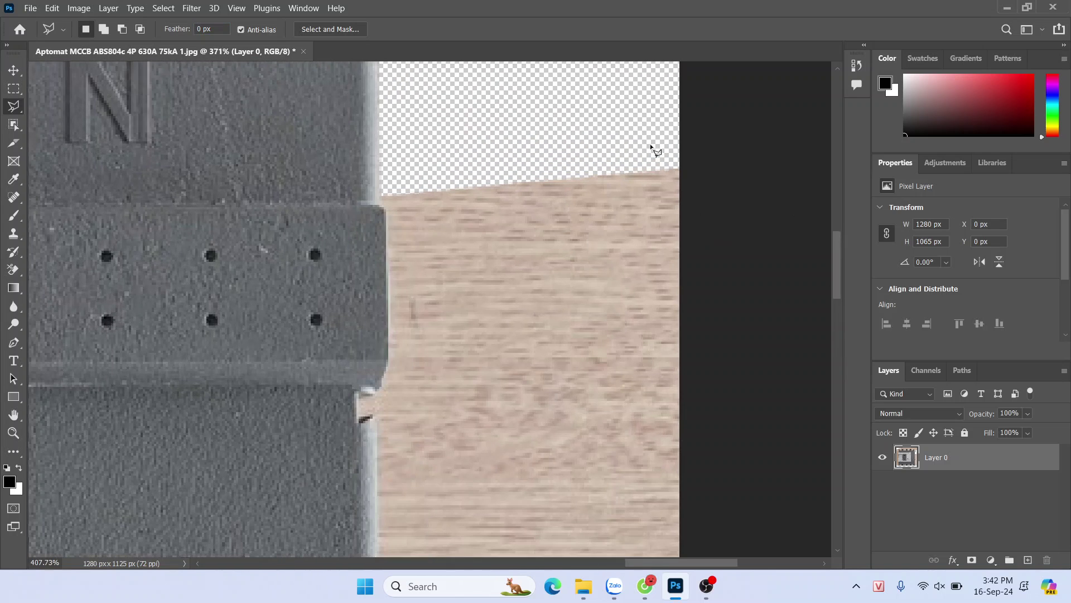
pyautogui.click(701, 127)
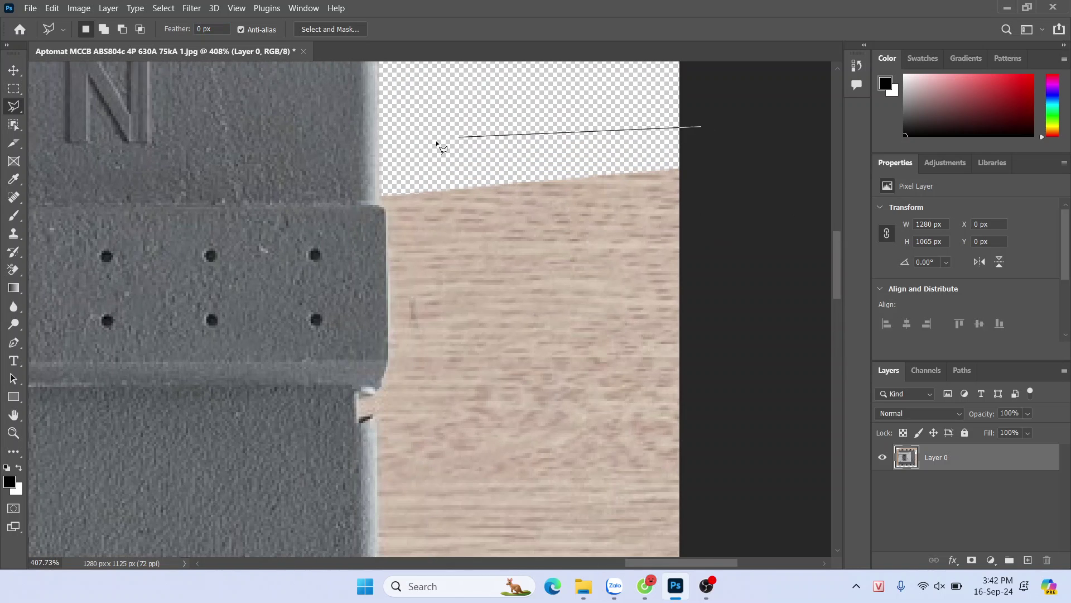
pyautogui.click(379, 192)
pyautogui.click(379, 204)
pyautogui.click(386, 210)
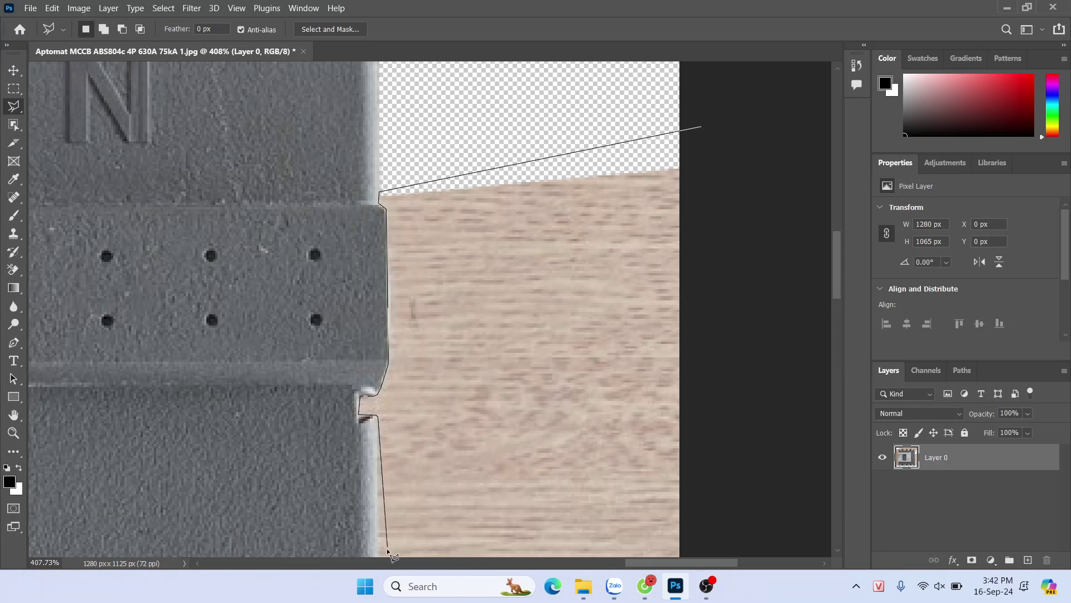
pyautogui.hotkey('ctrl', '-')
pyautogui.click(394, 504)
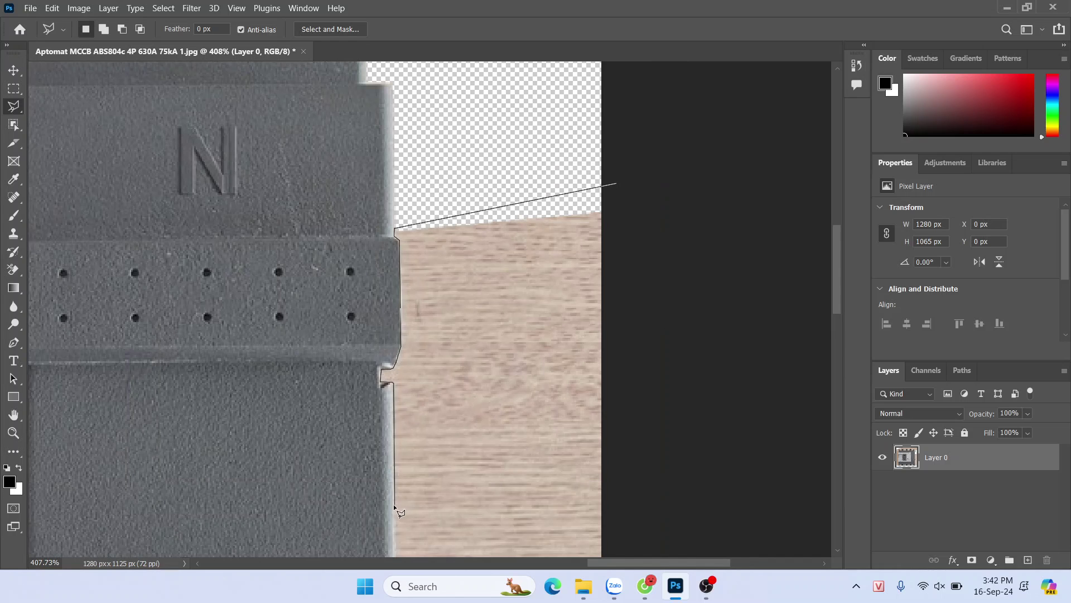
pyautogui.hotkey('ctrl', '-')
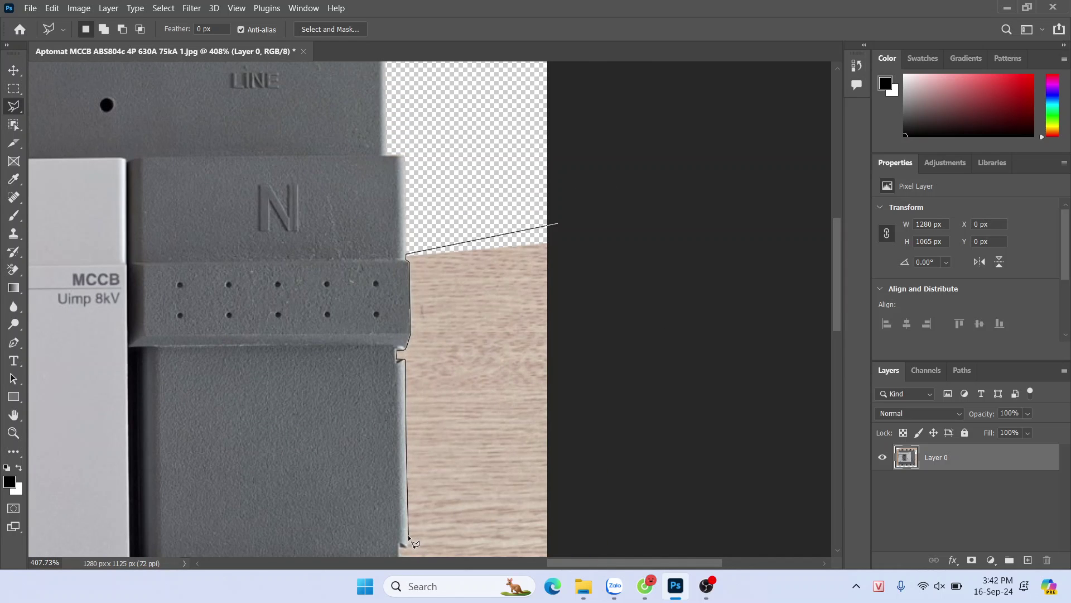
pyautogui.press('h')
pyautogui.moveTo(406, 534)
pyautogui.mouseDown()
pyautogui.moveTo(450, 473)
pyautogui.moveTo(401, 455)
pyautogui.mouseUp()
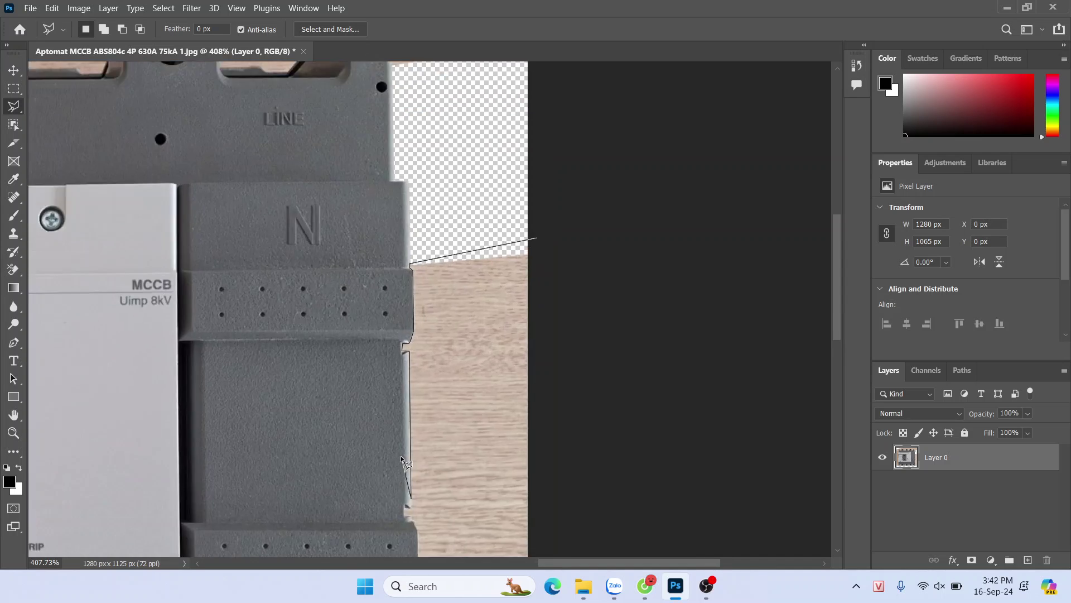
# - Continue the outline around the lower notch and ribbed band, close it beyond the canvas, delete the enclosed wood background and deselect
pyautogui.scroll(5, 403, 449)
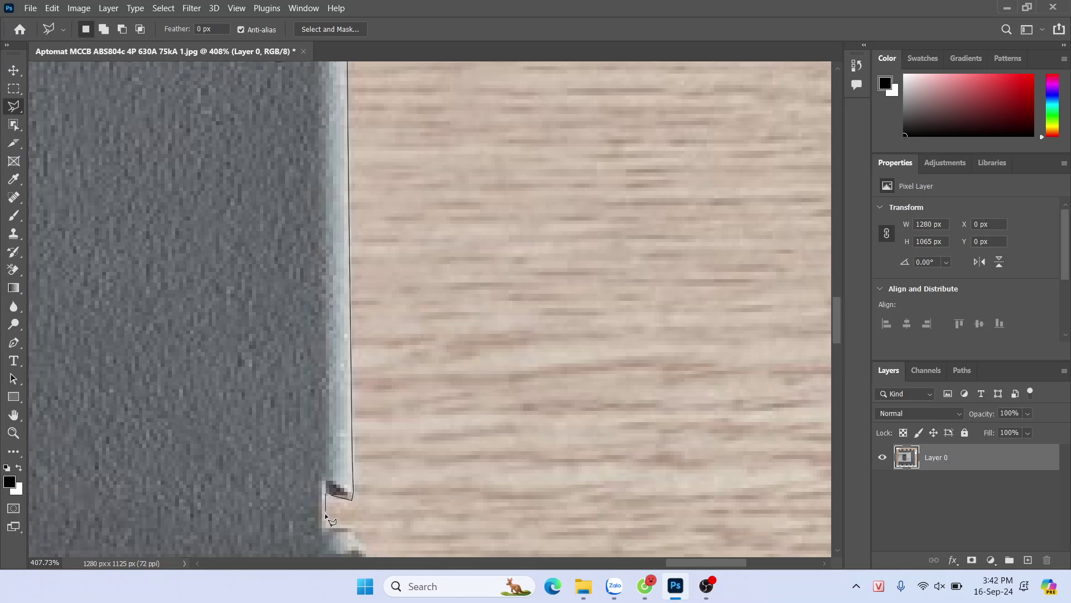
pyautogui.click(351, 527)
pyautogui.scroll(-1, 354, 533)
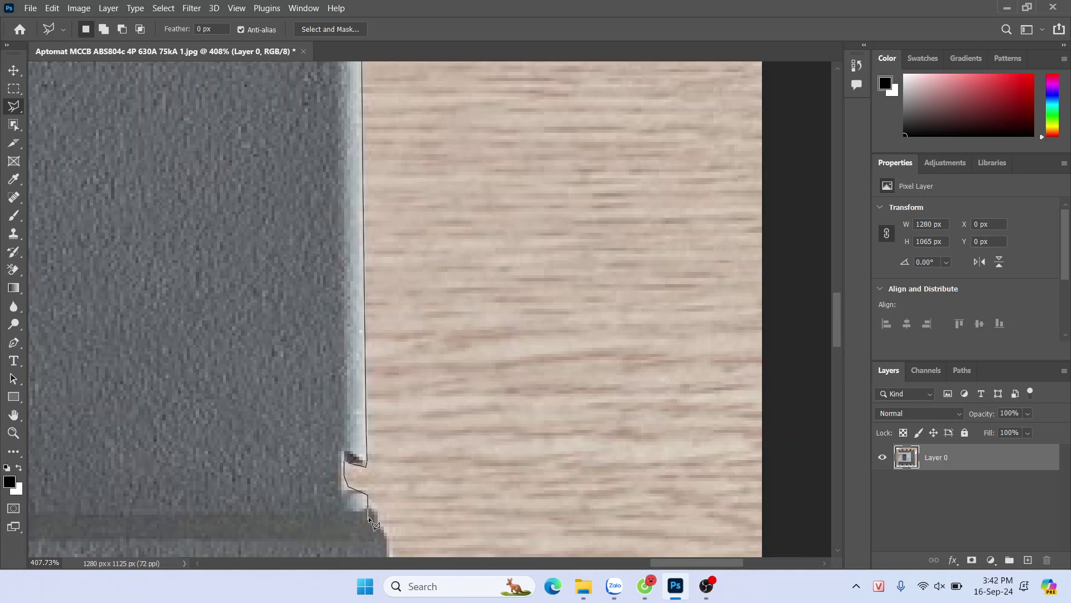
pyautogui.scroll(-1, 385, 511)
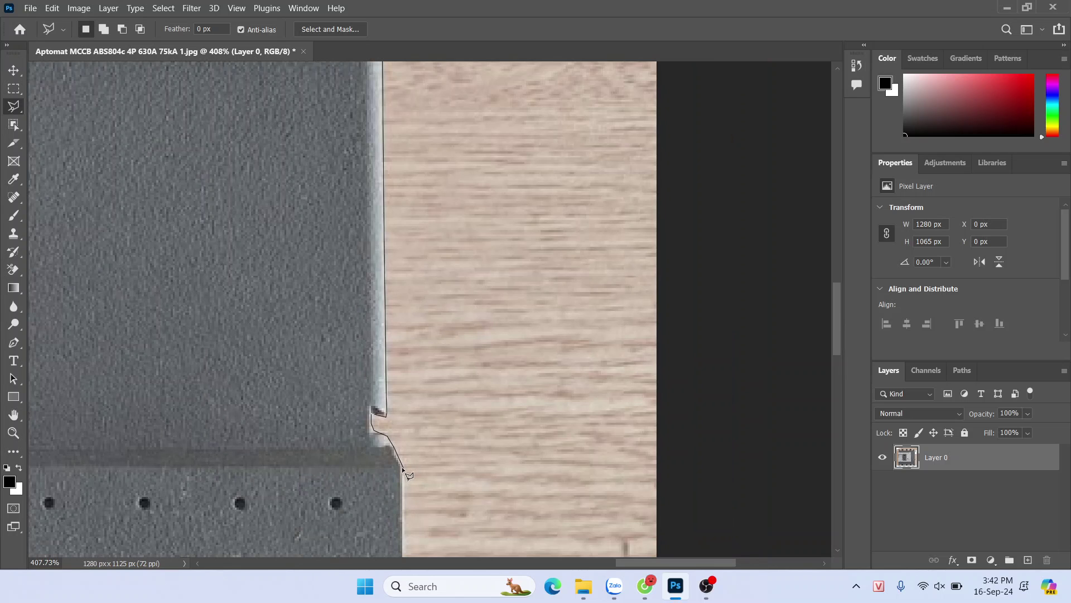
pyautogui.scroll(-1, 403, 508)
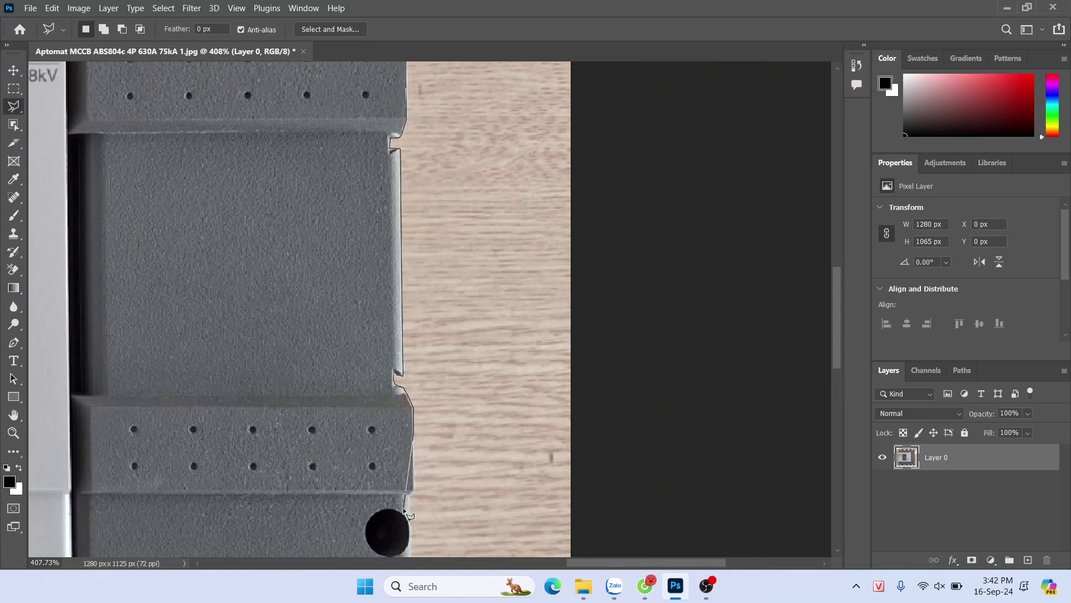
pyautogui.click(414, 484)
pyautogui.click(589, 491)
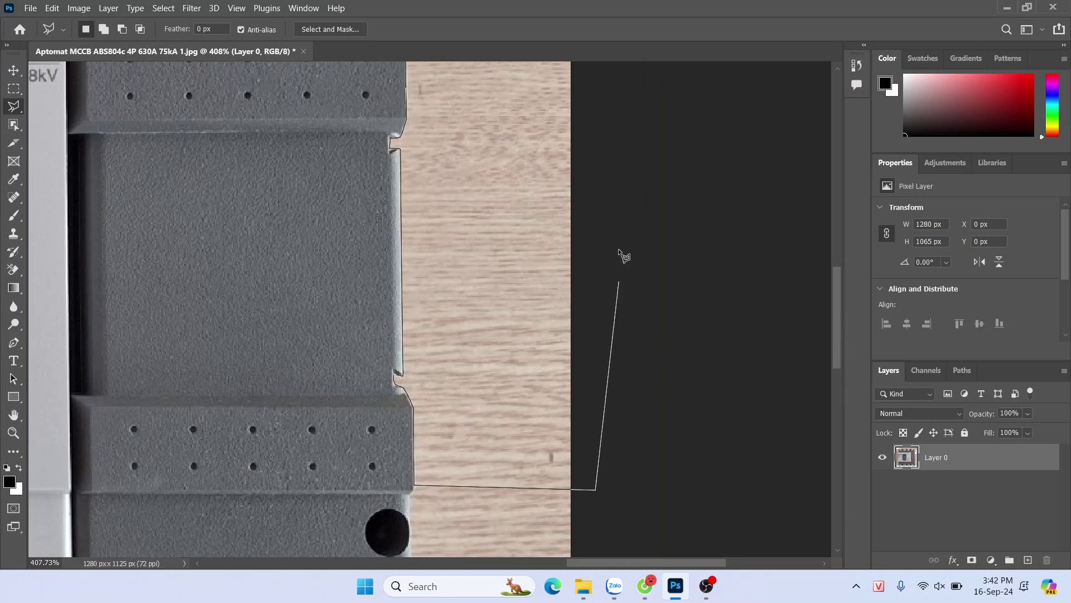
pyautogui.scroll(2, 621, 287)
pyautogui.scroll(-1, 658, 80)
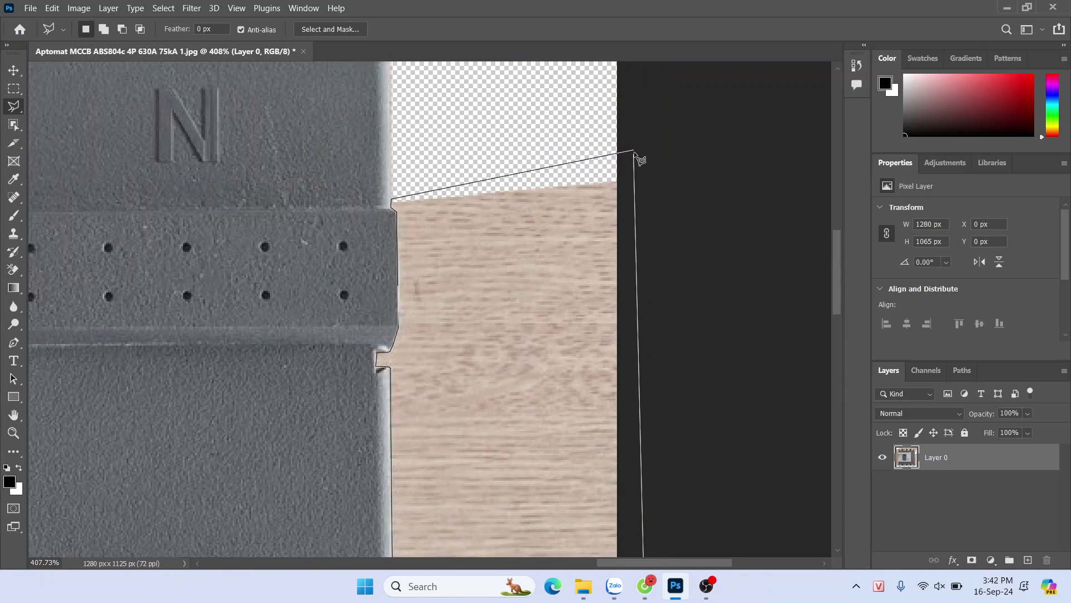
pyautogui.doubleClick(640, 159)
pyautogui.press('Delete')
pyautogui.hotkey('ctrl', 'd')
# - Reselect about 190 by 239 px tightly along the N and LINE sections' right edge to trim the leftover fringe, and deselect
pyautogui.scroll(-2, 536, 121)
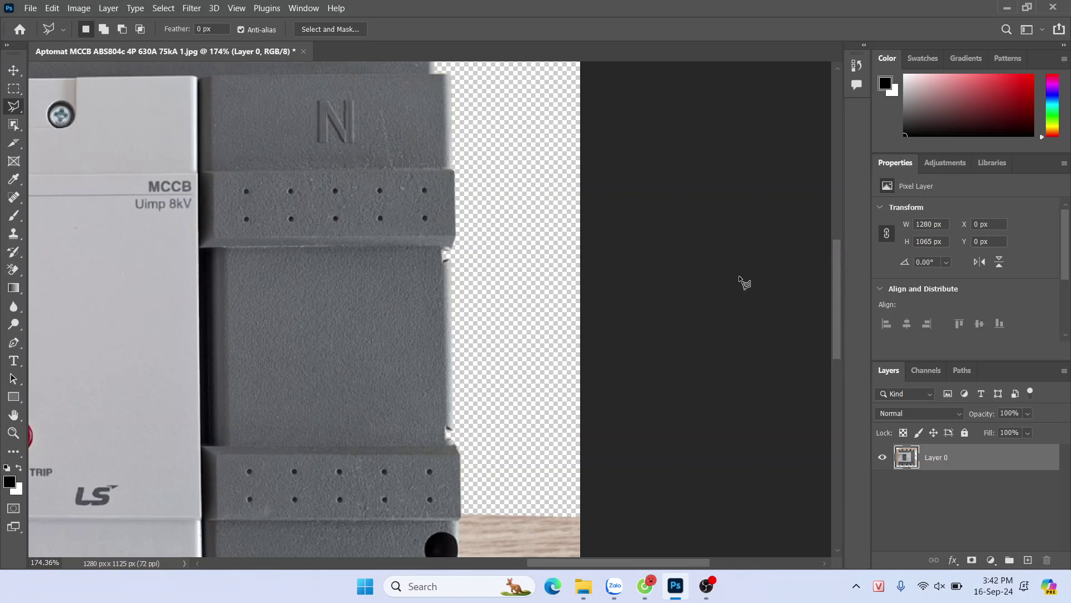
pyautogui.scroll(3, 579, 232)
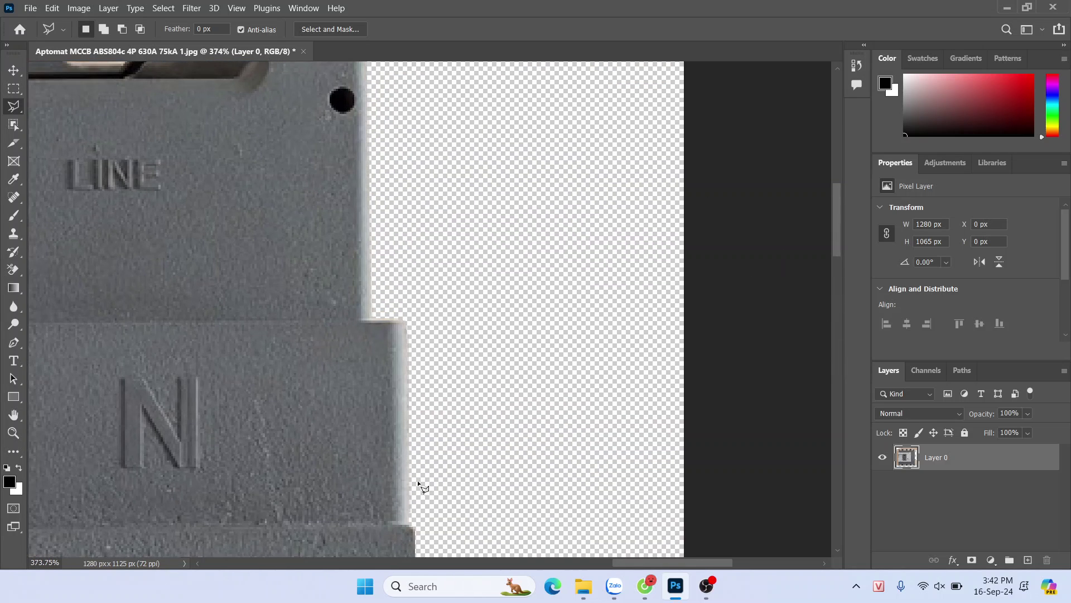
pyautogui.click(705, 509)
pyautogui.click(407, 521)
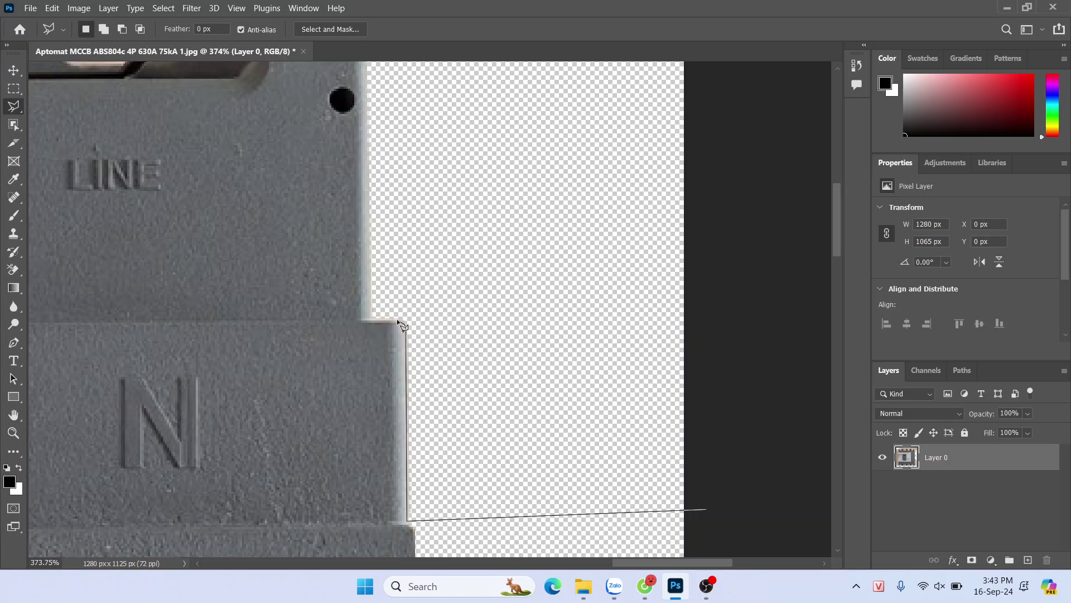
pyautogui.click(369, 319)
pyautogui.hotkey('ctrl', '-')
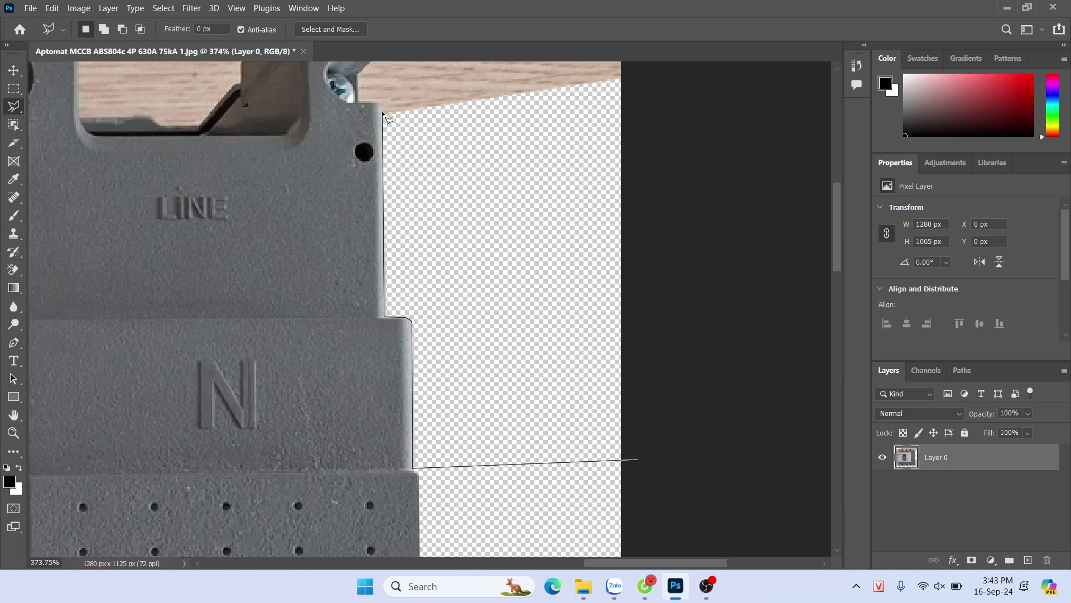
pyautogui.click(384, 112)
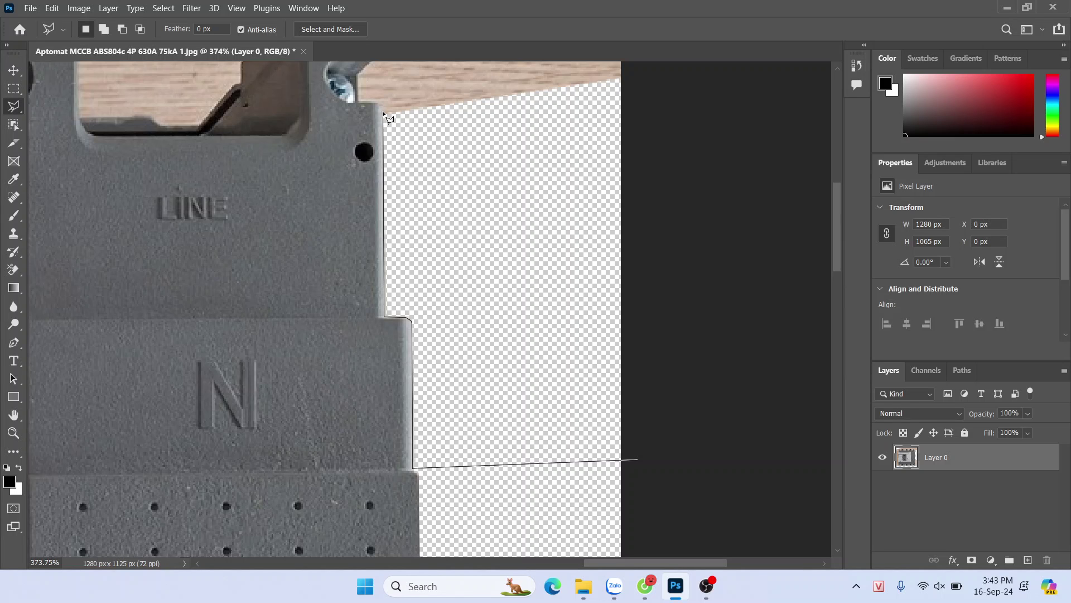
pyautogui.click(680, 96)
pyautogui.hotkey('ctrl', '-')
pyautogui.click(585, 422)
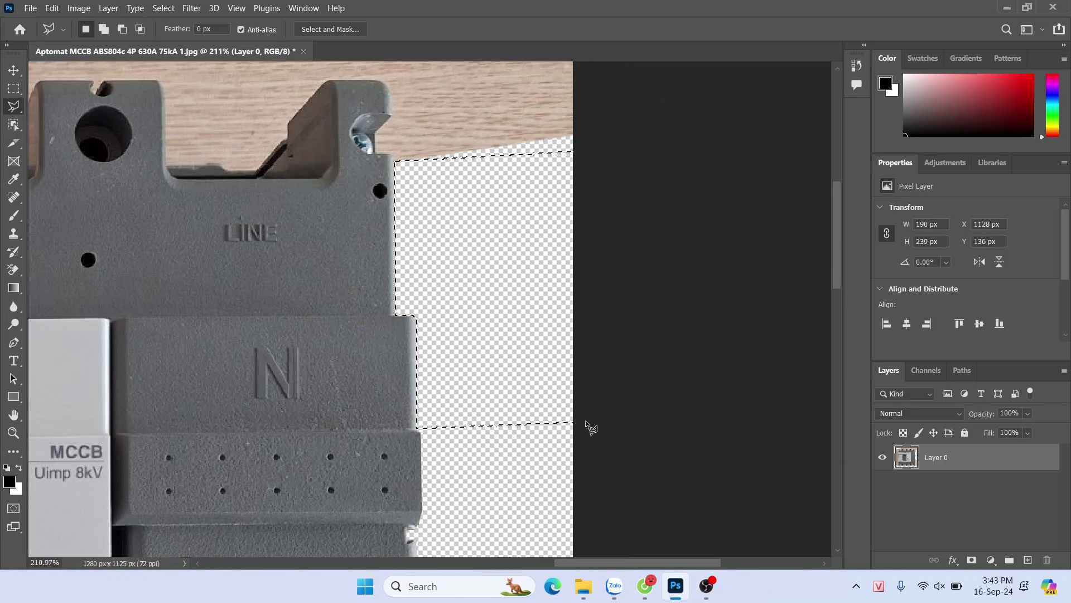
pyautogui.hotkey('ctrl', 'd')
pyautogui.hotkey('ctrl', '-')
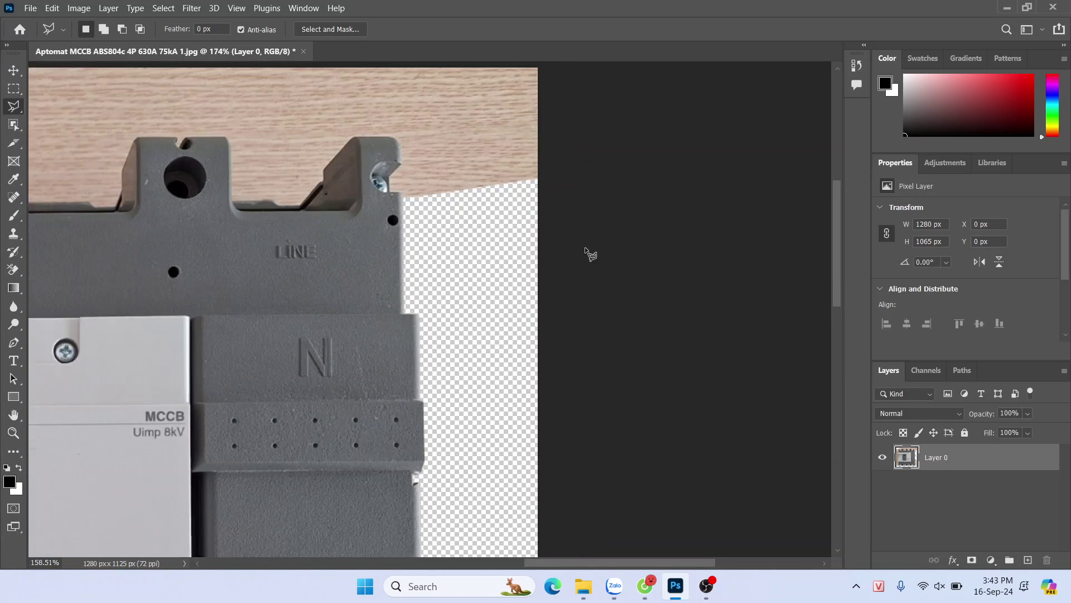
# - Outline about 306 by 148 px of wood background around the breaker's bottom-right terminal with the Polygonal Lasso and delete it
pyautogui.moveTo(838, 229); pyautogui.dragTo(783, 376)
pyautogui.scroll(2, 276, 505)
pyautogui.scroll(3, 274, 503)
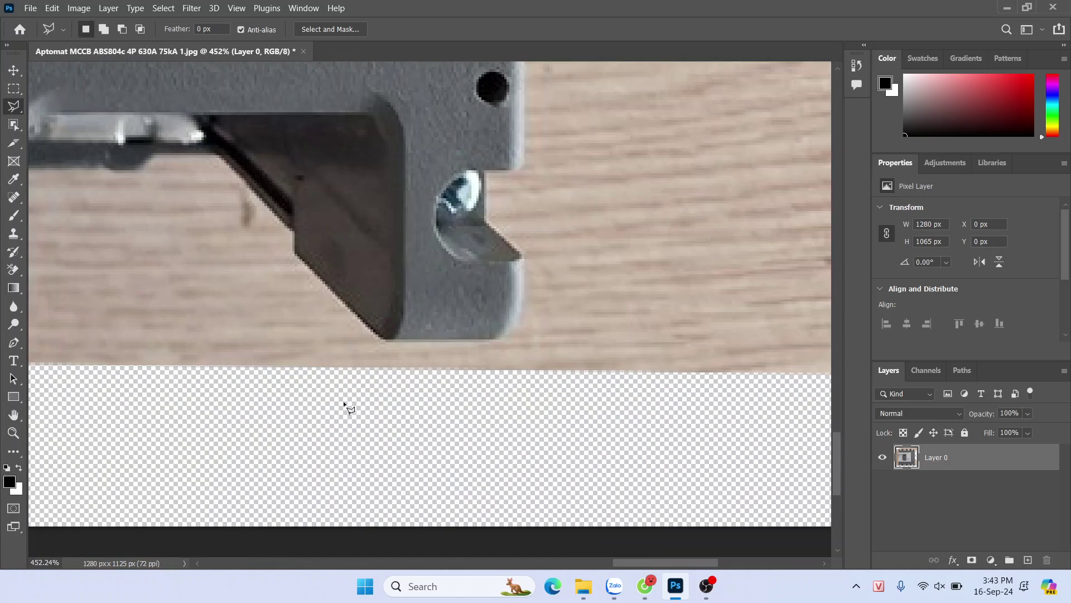
pyautogui.click(166, 433)
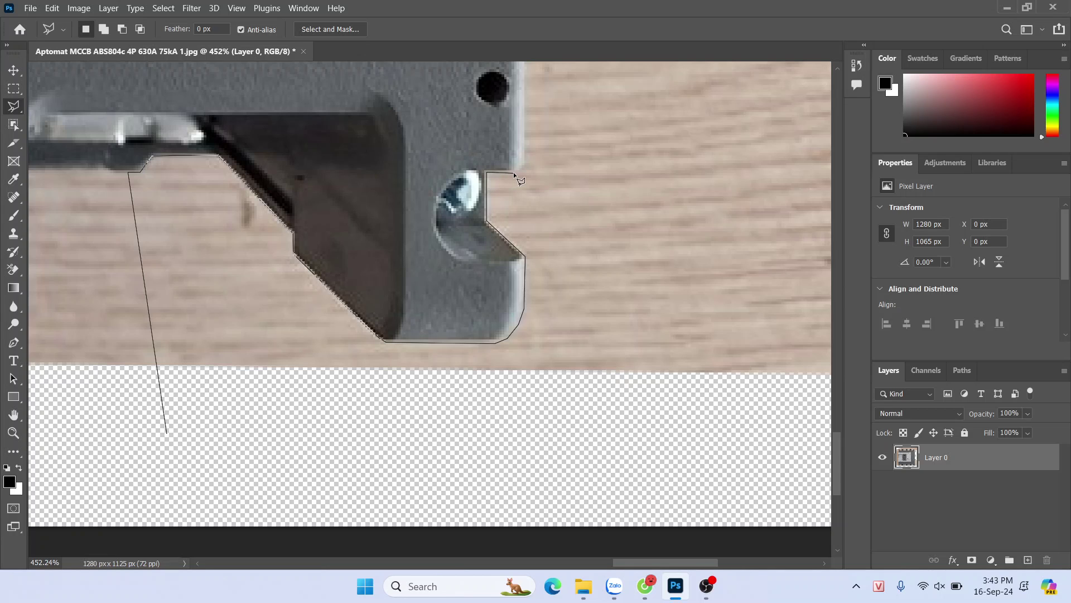
pyautogui.scroll(-3, 524, 162)
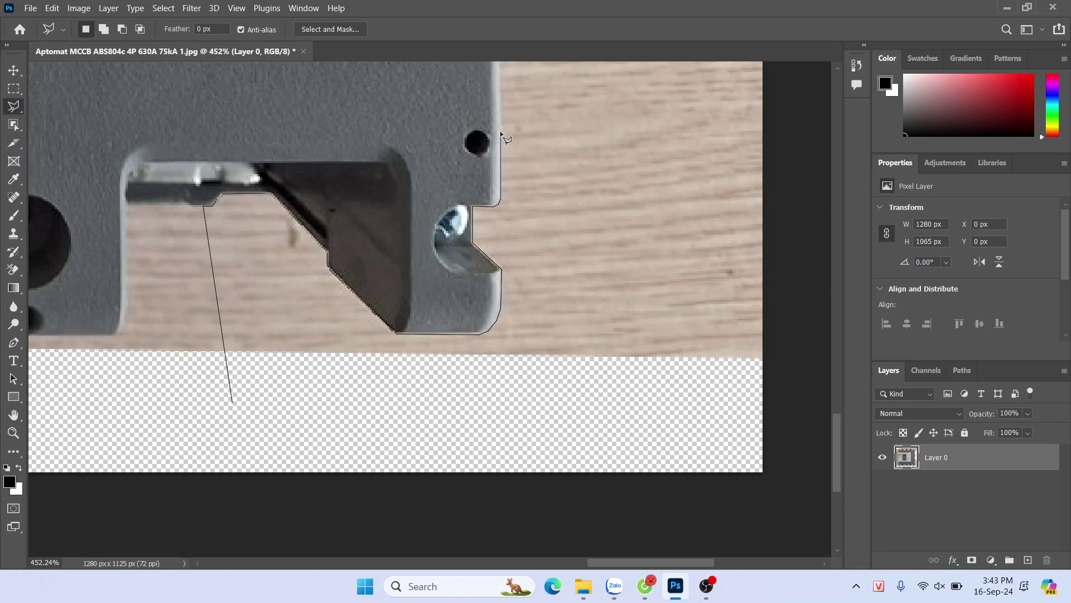
pyautogui.click(779, 141)
pyautogui.click(772, 410)
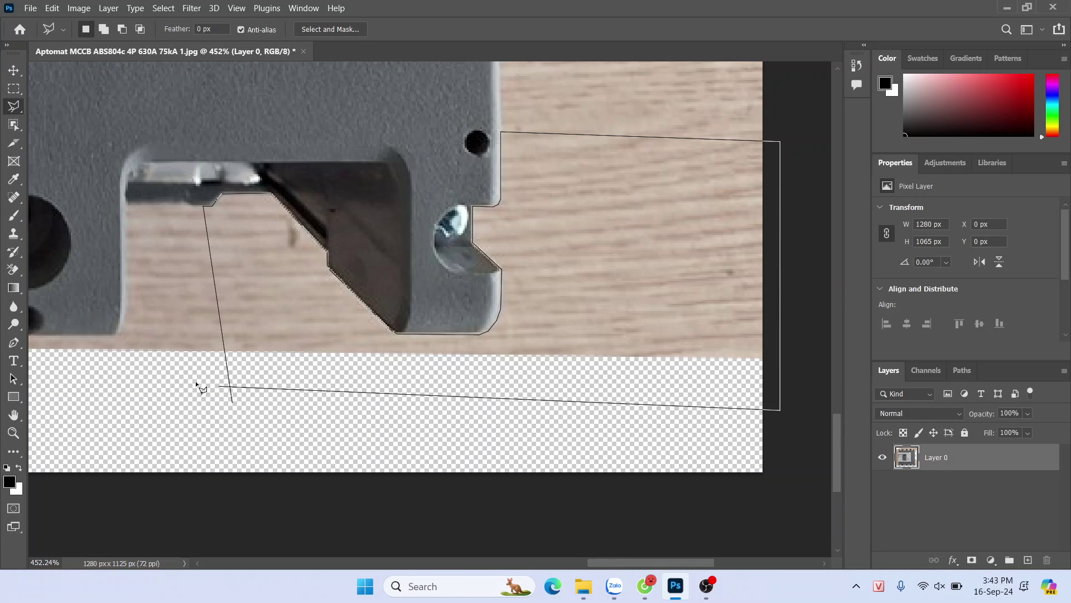
pyautogui.click(232, 402)
pyautogui.press('Delete')
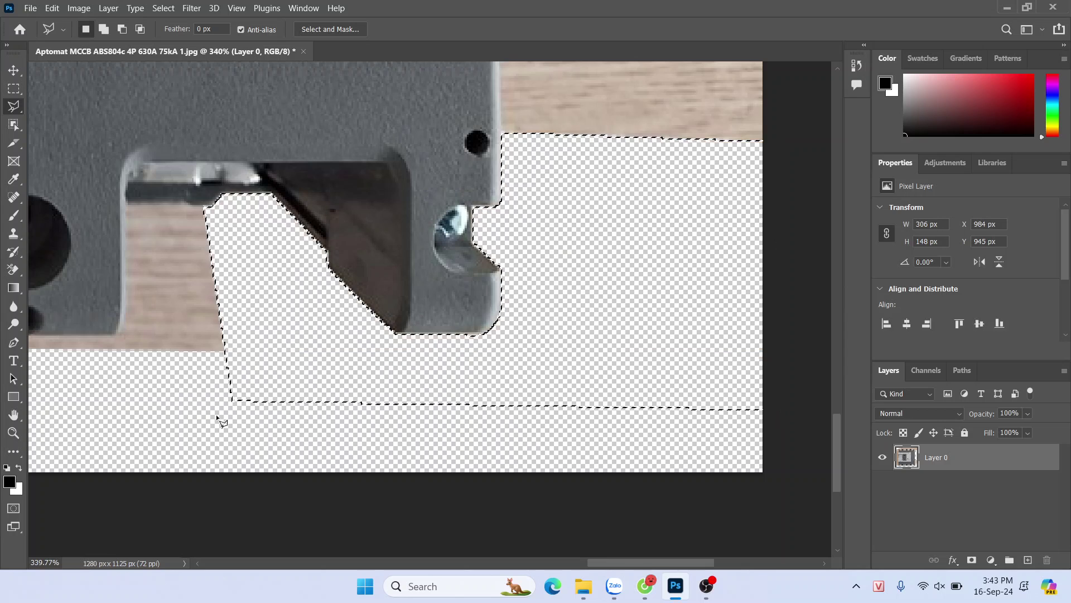
# - Outline the remaining wood, about 113 by 112 px, in the gap between the two rightmost bottom terminals and delete it
pyautogui.scroll(3, 134, 384)
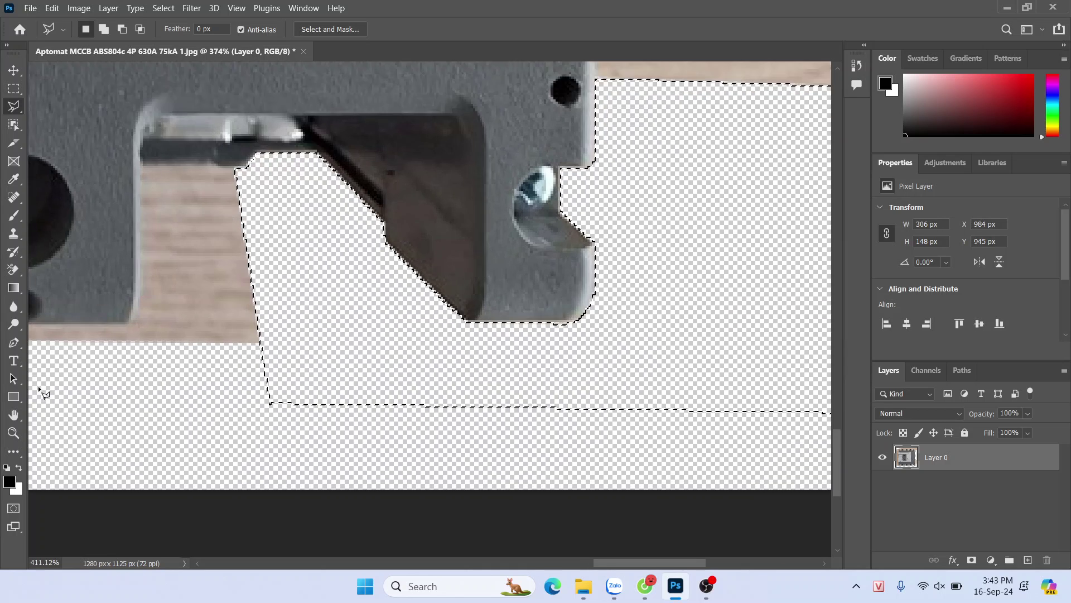
pyautogui.click(150, 335)
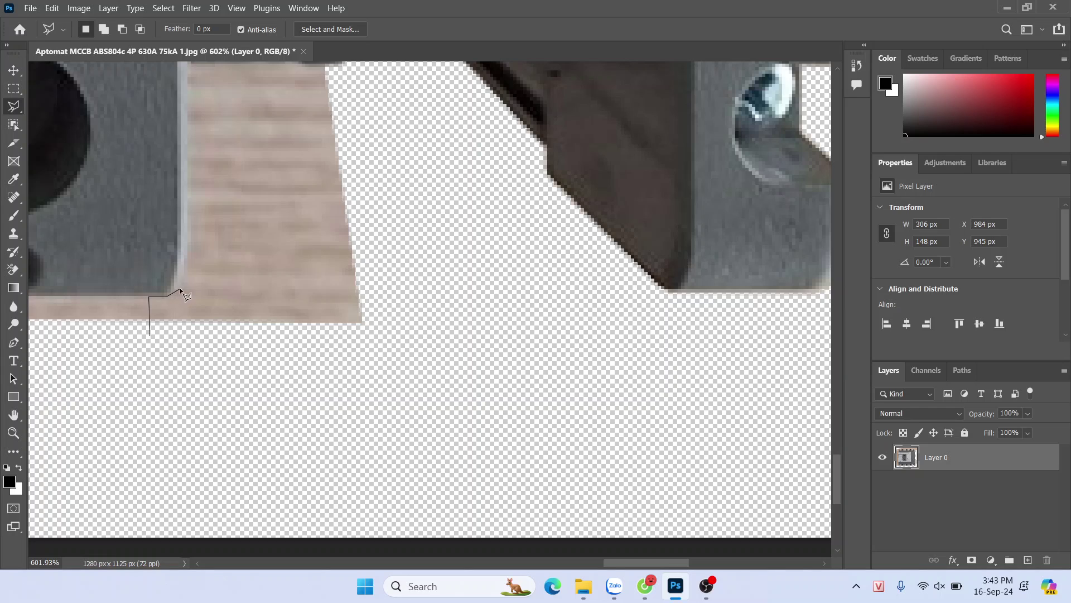
pyautogui.click(186, 262)
pyautogui.scroll(3, 186, 79)
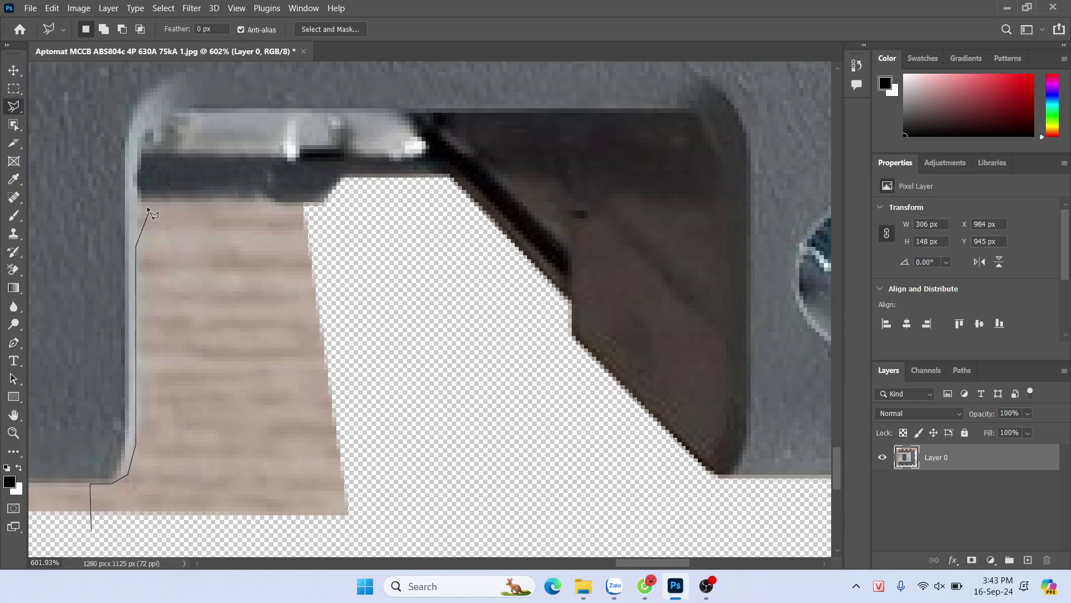
pyautogui.click(138, 200)
pyautogui.click(311, 202)
pyautogui.scroll(-2, 447, 316)
pyautogui.click(457, 393)
pyautogui.click(430, 521)
pyautogui.click(175, 481)
pyautogui.click(219, 446)
# - Outline about 61 by 28 px of wood in the notch and beneath the second-from-right bottom terminal with the Polygonal Lasso and delete it
pyautogui.scroll(-2, 272, 339)
pyautogui.hscroll(-2, 622, 447)
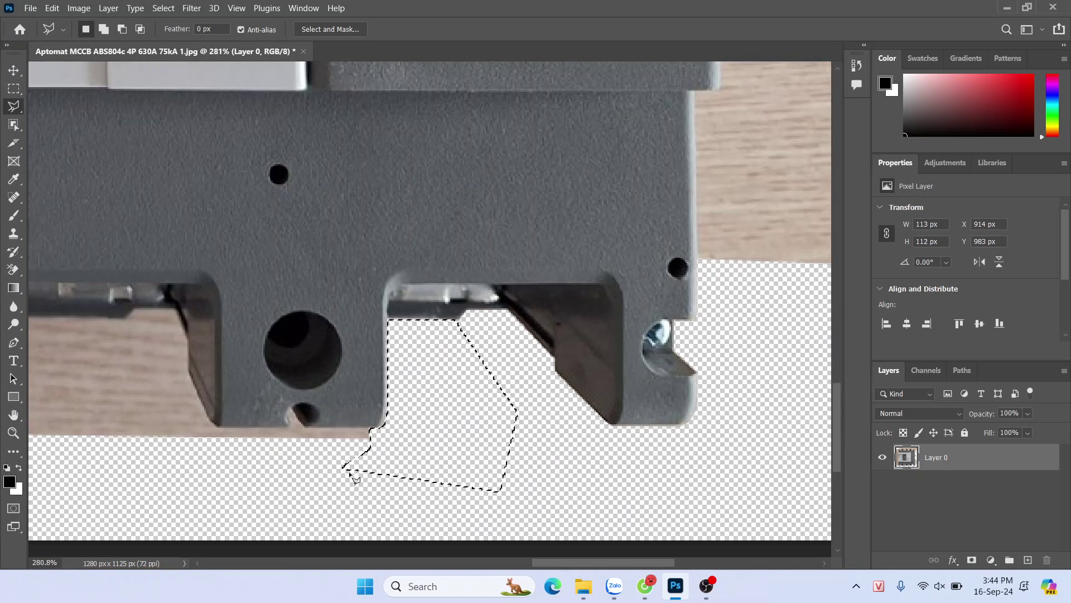
pyautogui.scroll(4, 605, 409)
pyautogui.click(497, 401)
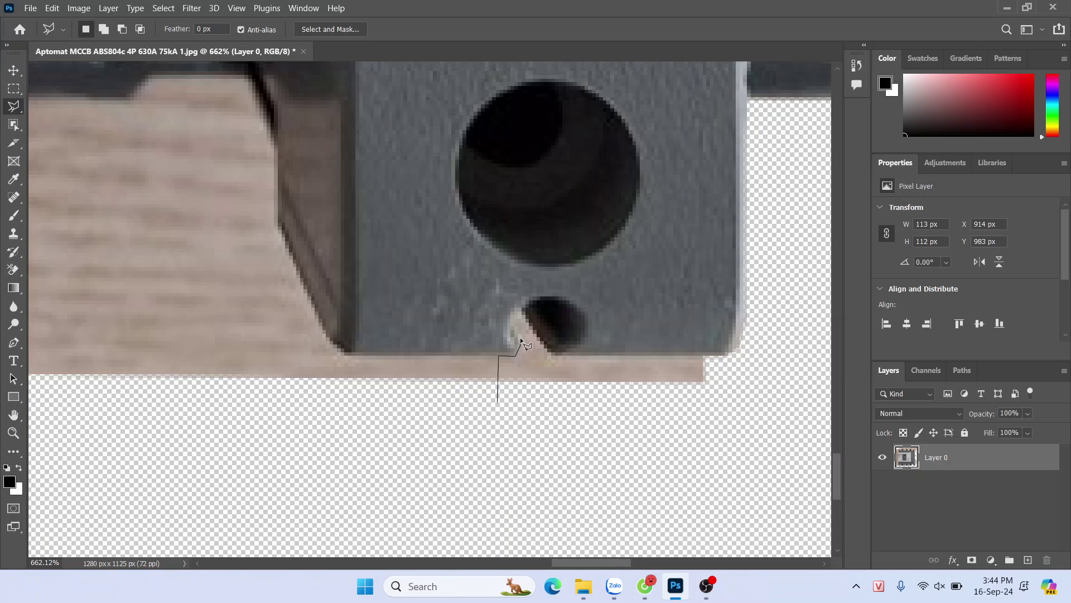
pyautogui.click(518, 309)
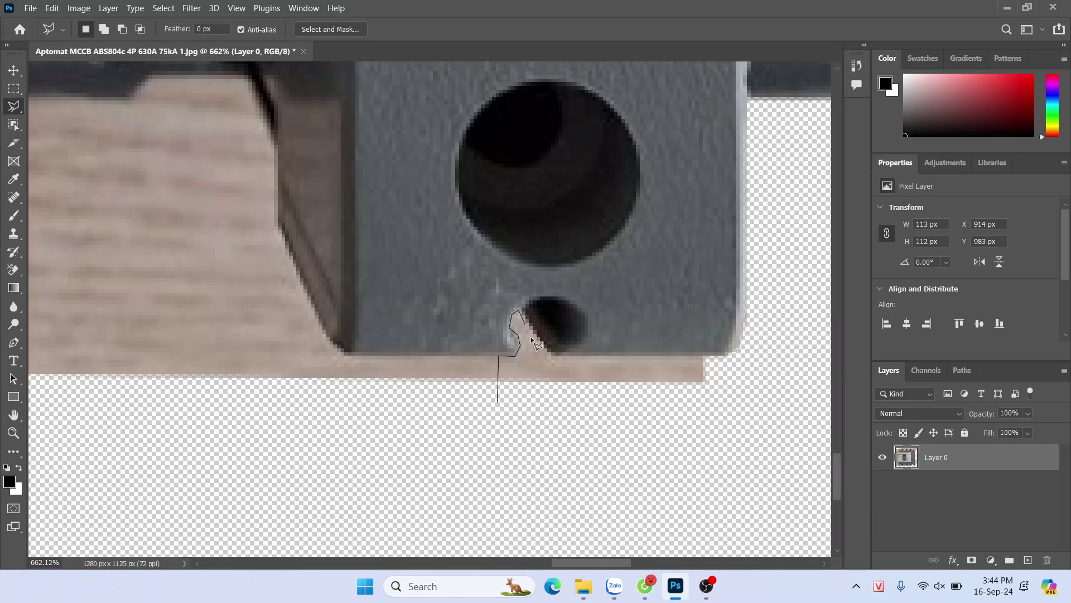
pyautogui.click(554, 355)
pyautogui.click(711, 355)
pyautogui.click(720, 409)
pyautogui.click(497, 401)
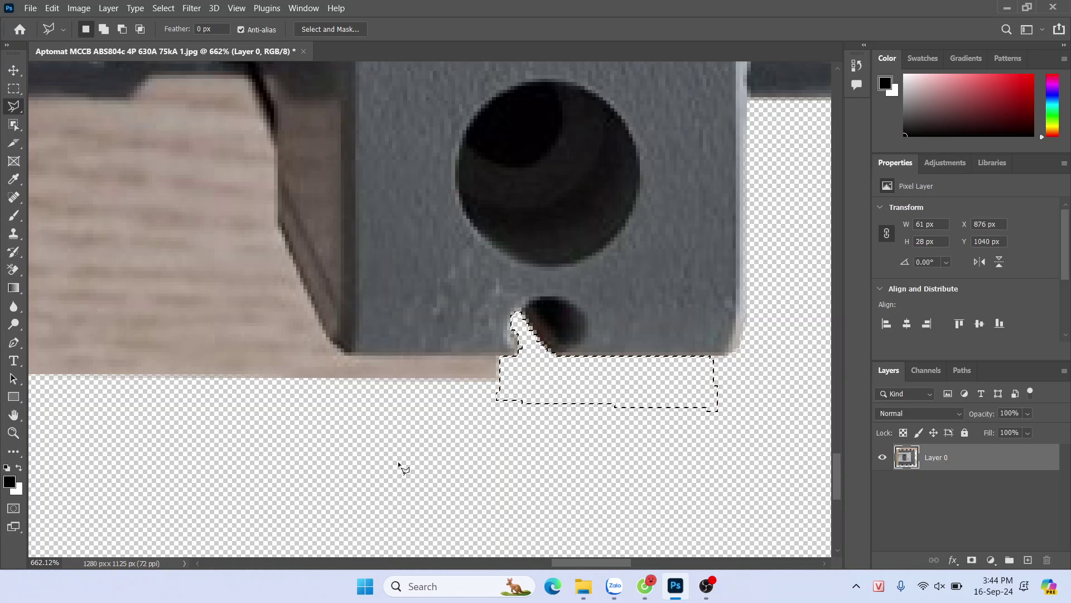
pyautogui.press('Delete')
# - Outline about 110 by 90 px of wood along the second-from-right terminal's slanted left side and bottom edge, delete it and deselect
pyautogui.click(127, 407)
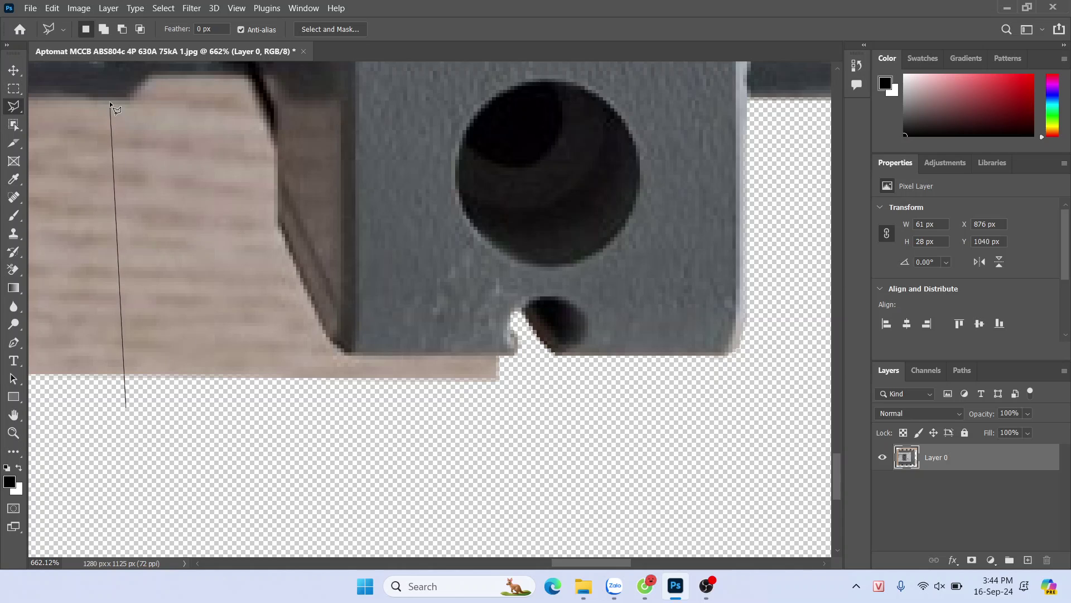
pyautogui.click(245, 78)
pyautogui.click(277, 226)
pyautogui.click(348, 353)
pyautogui.click(512, 356)
pyautogui.click(509, 400)
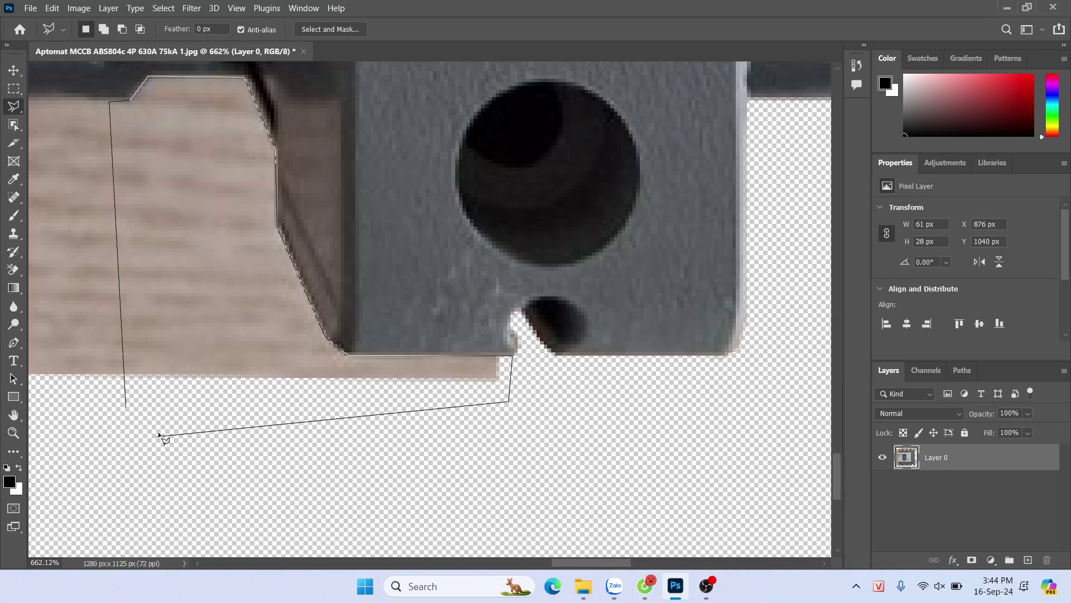
pyautogui.click(126, 407)
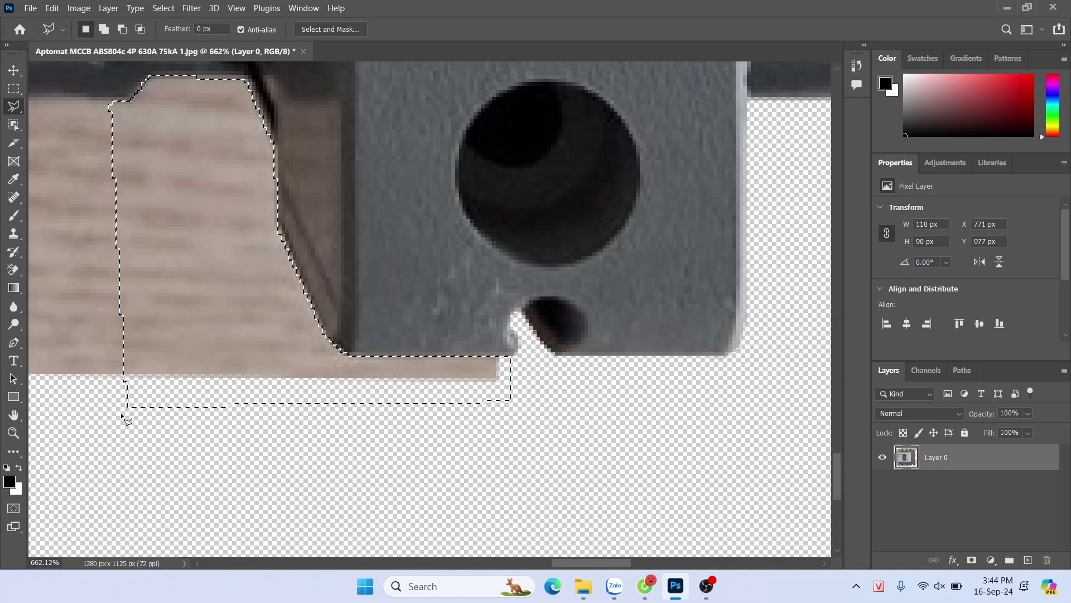
pyautogui.press('Delete')
pyautogui.hotkey('ctrl', 'd')
# - Outline about 232 by 102 px of wood from the middle bottom terminal's notch through the gap on its right and delete it
pyautogui.scroll(-3, 530, 430)
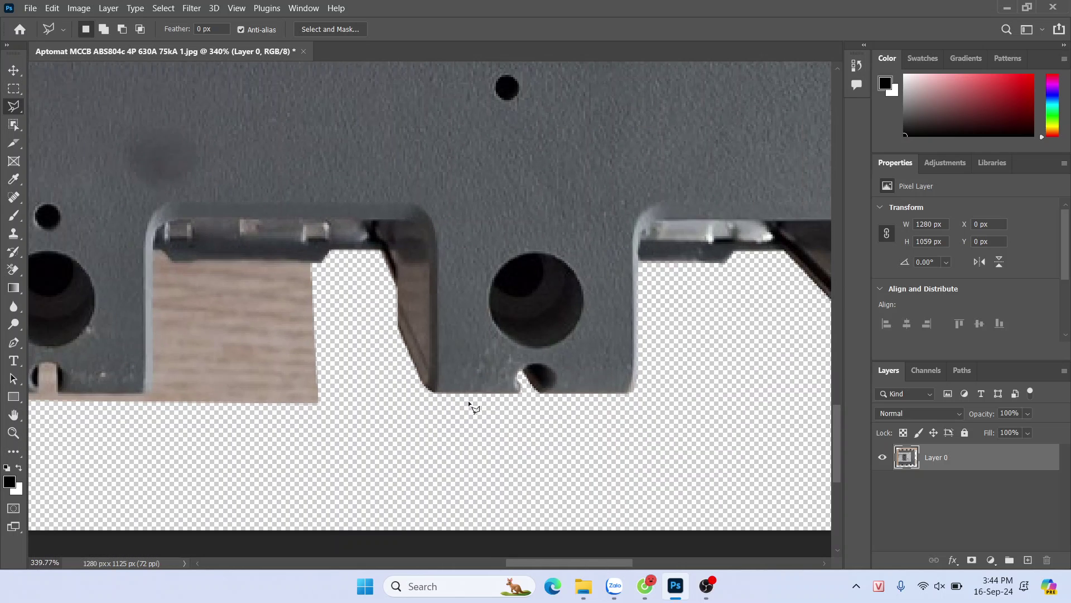
pyautogui.scroll(5, 89, 435)
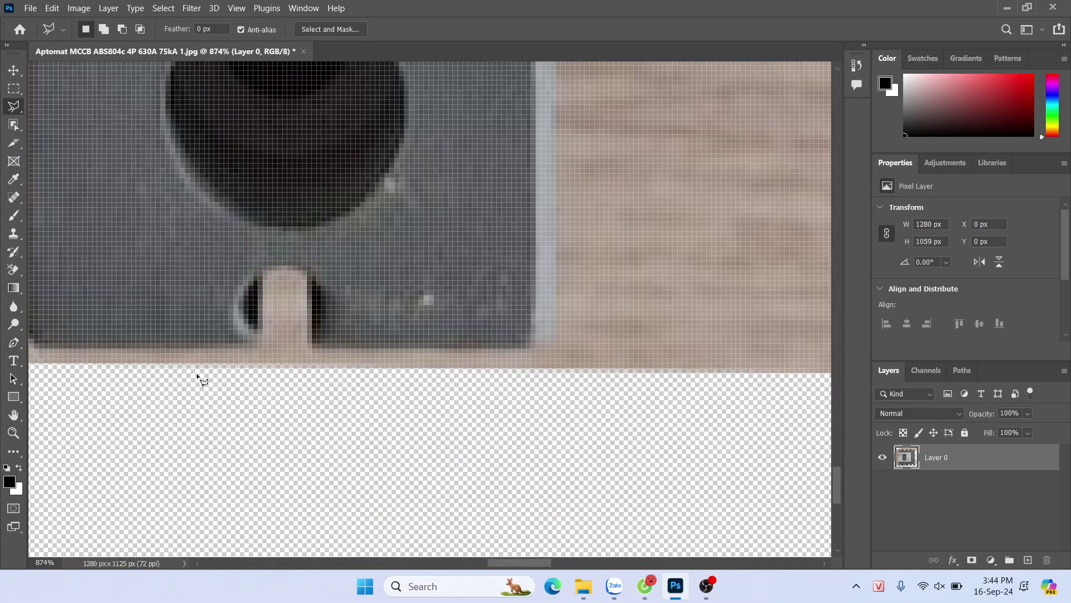
pyautogui.scroll(-1, 200, 368)
pyautogui.click(227, 356)
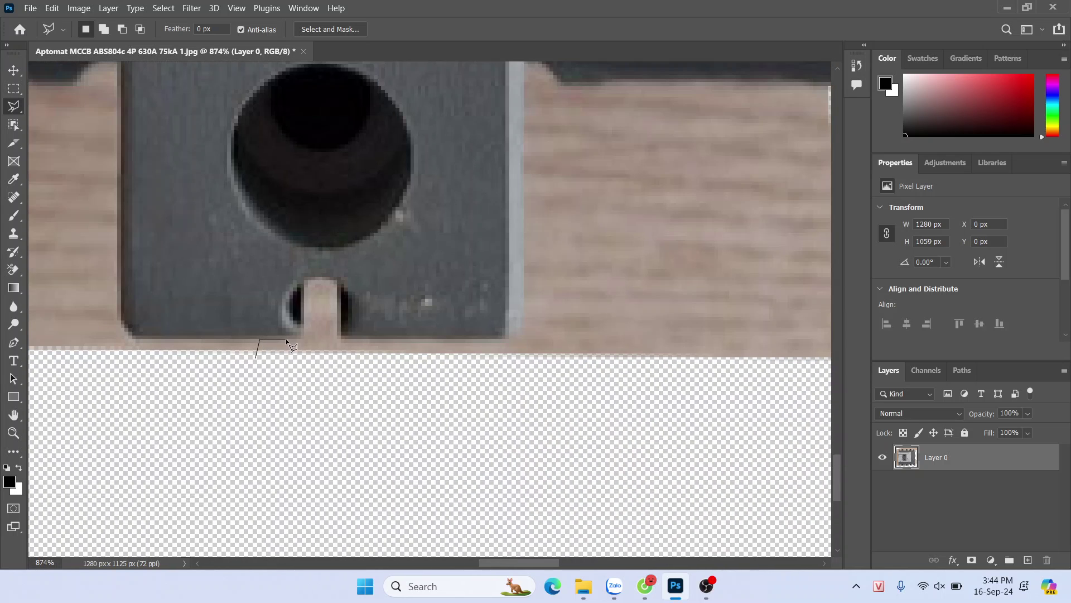
pyautogui.click(302, 338)
pyautogui.click(338, 340)
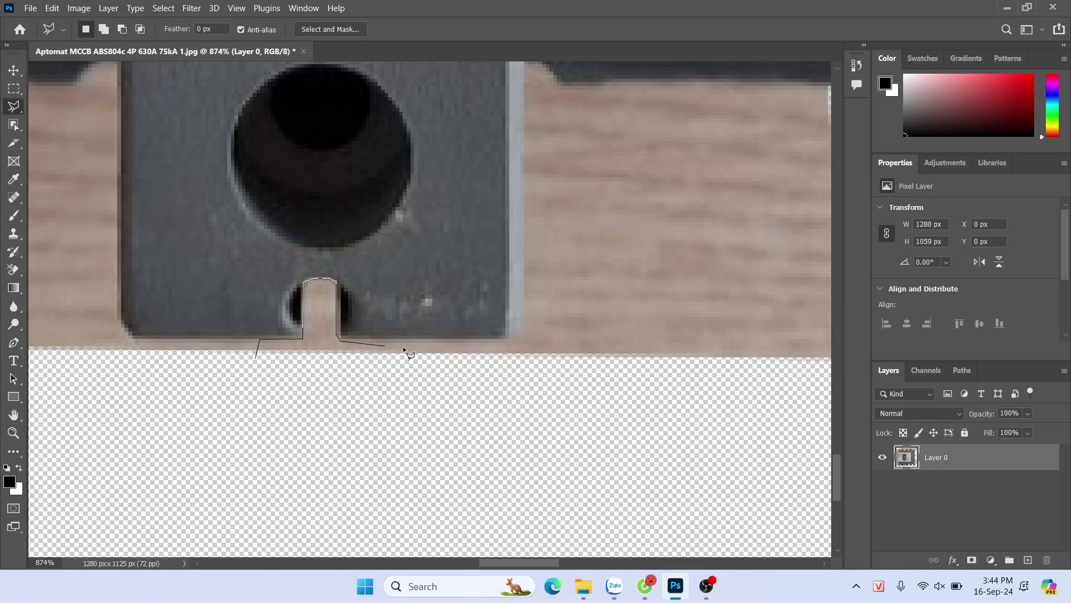
pyautogui.click(520, 338)
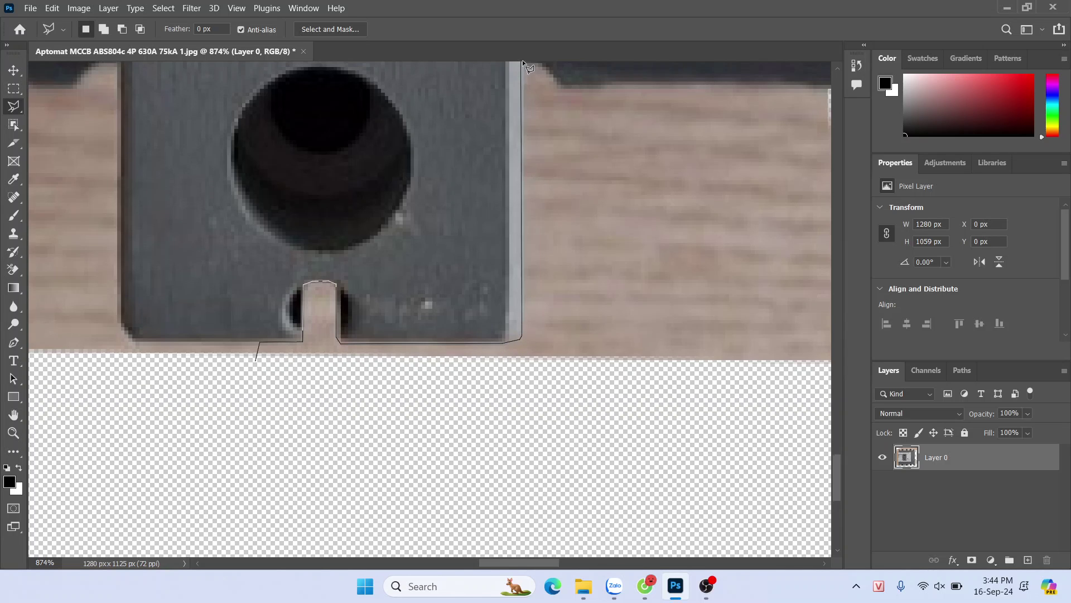
pyautogui.click(521, 134)
pyautogui.scroll(2, 534, 136)
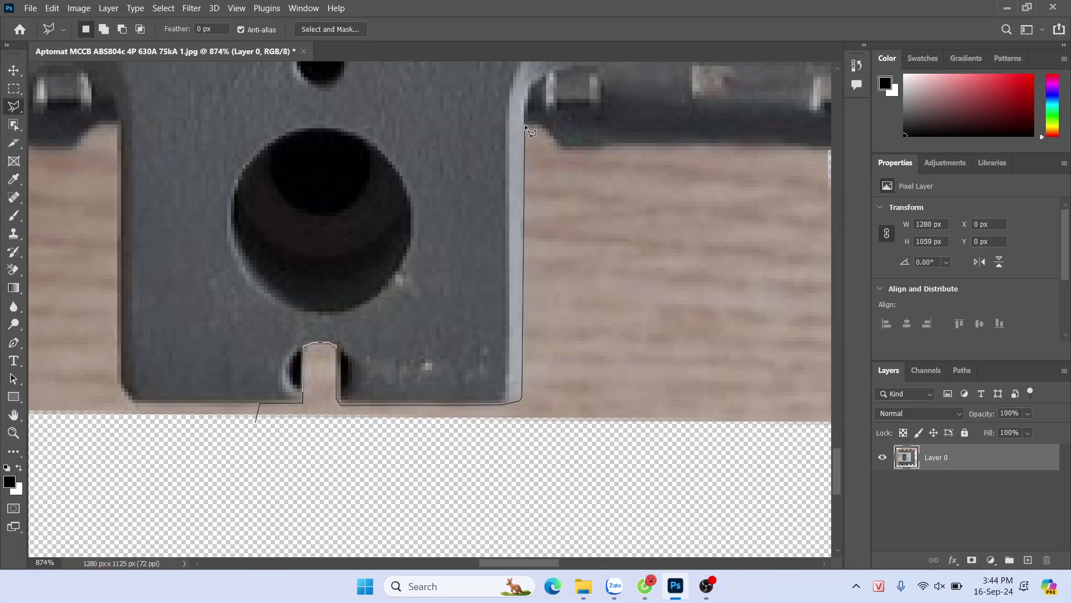
pyautogui.click(560, 149)
pyautogui.click(608, 146)
pyautogui.scroll(-3, 641, 136)
pyautogui.scroll(2, 750, 207)
pyautogui.click(743, 191)
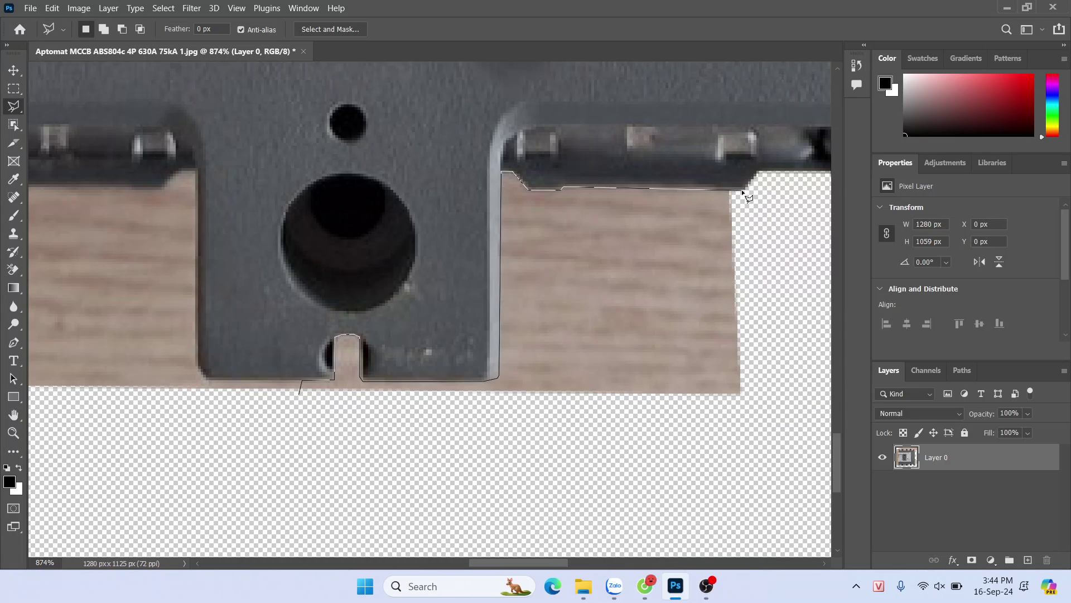
pyautogui.click(769, 422)
pyautogui.click(132, 451)
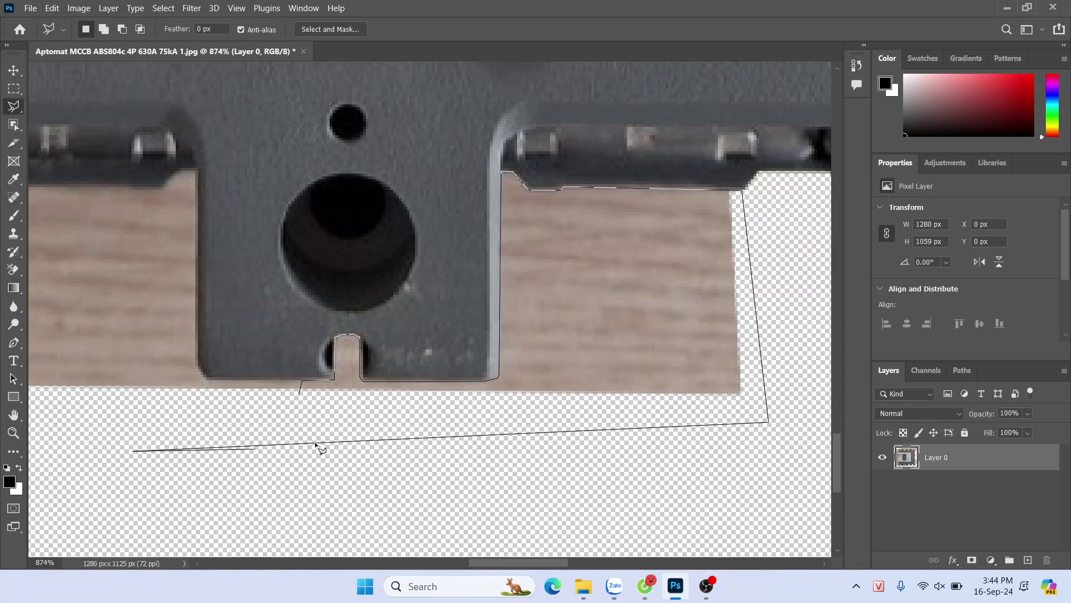
pyautogui.click(299, 397)
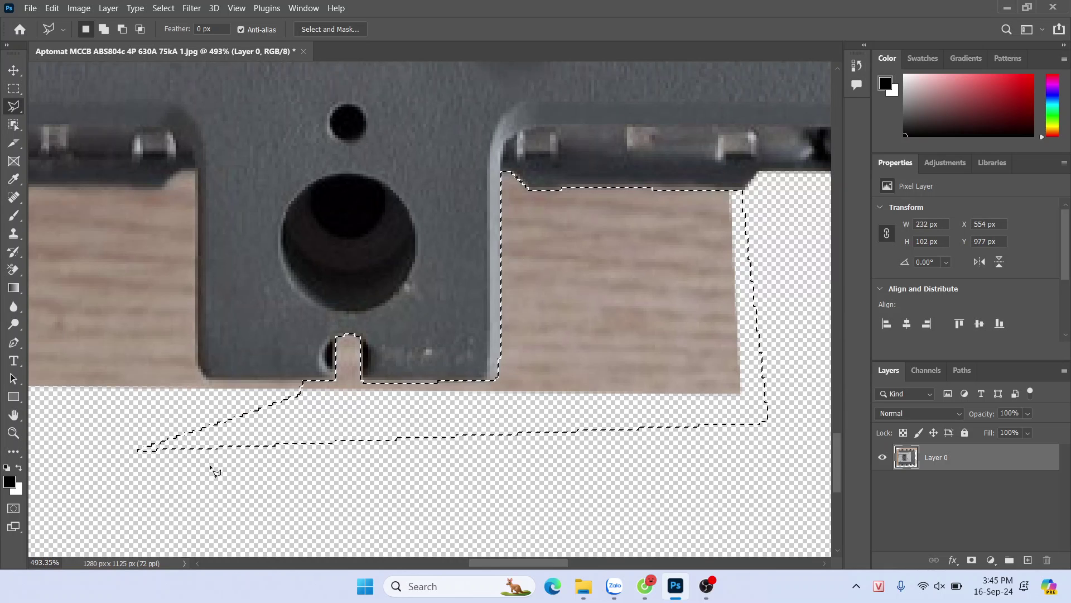
pyautogui.press('Delete')
# - Outline about 129 by 91 px of wood in the second-from-left terminal's notch and along its slanted right side, and delete it
pyautogui.scroll(-3, 329, 456)
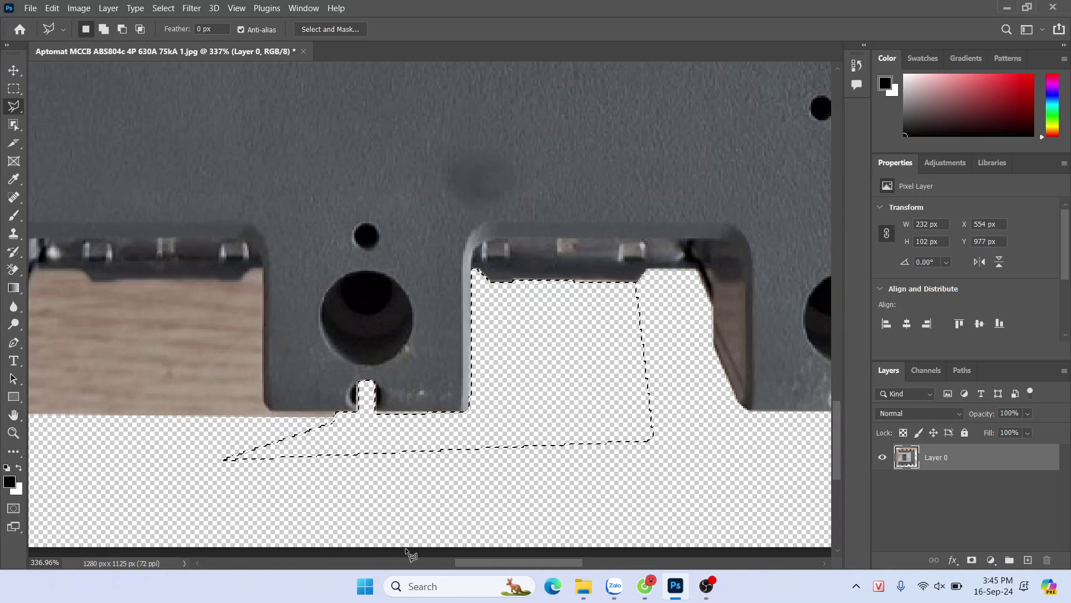
pyautogui.hscroll(-10, 457, 474)
pyautogui.scroll(3, 459, 475)
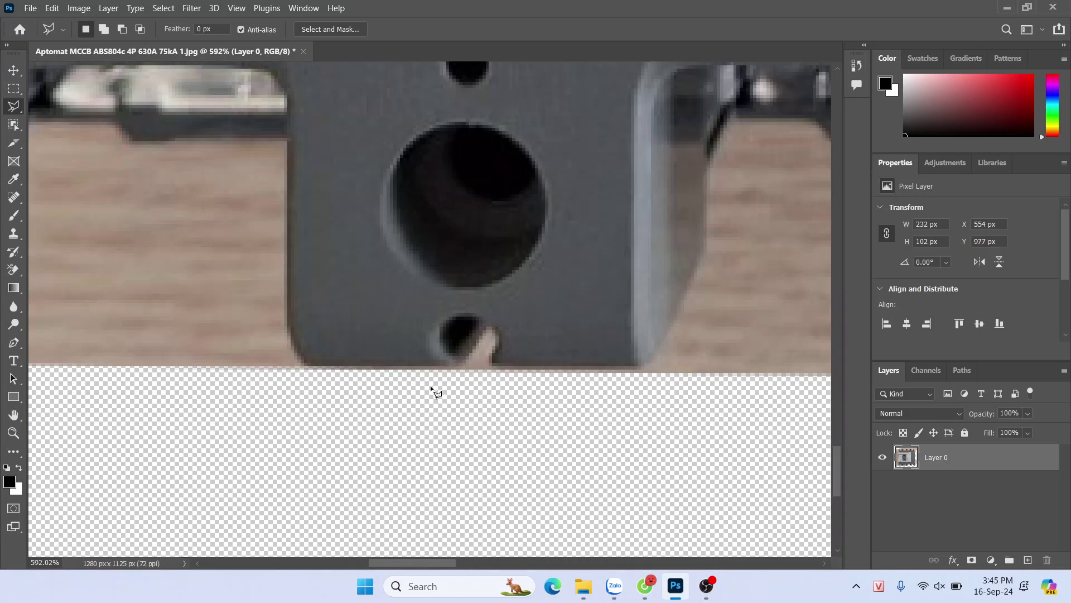
pyautogui.click(437, 402)
pyautogui.click(451, 366)
pyautogui.click(463, 366)
pyautogui.click(490, 364)
pyautogui.click(649, 361)
pyautogui.click(705, 260)
pyautogui.click(708, 163)
pyautogui.hotkey('ctrl', '-')
pyautogui.click(694, 233)
pyautogui.click(436, 368)
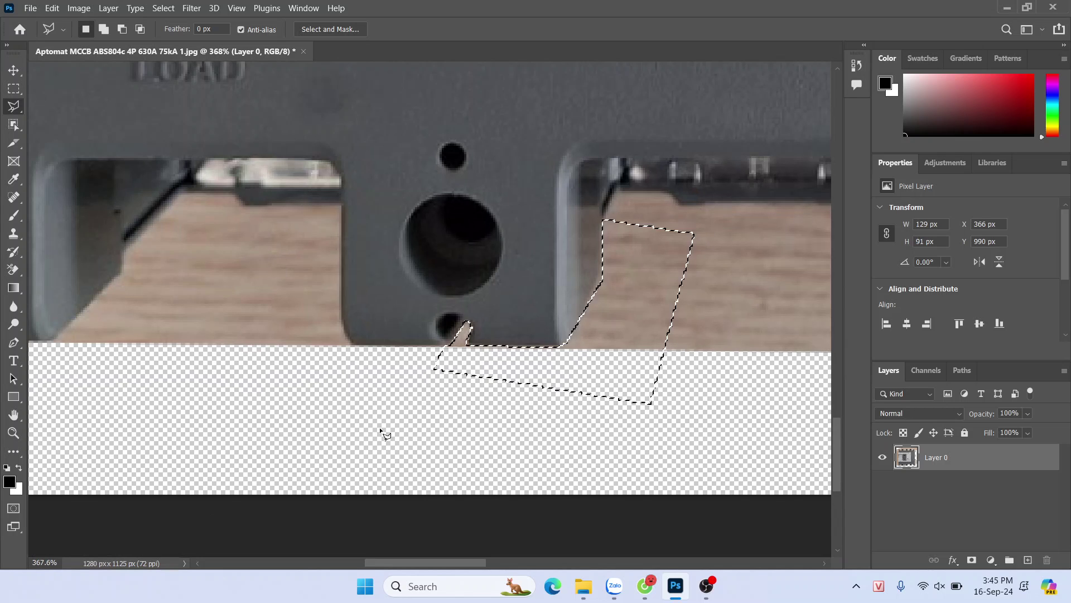
# - Outline the remaining wood between the second-from-left and middle bottom terminals, including the strip under the middle one, delete it and deselect
pyautogui.scroll(-1, 174, 385)
pyautogui.hscroll(5, 283, 373)
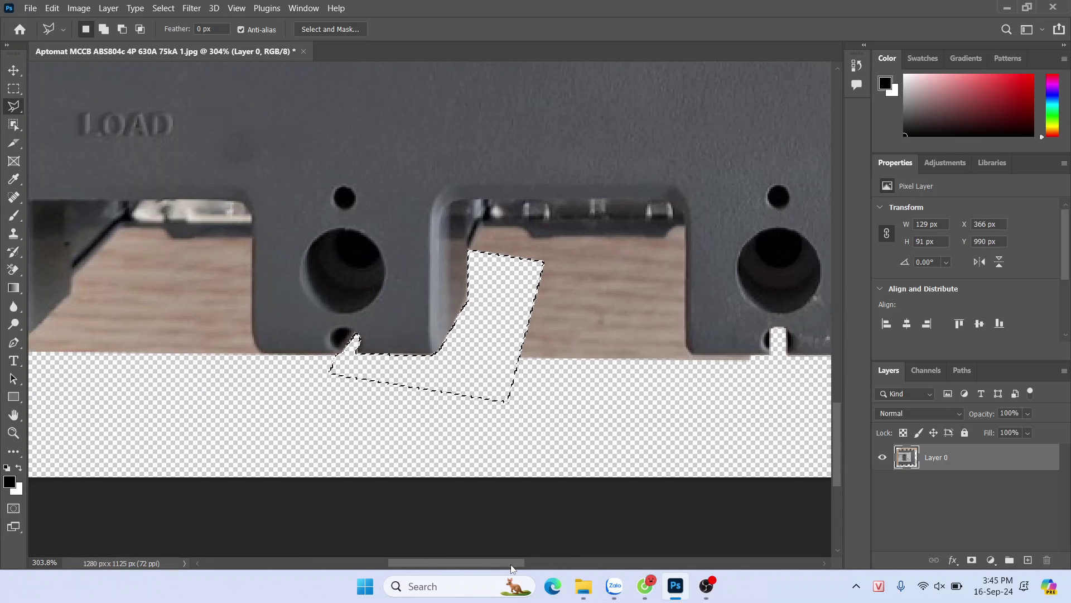
pyautogui.scroll(3, 341, 399)
pyautogui.click(488, 314)
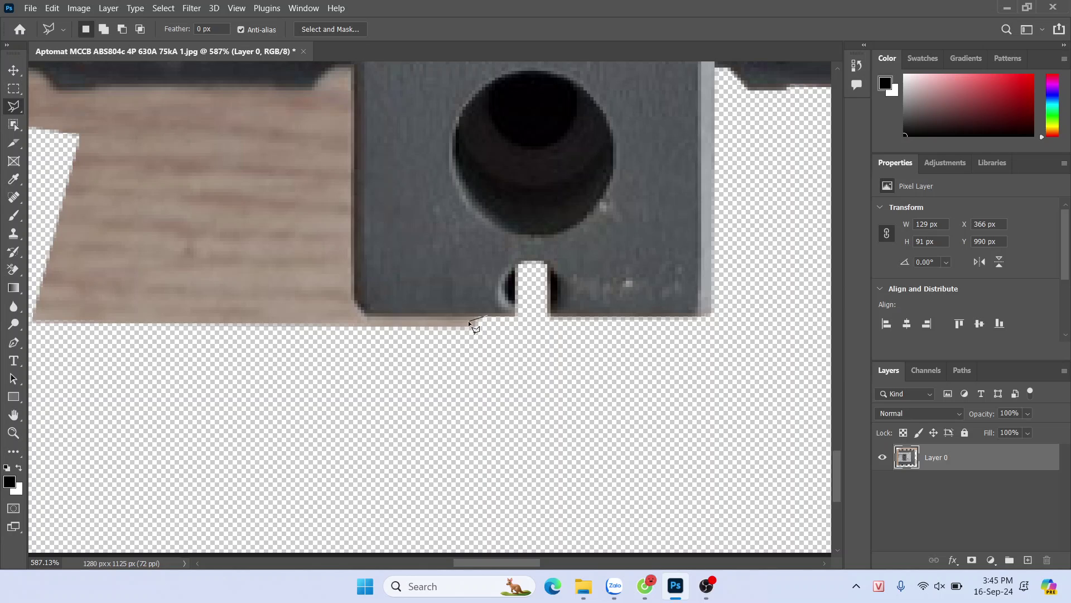
pyautogui.click(354, 302)
pyautogui.scroll(-1, 339, 238)
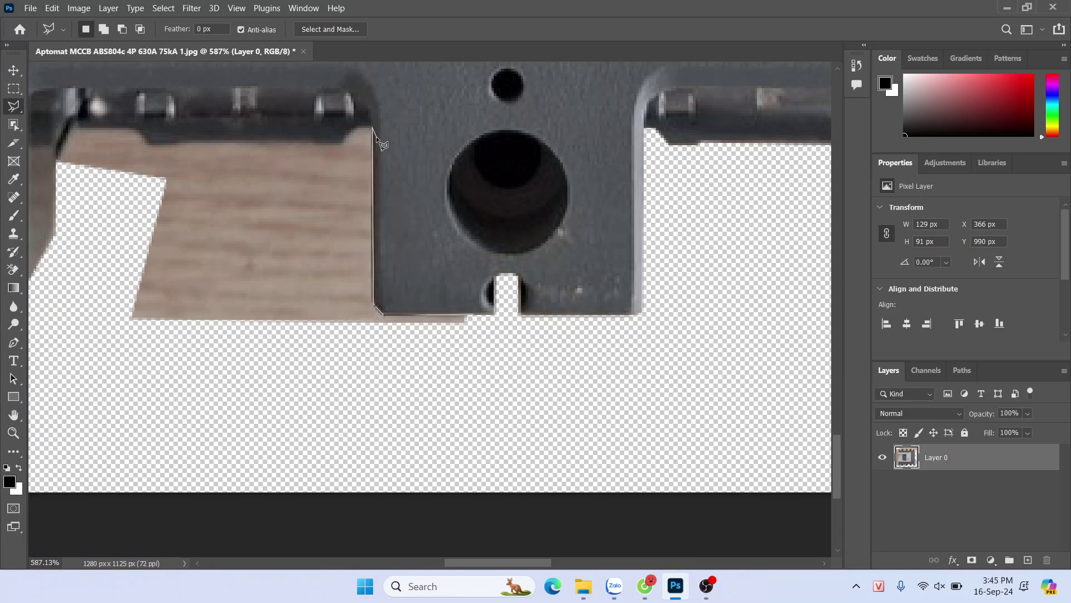
pyautogui.click(338, 144)
pyautogui.click(150, 145)
pyautogui.click(57, 161)
pyautogui.click(80, 397)
pyautogui.click(519, 395)
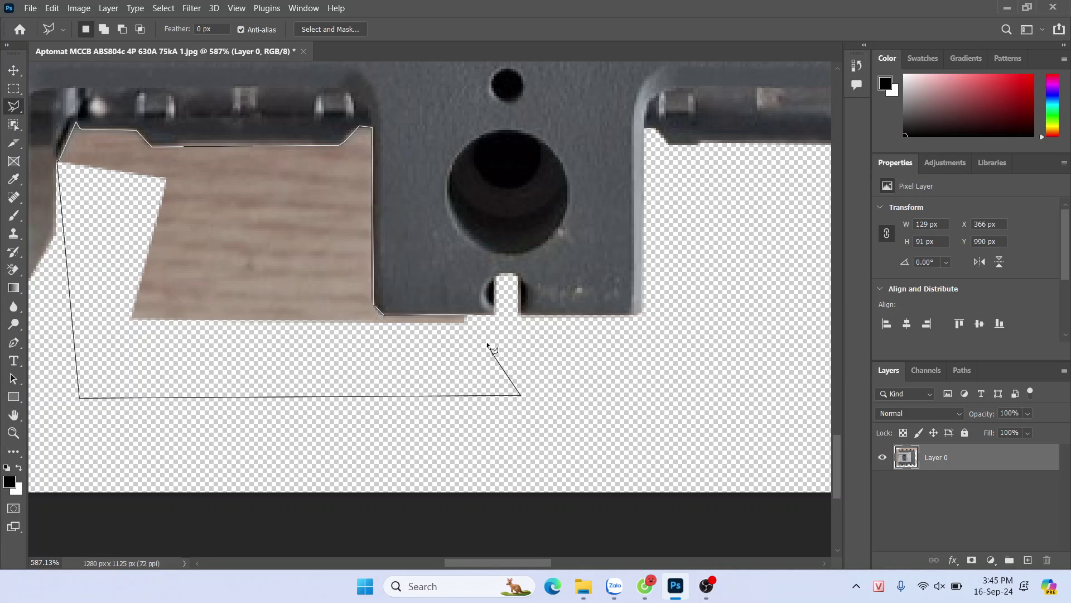
pyautogui.doubleClick(475, 316)
pyautogui.press('Delete')
pyautogui.hotkey('ctrl', 'd')
# - Outline about 153 by 117 px of wood in the gap between the two leftmost bottom terminals, delete it and deselect
pyautogui.scroll(-4, 586, 346)
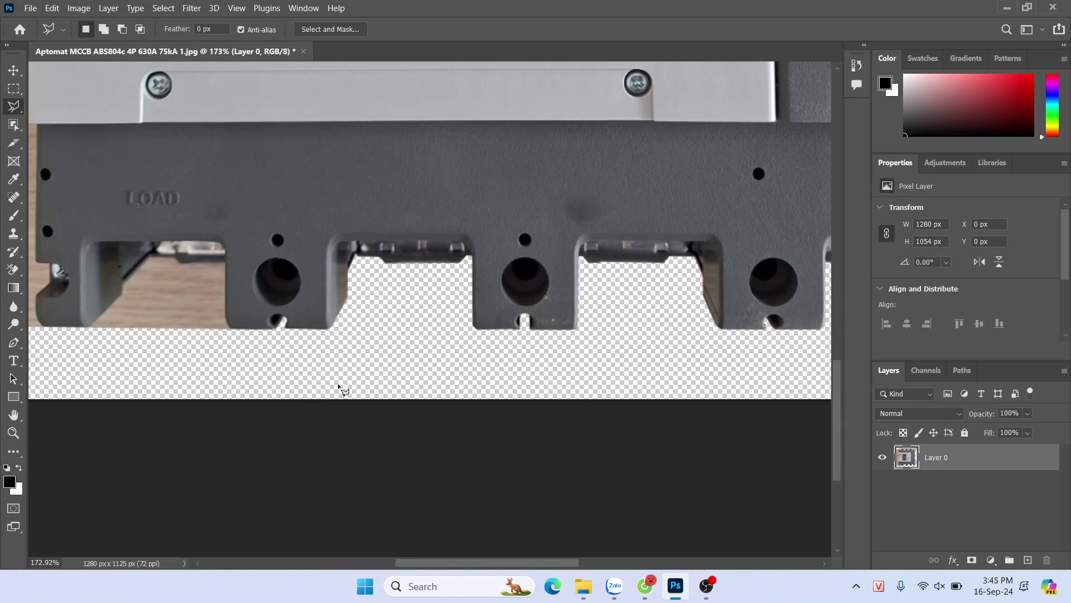
pyautogui.scroll(5, 223, 385)
pyautogui.scroll(1, 42, 304)
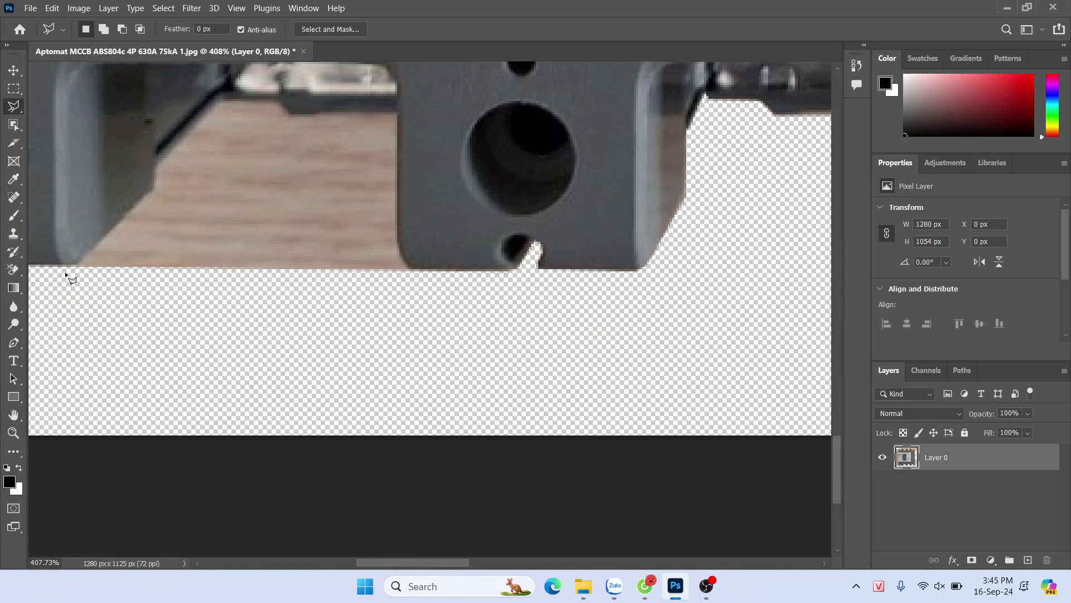
pyautogui.click(73, 281)
pyautogui.click(76, 265)
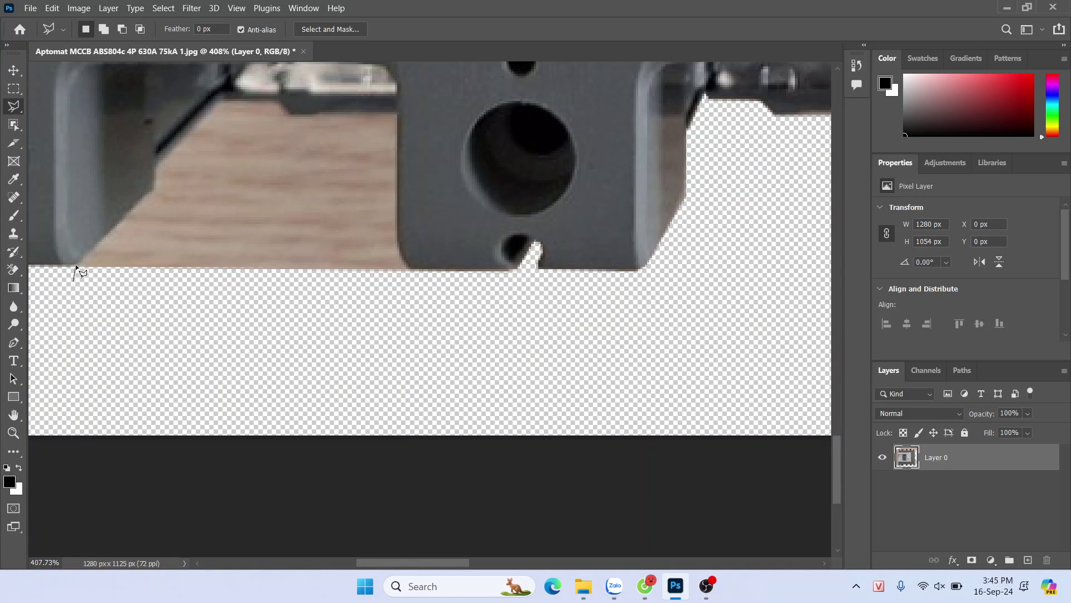
pyautogui.click(154, 190)
pyautogui.click(289, 114)
pyautogui.click(396, 114)
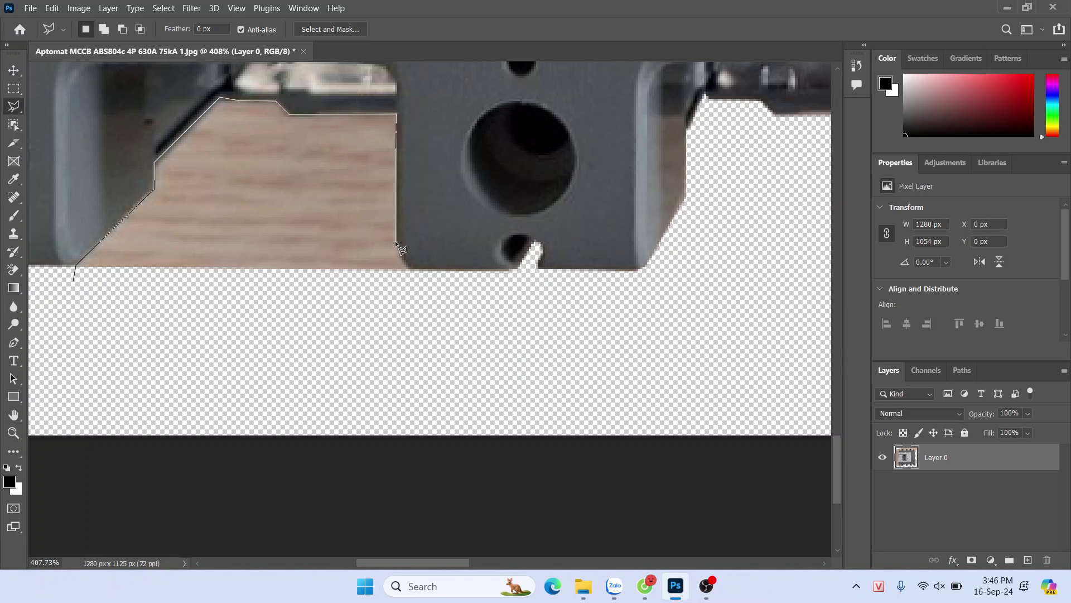
pyautogui.click(403, 260)
pyautogui.click(417, 272)
pyautogui.click(396, 359)
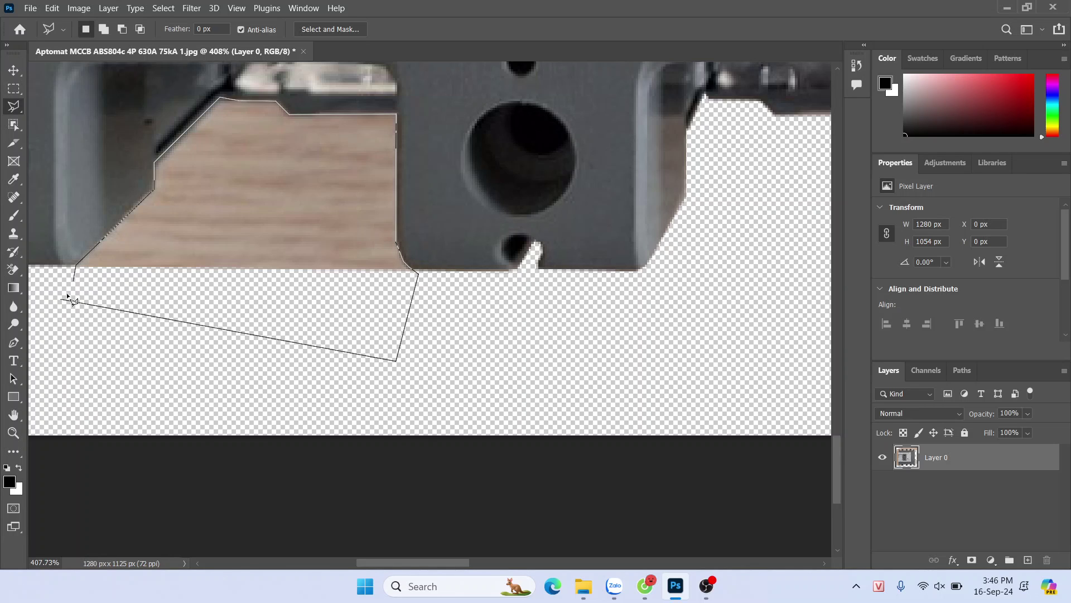
pyautogui.click(75, 282)
pyautogui.press('Delete')
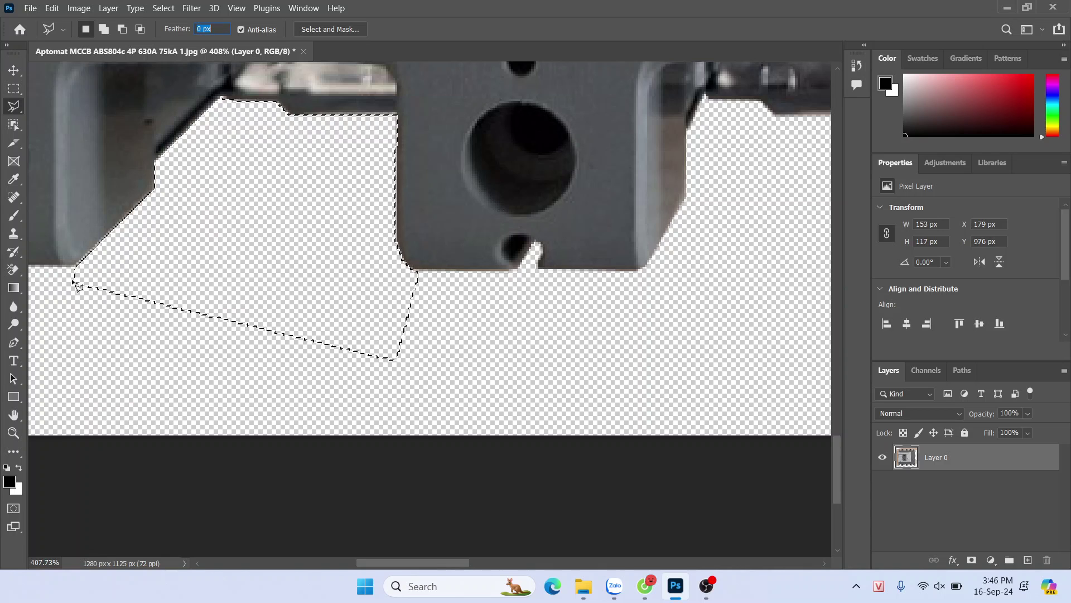
pyautogui.hotkey('ctrl', 'd')
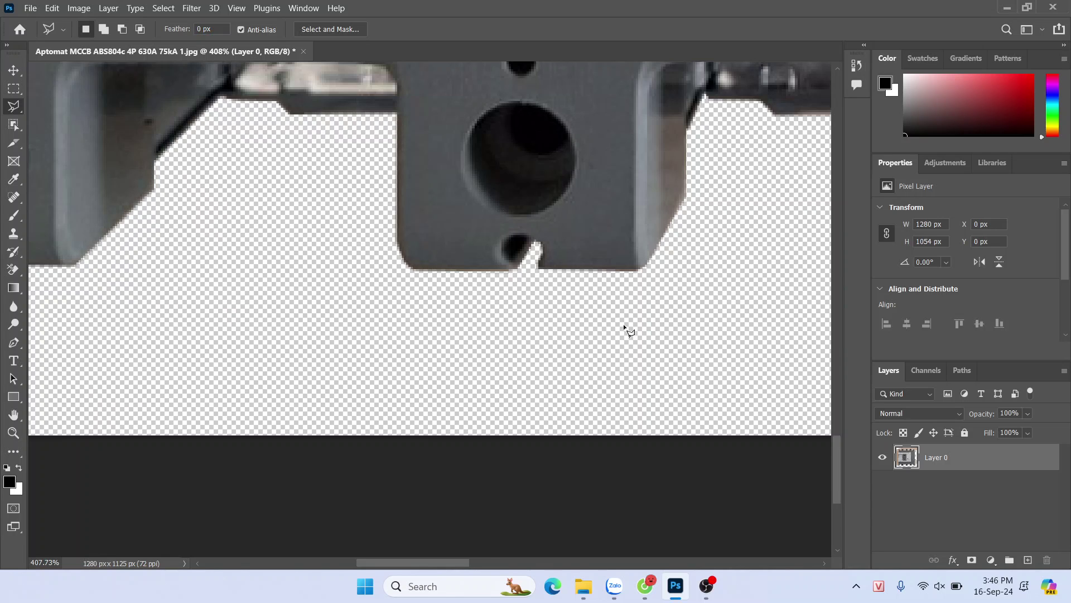
# - Outline about 181 by 258 px of wood along the breaker's lower right side, delete it and deselect
pyautogui.scroll(-5, 320, 351)
pyautogui.moveTo(526, 563); pyautogui.dragTo(686, 535)
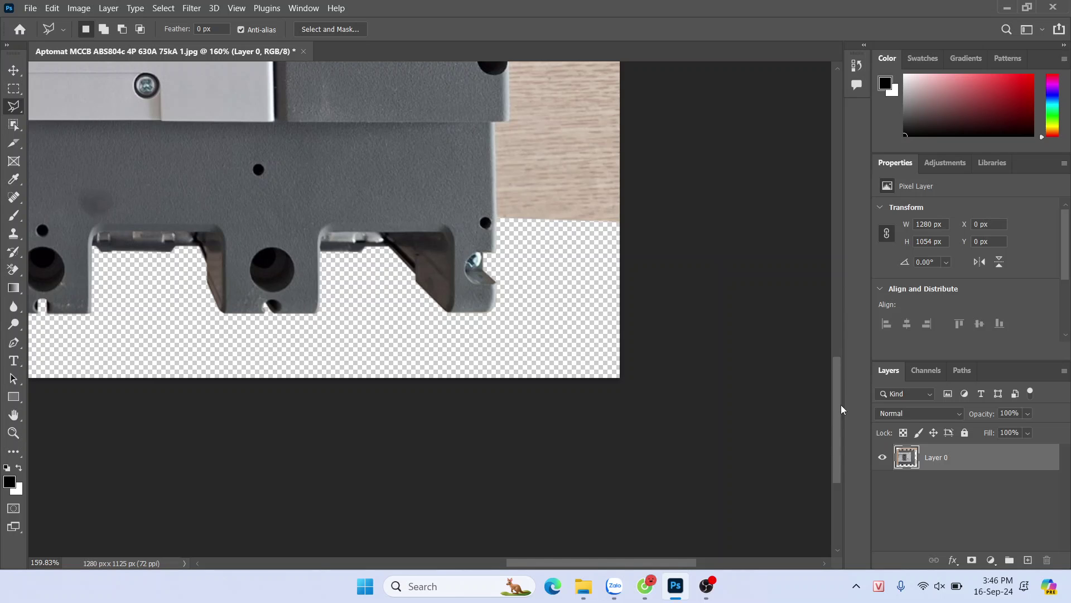
pyautogui.moveTo(841, 404); pyautogui.dragTo(842, 364)
pyautogui.scroll(4, 681, 376)
pyautogui.click(752, 286)
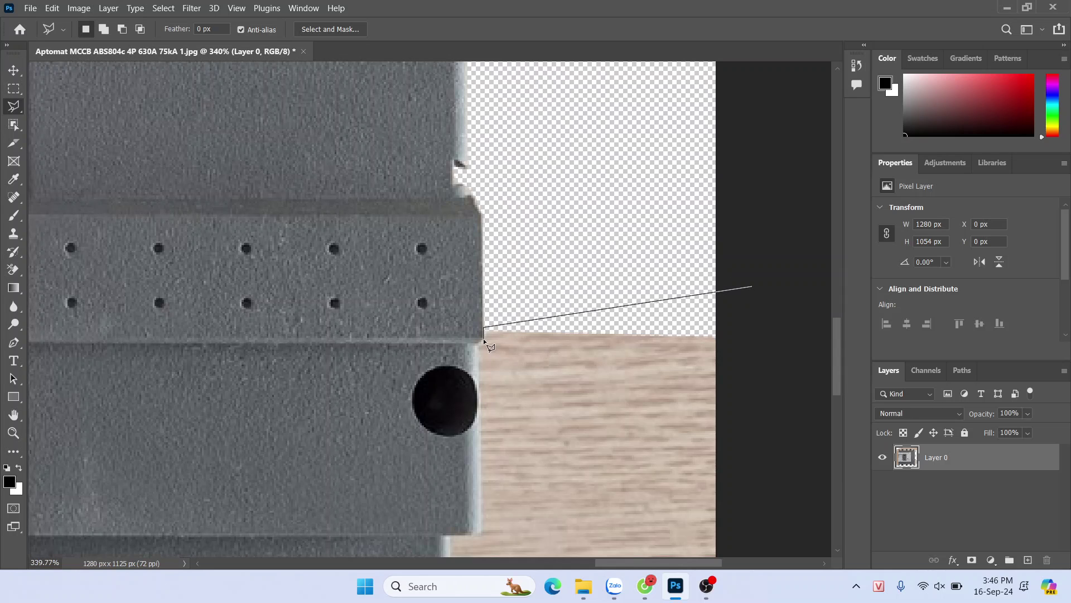
pyautogui.click(478, 345)
pyautogui.scroll(-1, 478, 349)
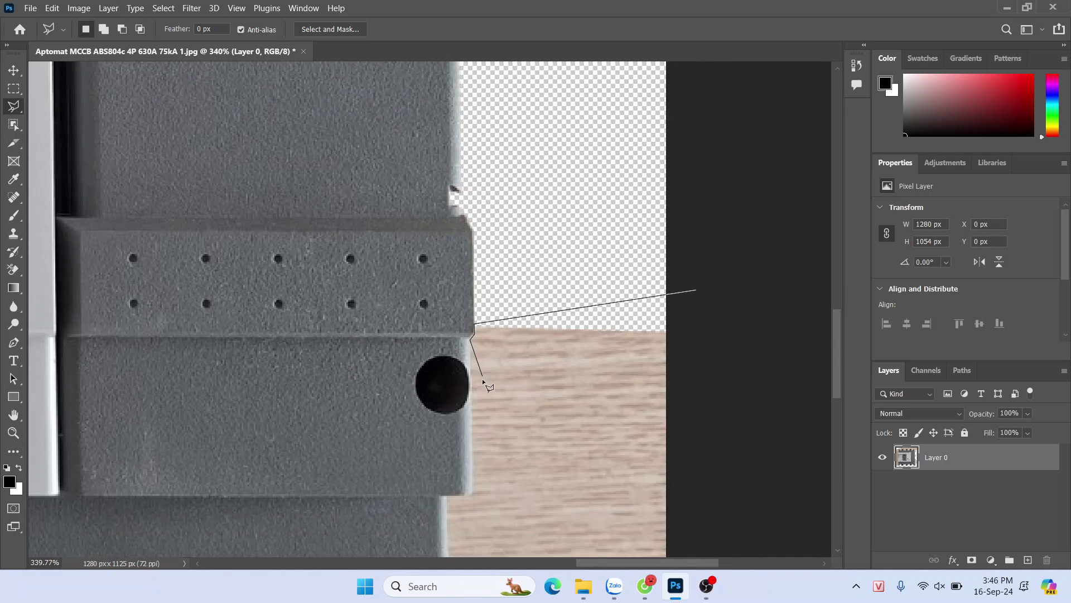
pyautogui.click(472, 477)
pyautogui.scroll(2, 429, 557)
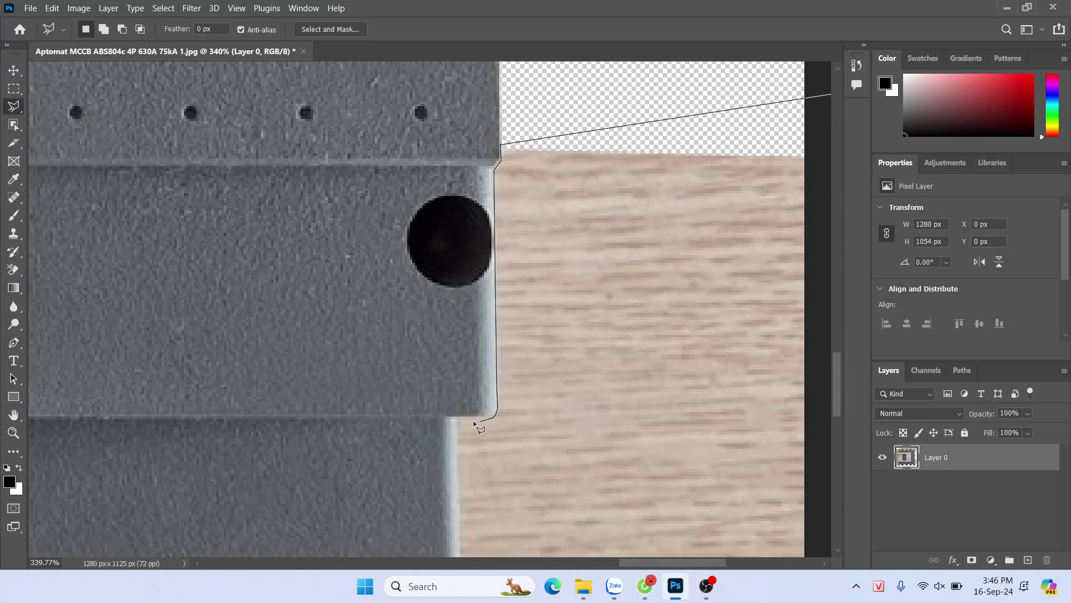
pyautogui.click(455, 416)
pyautogui.scroll(-3, 462, 426)
pyautogui.click(447, 509)
pyautogui.click(674, 525)
pyautogui.click(650, 201)
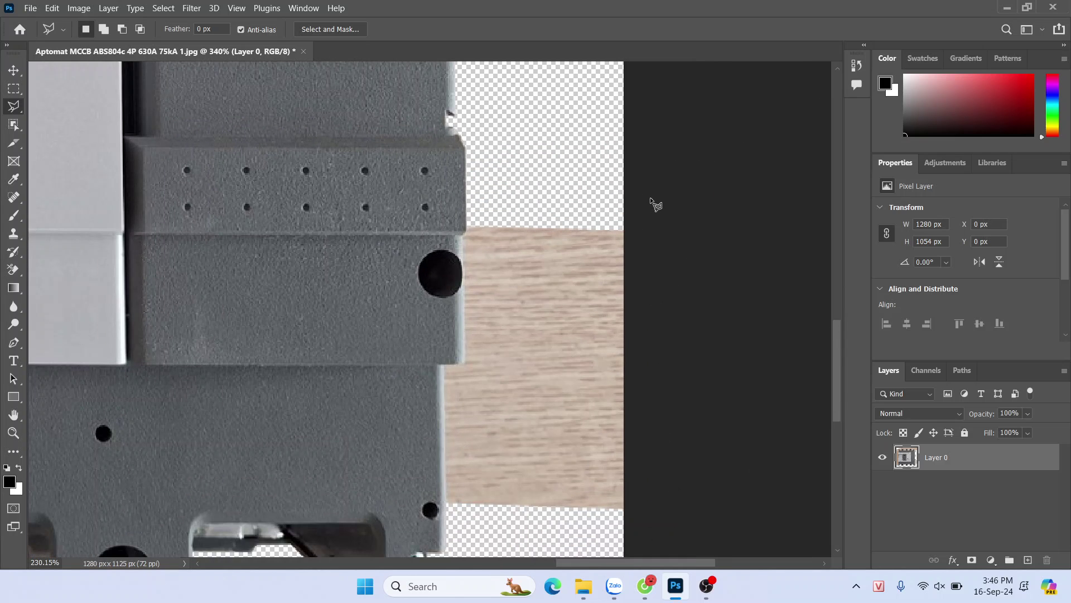
pyautogui.press('Delete')
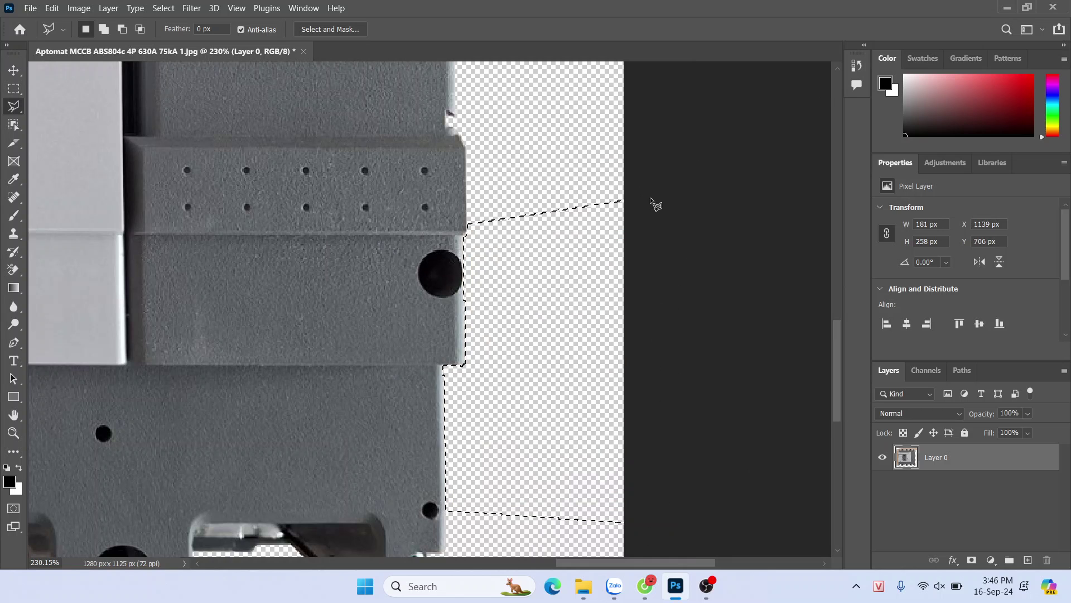
pyautogui.hotkey('ctrl', 'd')
# - Outline about 30 by 31 px of wood in and just above the second-from-left top terminal's notch and delete it
pyautogui.scroll(-4, 560, 184)
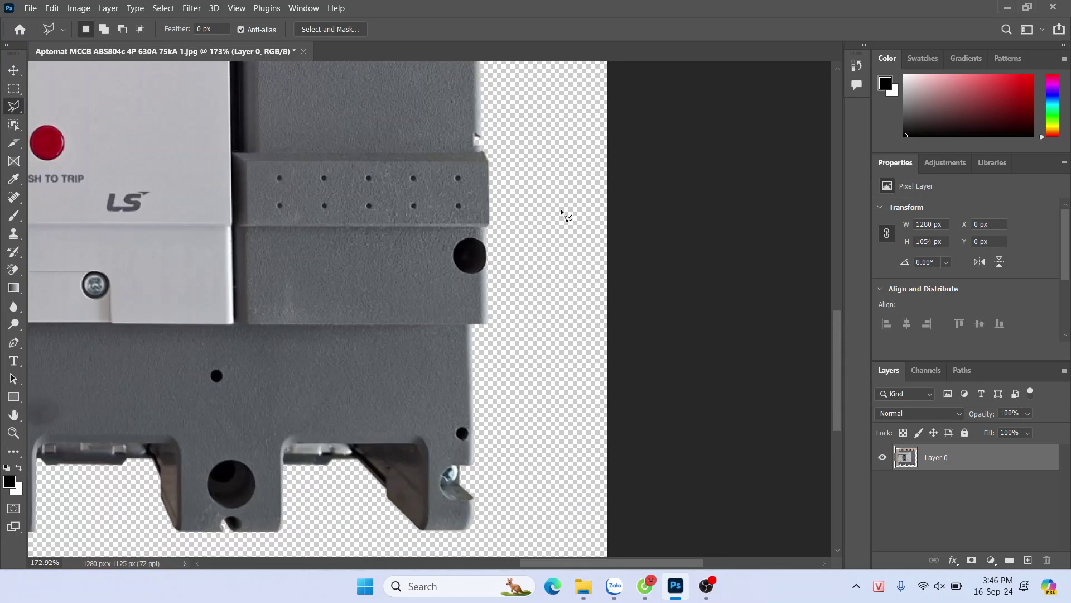
pyautogui.scroll(2, 490, 246)
pyautogui.scroll(-2, 693, 284)
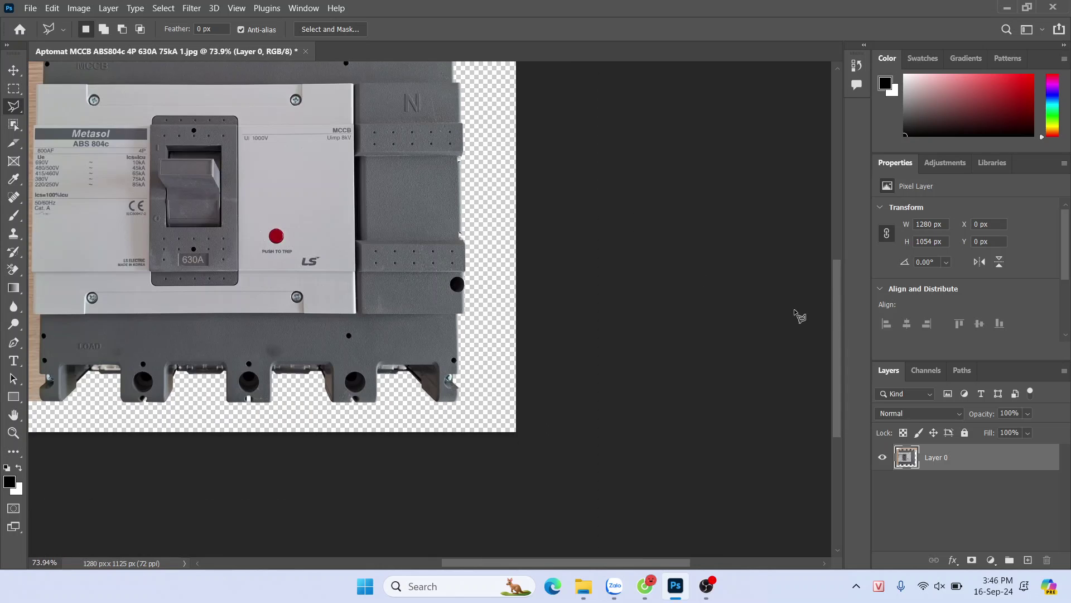
pyautogui.moveTo(834, 303); pyautogui.dragTo(835, 198)
pyautogui.scroll(3, 89, 260)
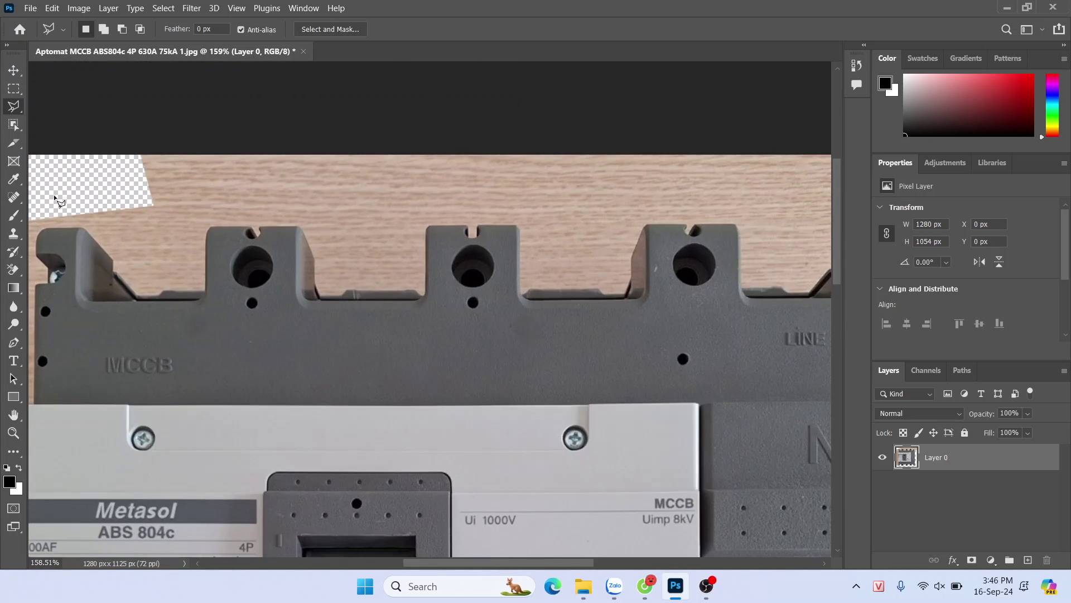
pyautogui.scroll(1, 293, 209)
pyautogui.scroll(1, 294, 211)
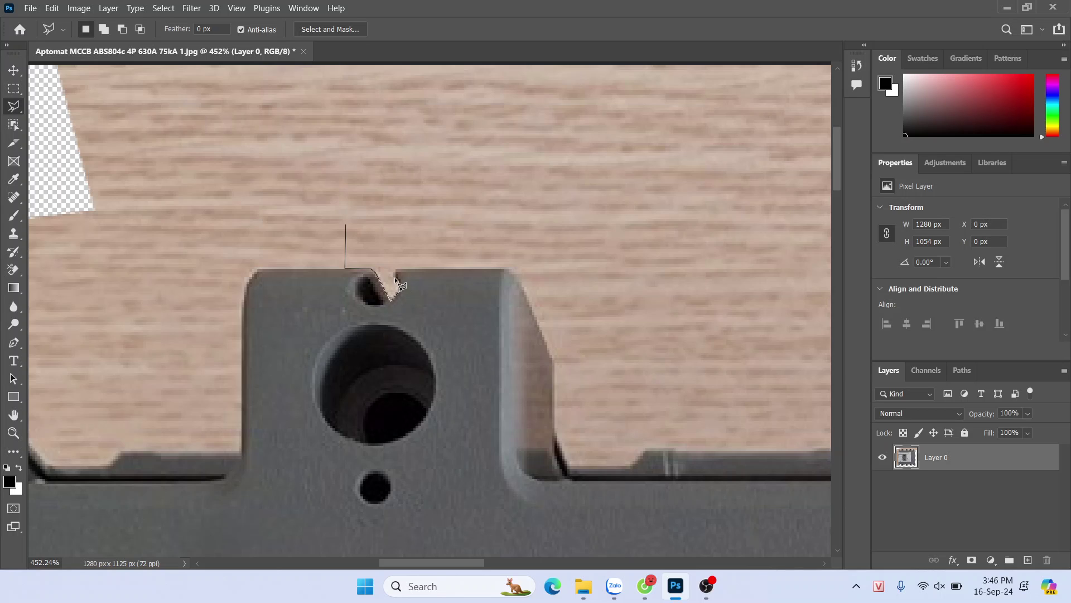
pyautogui.click(418, 268)
pyautogui.click(347, 225)
pyautogui.press('Delete')
# - Outline about 28 by 33 px of wood in and just above the middle top terminal's notch and delete it
pyautogui.scroll(-3, 439, 342)
pyautogui.scroll(-2, 439, 342)
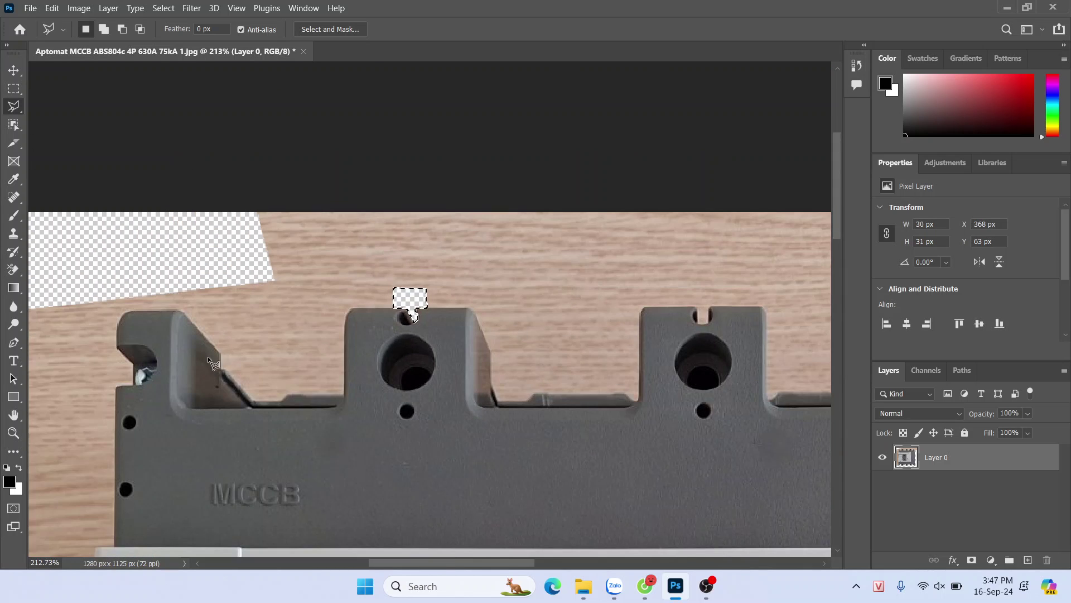
pyautogui.scroll(5, 754, 316)
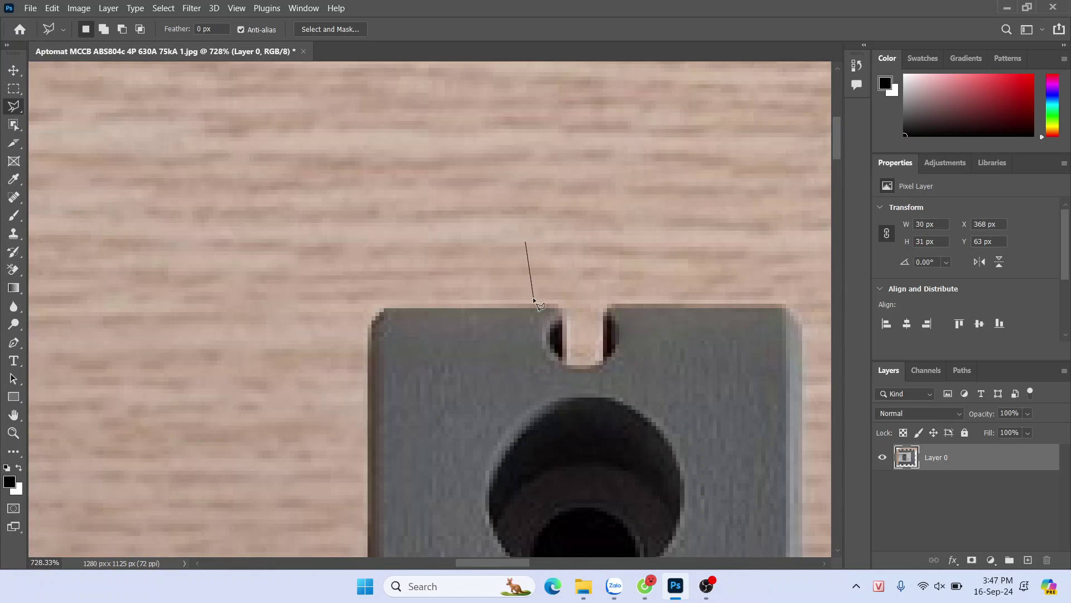
pyautogui.click(562, 308)
pyautogui.click(602, 362)
pyautogui.click(525, 241)
pyautogui.press('Delete')
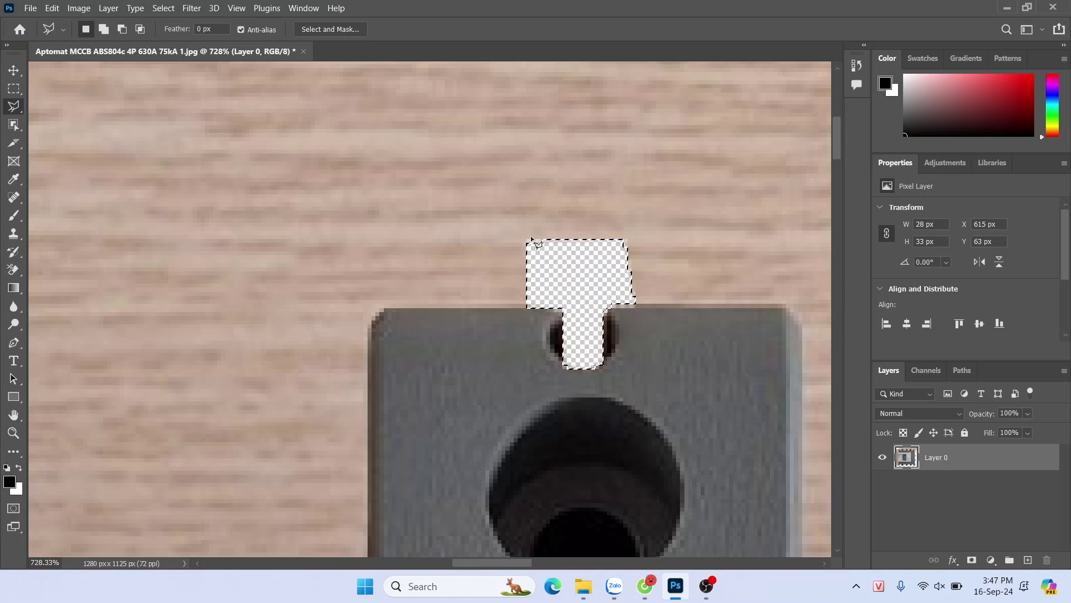
# - Outline about 25 by 23 px of wood in and just above the second-from-right top terminal's notch and delete it
pyautogui.scroll(-5, 527, 240)
pyautogui.hscroll(10, 511, 496)
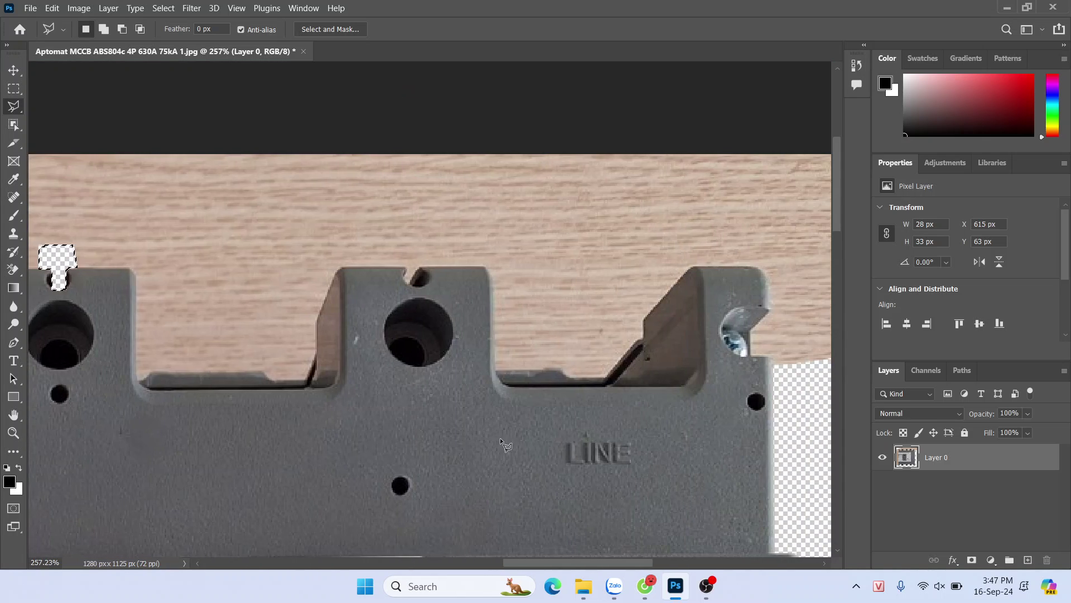
pyautogui.scroll(4, 432, 253)
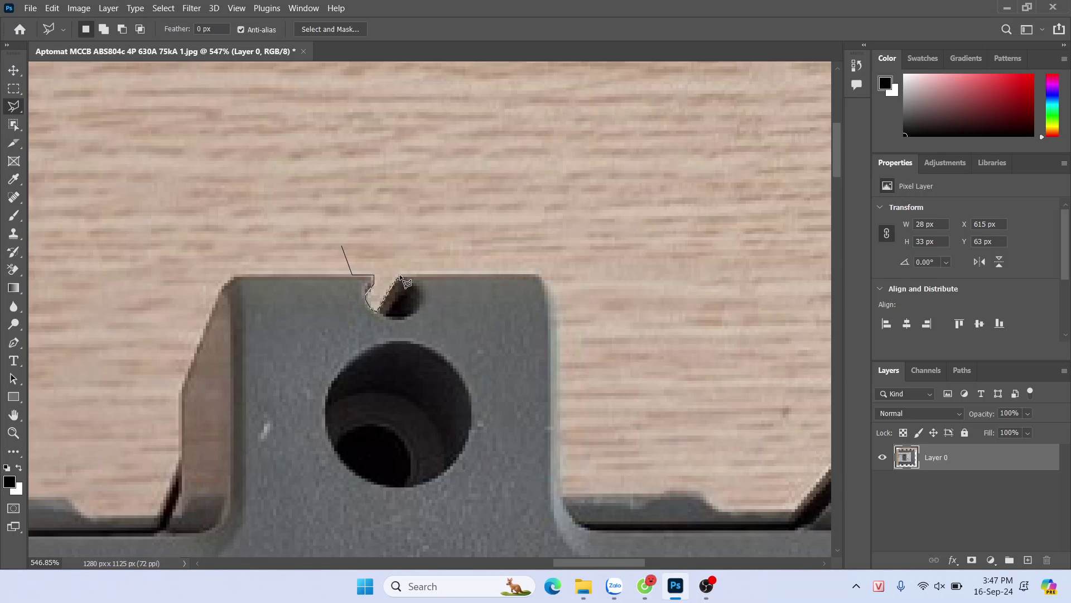
pyautogui.click(341, 242)
pyautogui.press('Delete')
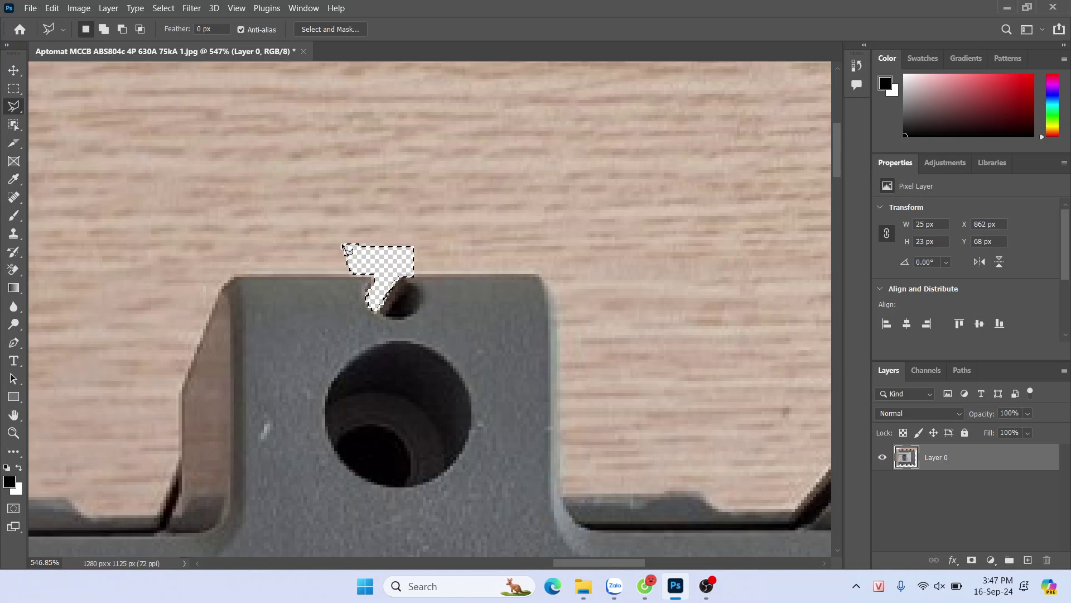
# - Outline about 181 by 172 px of wood in and above the gap between the two rightmost top terminals, delete it and deselect
pyautogui.scroll(-3, 342, 262)
pyautogui.scroll(-3, 342, 262)
pyautogui.scroll(5, 567, 241)
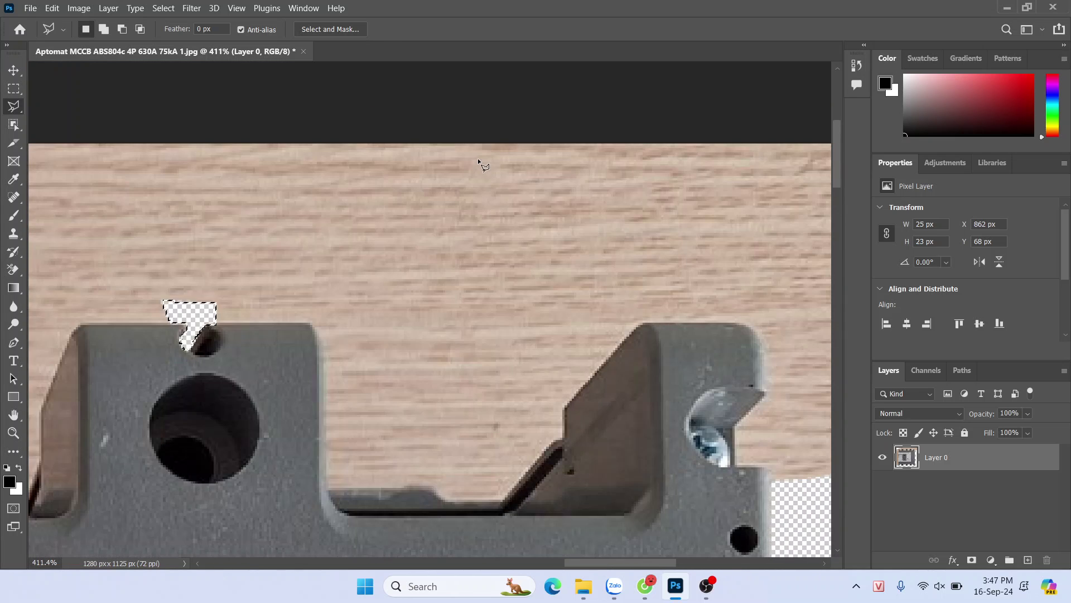
pyautogui.click(397, 108)
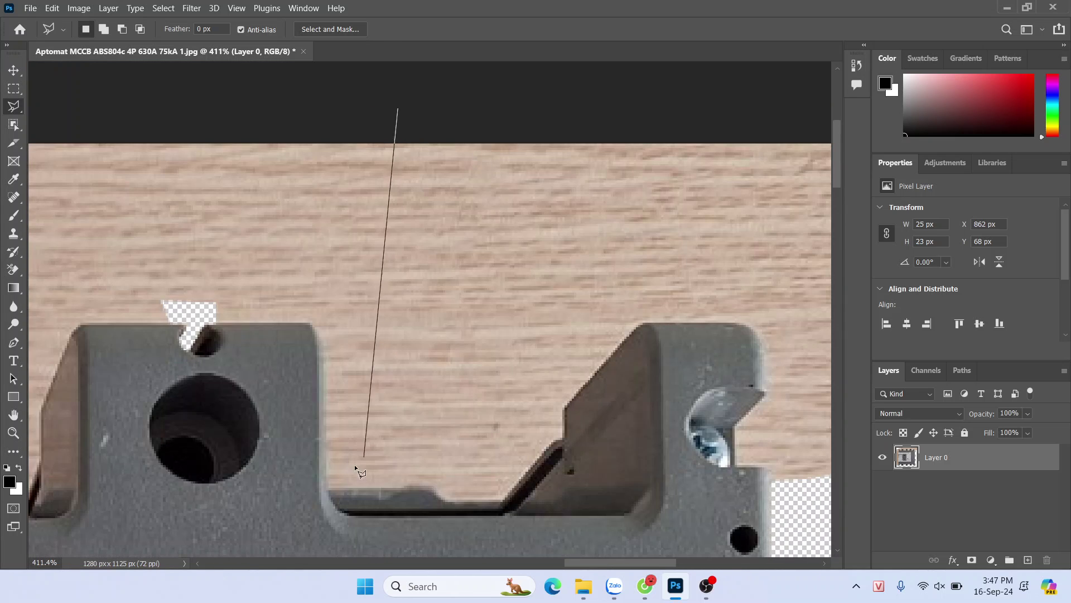
pyautogui.click(324, 362)
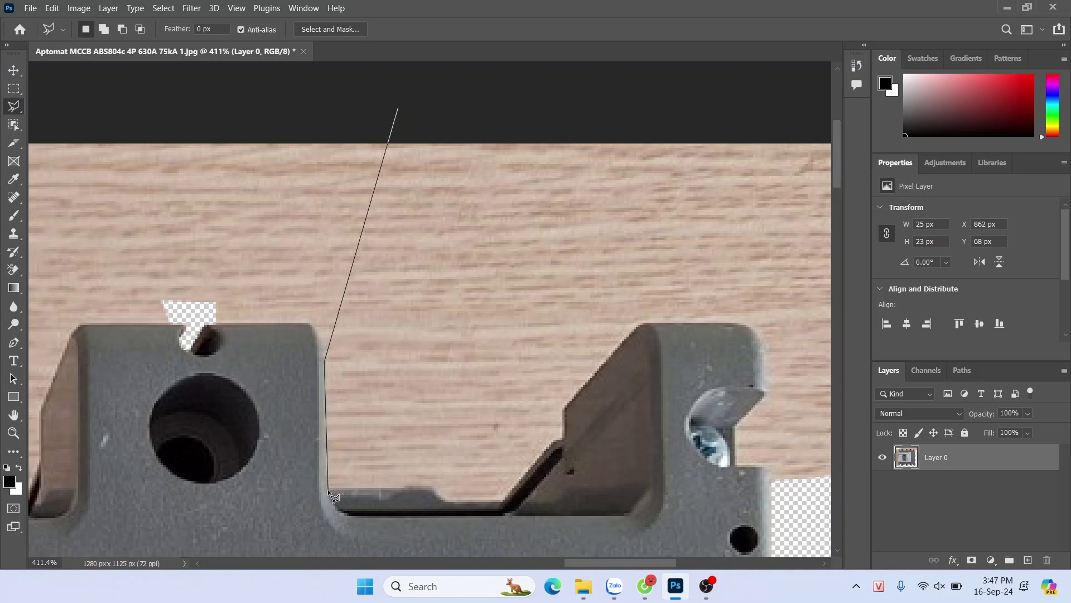
pyautogui.click(326, 485)
pyautogui.click(432, 484)
pyautogui.click(443, 498)
pyautogui.click(502, 499)
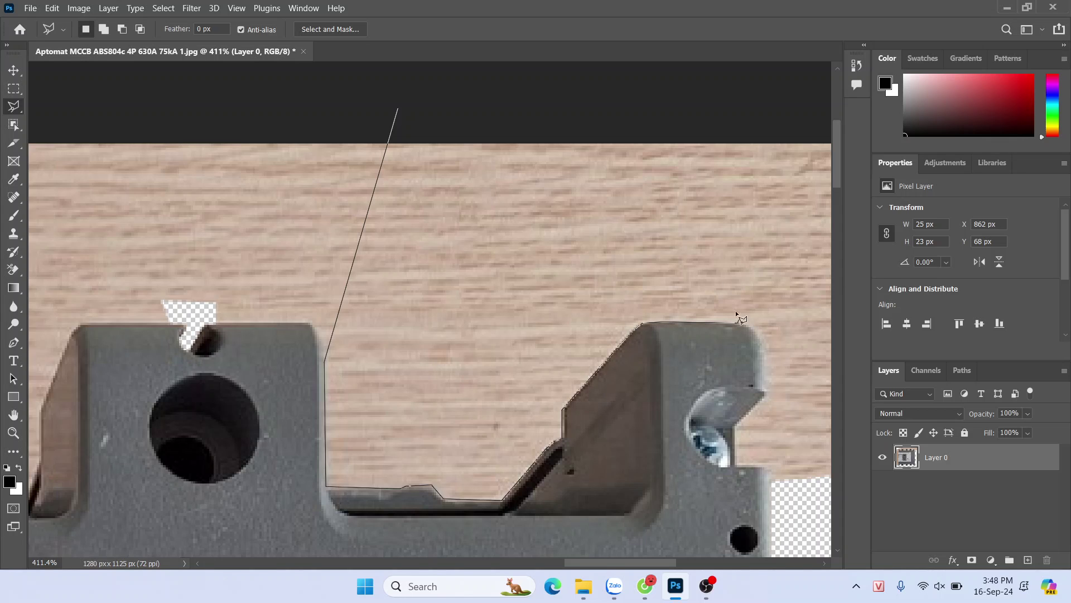
pyautogui.click(399, 109)
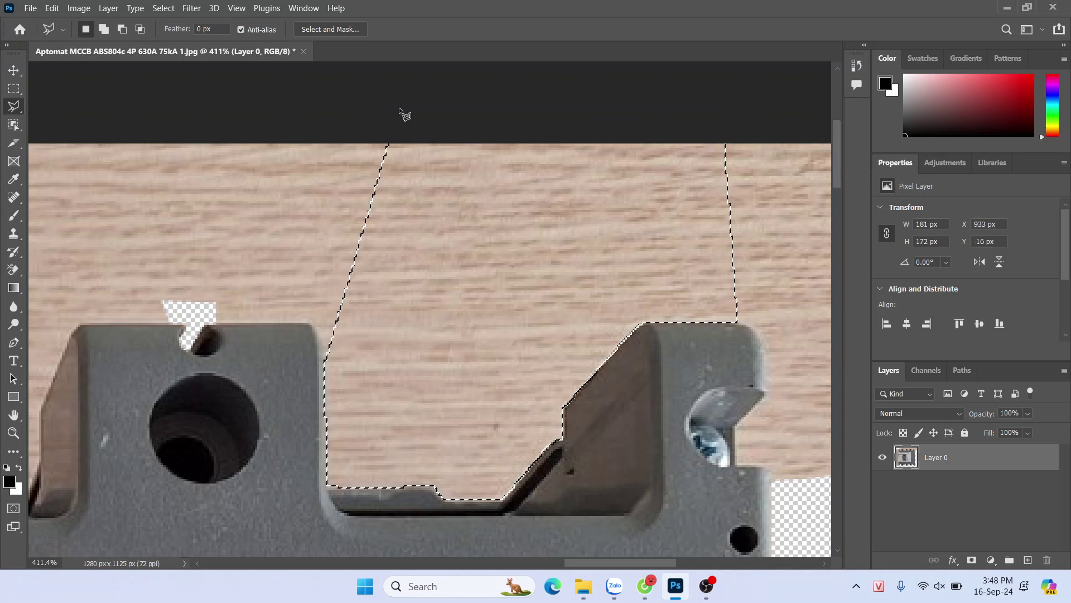
pyautogui.press('Delete')
pyautogui.hotkey('ctrl', 'd')
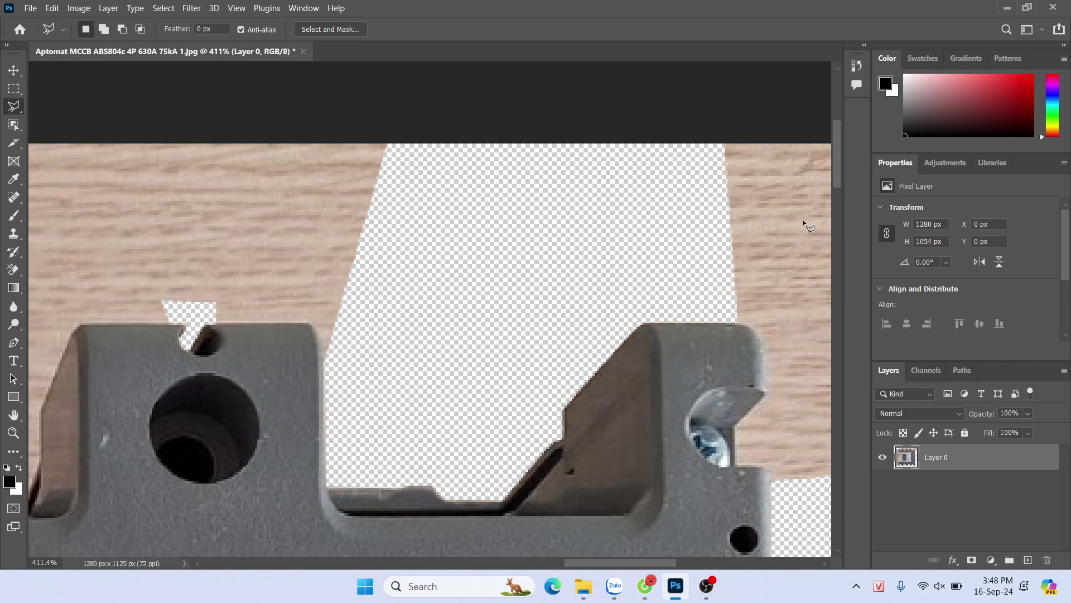
# - Outline the wood in the photo's upper right corner along the rightmost top terminal's rounded edge and screw recess, delete it and deselect
pyautogui.scroll(-1, 921, 259)
pyautogui.scroll(2, 631, 369)
pyautogui.moveTo(616, 562); pyautogui.dragTo(660, 572)
pyautogui.scroll(-3, 641, 426)
pyautogui.scroll(1, 583, 244)
pyautogui.click(550, 215)
pyautogui.scroll(1, 558, 402)
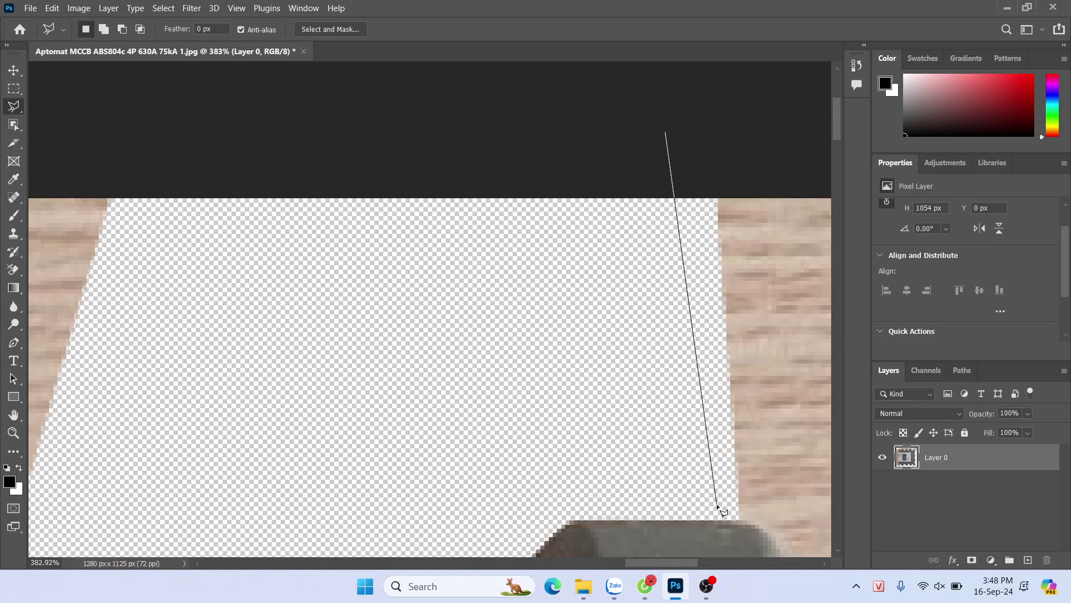
pyautogui.click(742, 520)
pyautogui.click(760, 526)
pyautogui.hotkey('ctrl', '-')
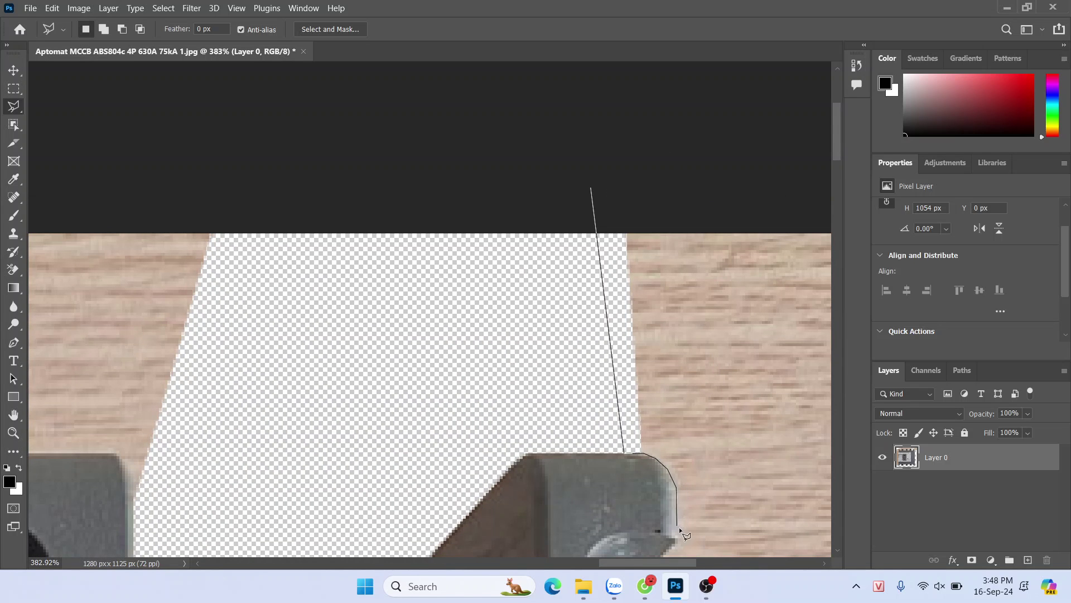
pyautogui.hotkey('ctrl', '-')
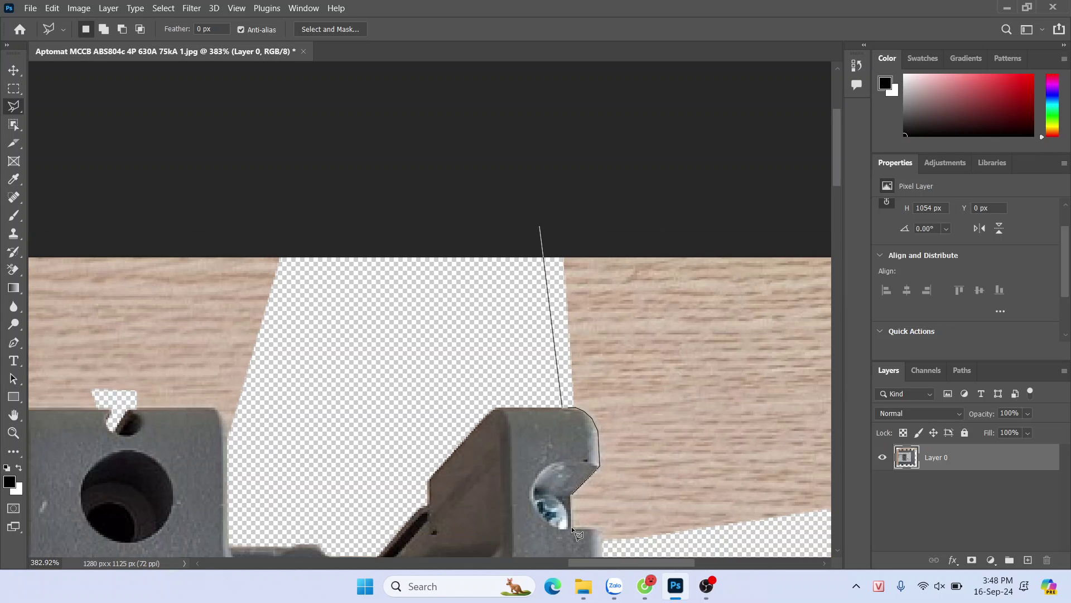
pyautogui.click(601, 528)
pyautogui.click(602, 544)
pyautogui.hotkey('ctrl', '-')
pyautogui.click(762, 498)
pyautogui.click(801, 470)
pyautogui.click(799, 212)
pyautogui.click(513, 243)
pyautogui.press('Delete')
pyautogui.scroll(-1, 458, 268)
pyautogui.hotkey('ctrl', 'd')
# - Outline about 183 px in height of wood in and above the gap between the middle and second-from-right top terminals, and delete it
pyautogui.scroll(-1, 321, 292)
pyautogui.scroll(4, 281, 313)
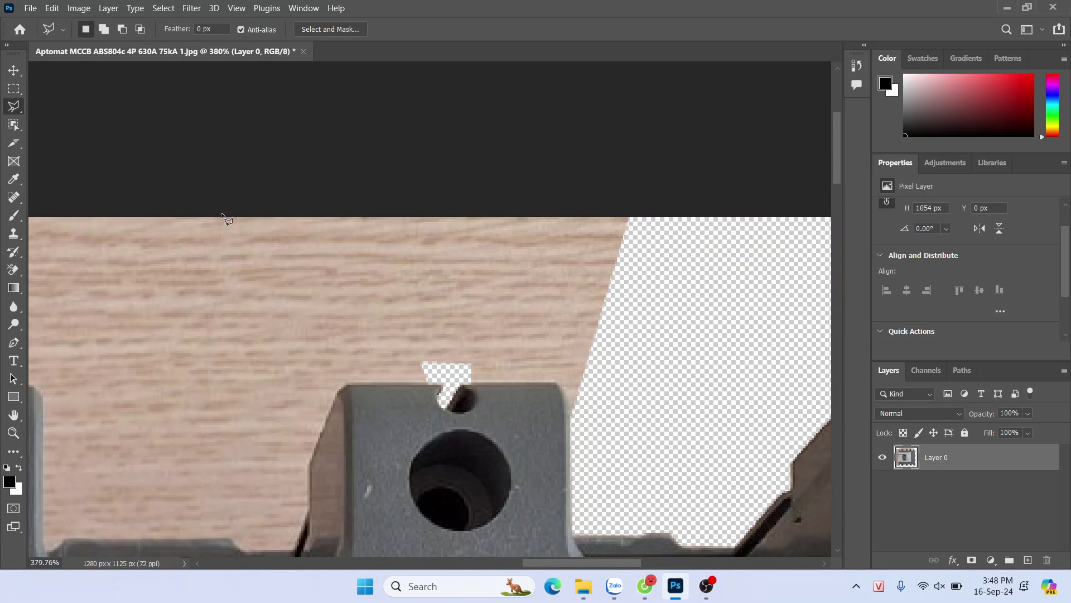
pyautogui.scroll(-1, 226, 219)
pyautogui.click(166, 202)
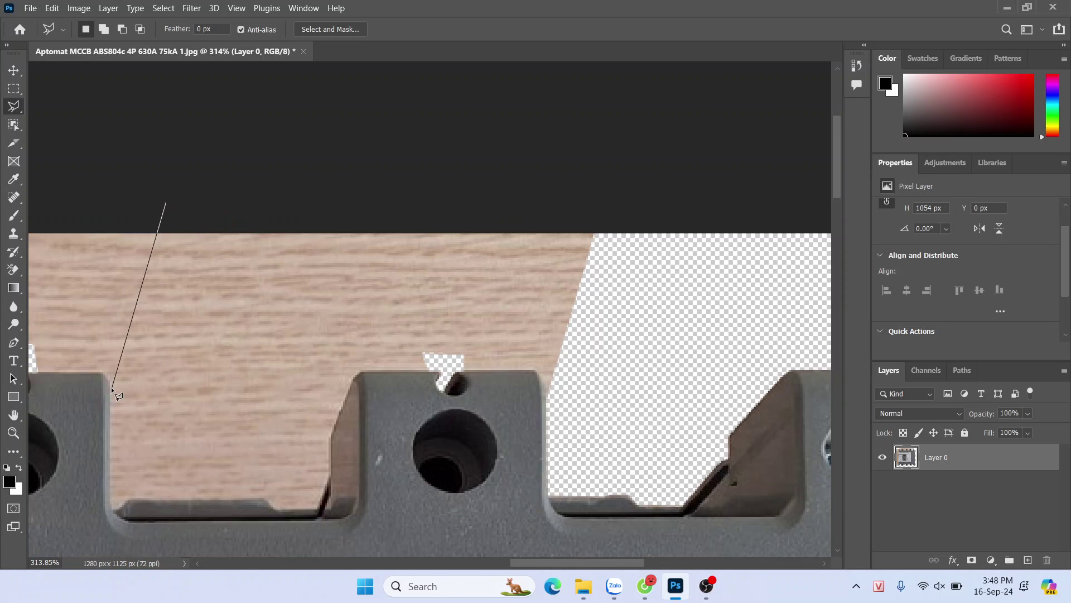
pyautogui.moveTo(108, 390); pyautogui.dragTo(416, 387)
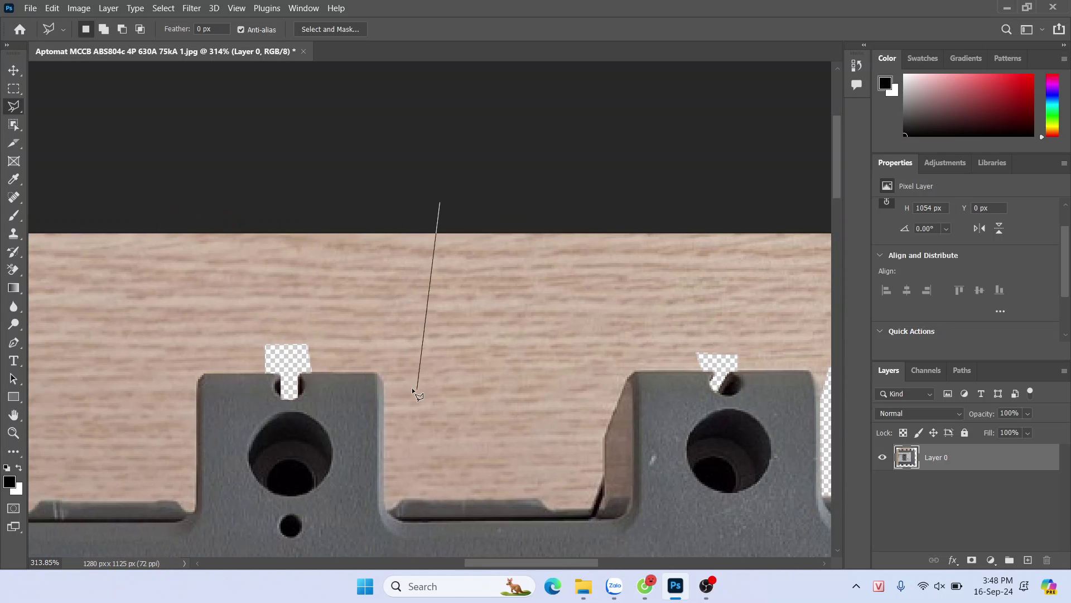
pyautogui.scroll(3, 412, 387)
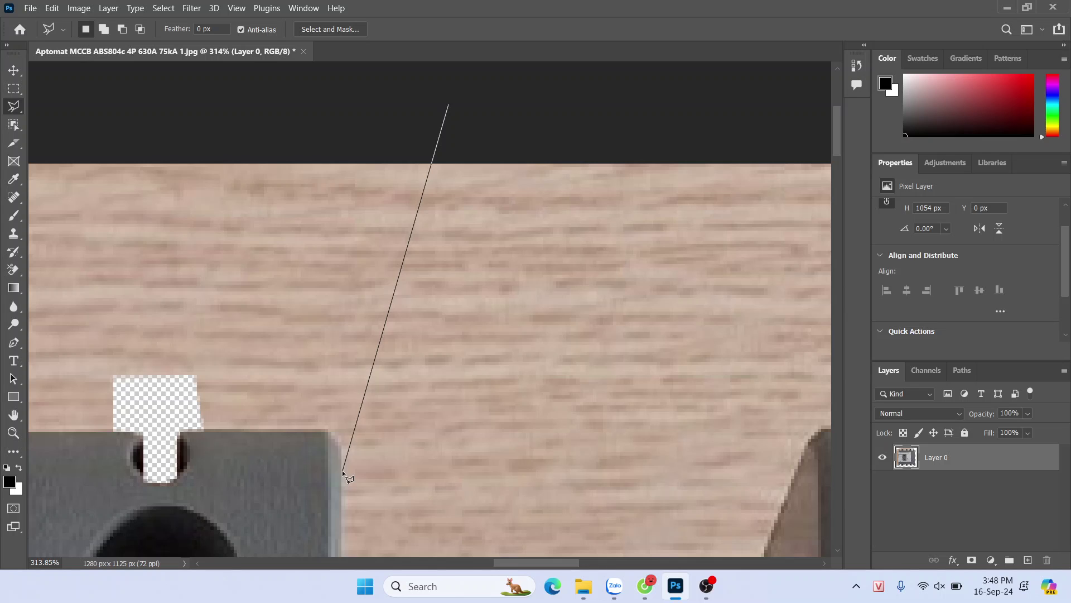
pyautogui.click(342, 453)
pyautogui.scroll(-2, 343, 490)
pyautogui.click(370, 401)
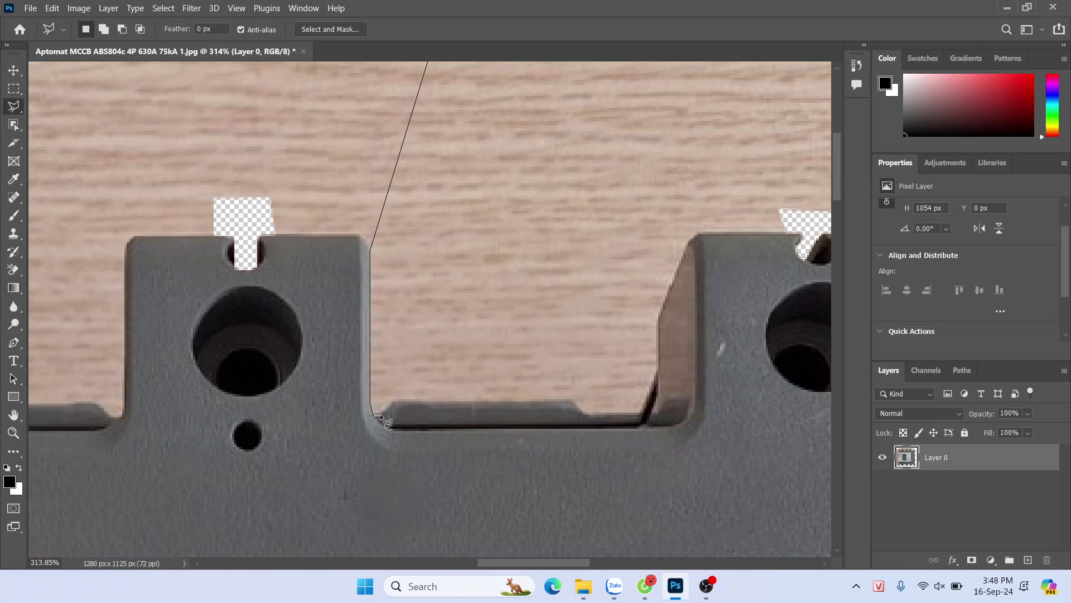
pyautogui.click(393, 401)
pyautogui.click(584, 413)
pyautogui.click(639, 414)
pyautogui.click(698, 231)
pyautogui.click(791, 233)
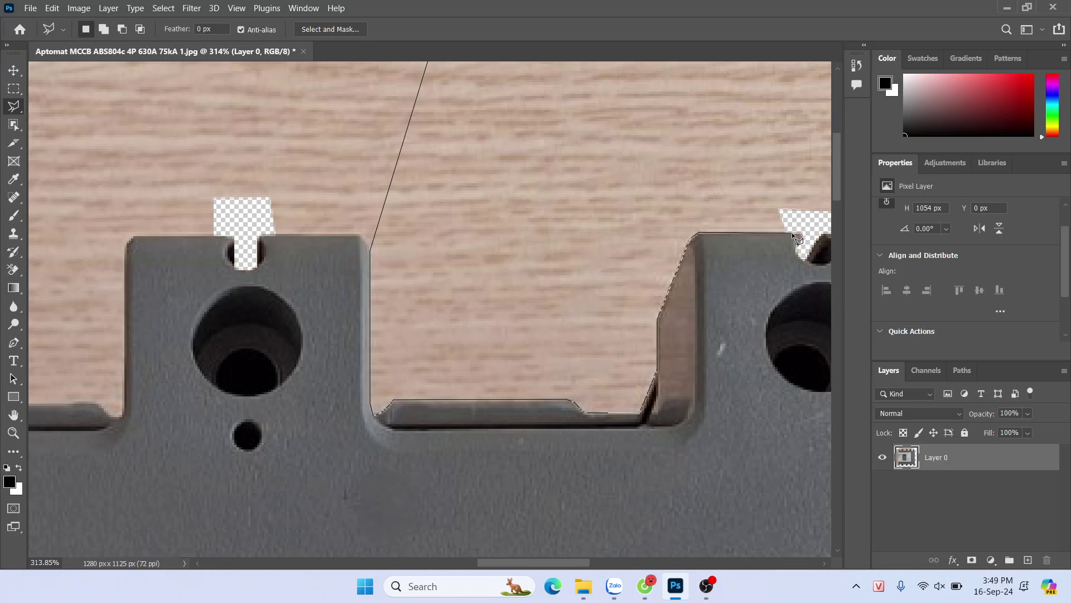
pyautogui.hotkey('ctrl', '-')
pyautogui.click(753, 96)
pyautogui.click(439, 110)
pyautogui.press('Delete')
# - Outline about 115 px in height of wood above the second-from-right top terminal, along its rounded right corner, delete it and deselect
pyautogui.hotkey('ctrl', '-')
pyautogui.scroll(5, 789, 311)
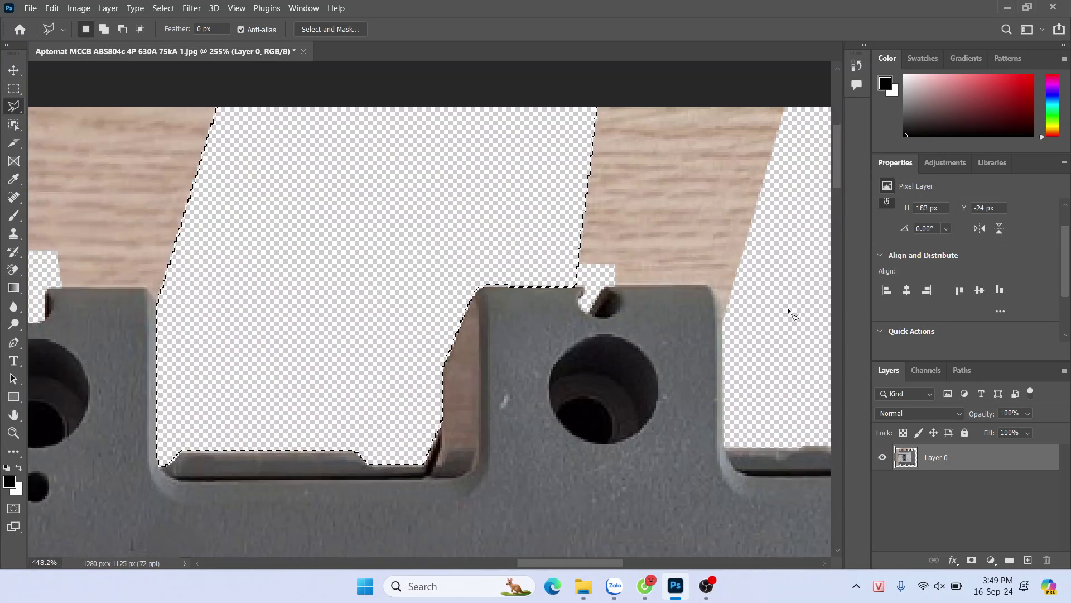
pyautogui.click(780, 228)
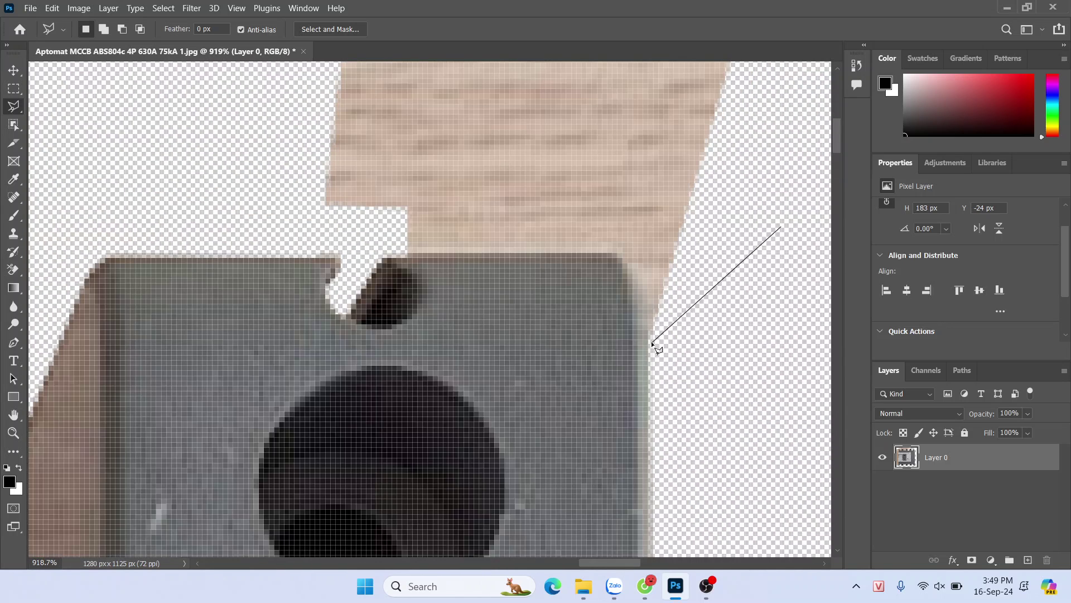
pyautogui.scroll(-1, 650, 345)
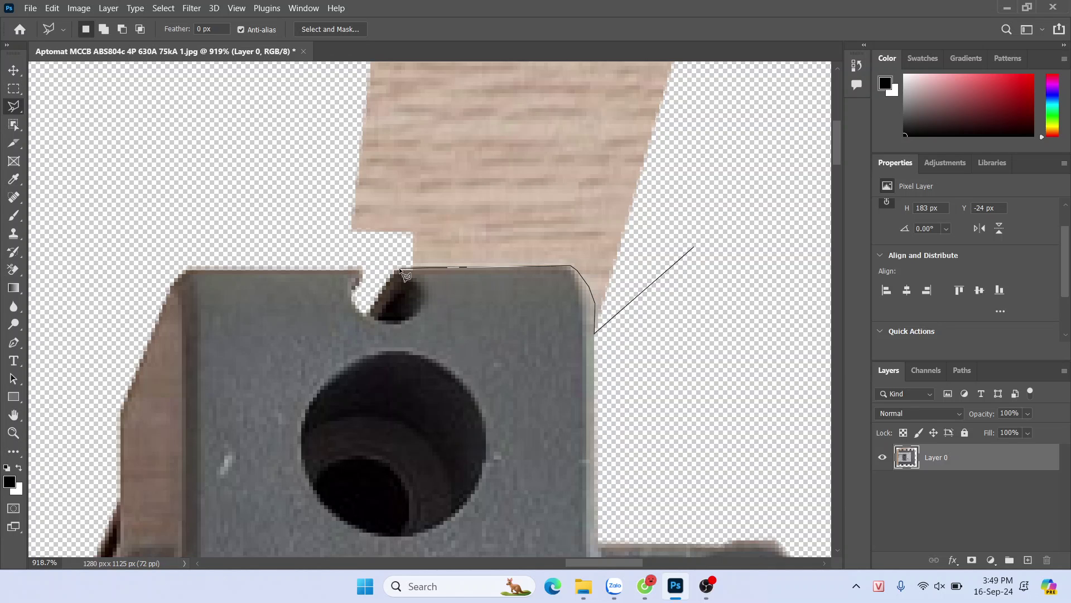
pyautogui.scroll(-3, 406, 276)
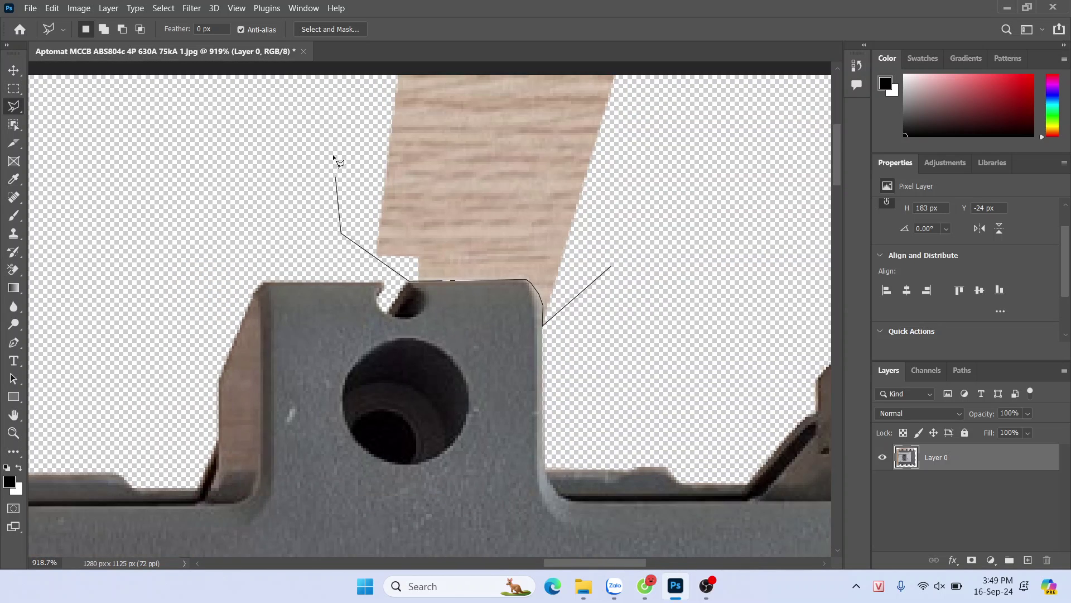
pyautogui.scroll(-1, 341, 106)
pyautogui.click(362, 96)
pyautogui.click(654, 99)
pyautogui.click(567, 279)
pyautogui.press('Delete')
pyautogui.hotkey('ctrl', 'd')
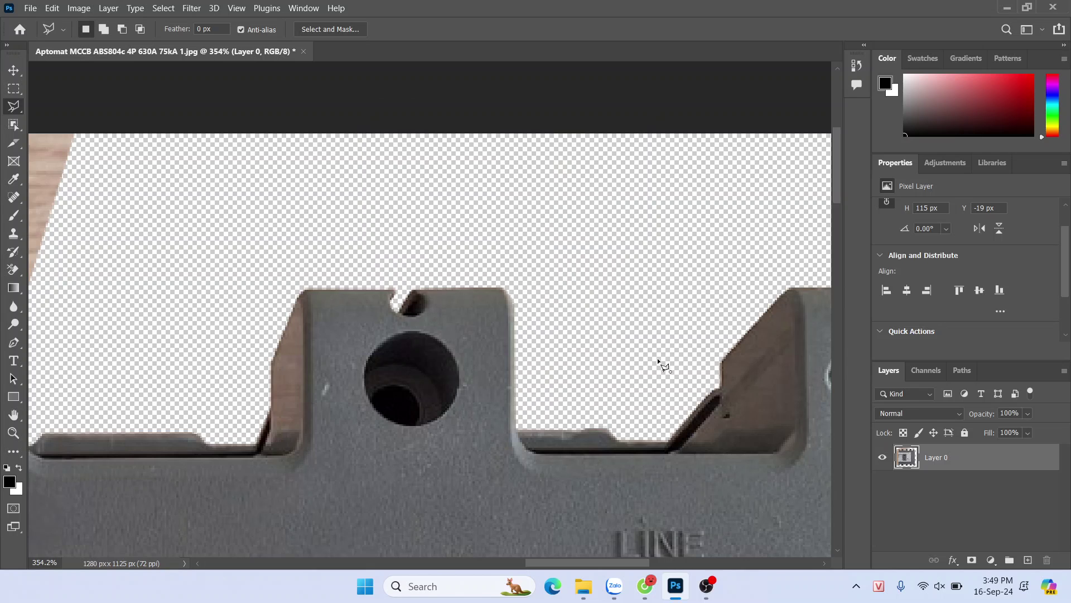
# - Outline and delete the leftover wood sliver, about 10 px high, at the left lip of the second-from-right top terminal's notch
pyautogui.scroll(3, 325, 263)
pyautogui.click(477, 315)
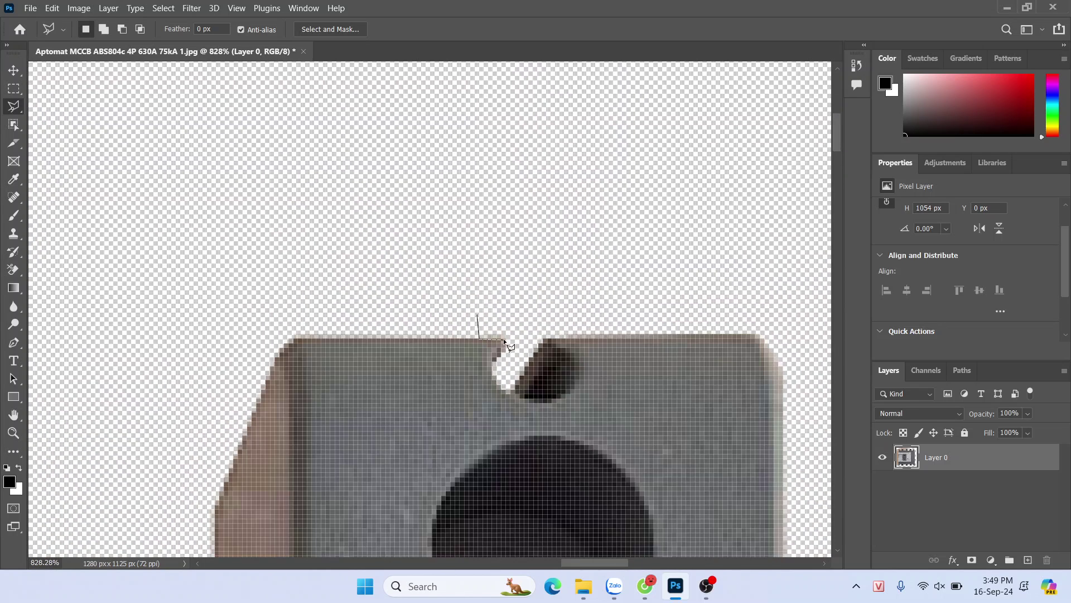
pyautogui.click(502, 353)
pyautogui.click(528, 313)
pyautogui.click(478, 316)
# - Outline about 166 px in height of wood in and above the gap between the two leftmost top terminals, along the gap's right side, and delete it
pyautogui.scroll(-3, 440, 262)
pyautogui.scroll(-2, 279, 237)
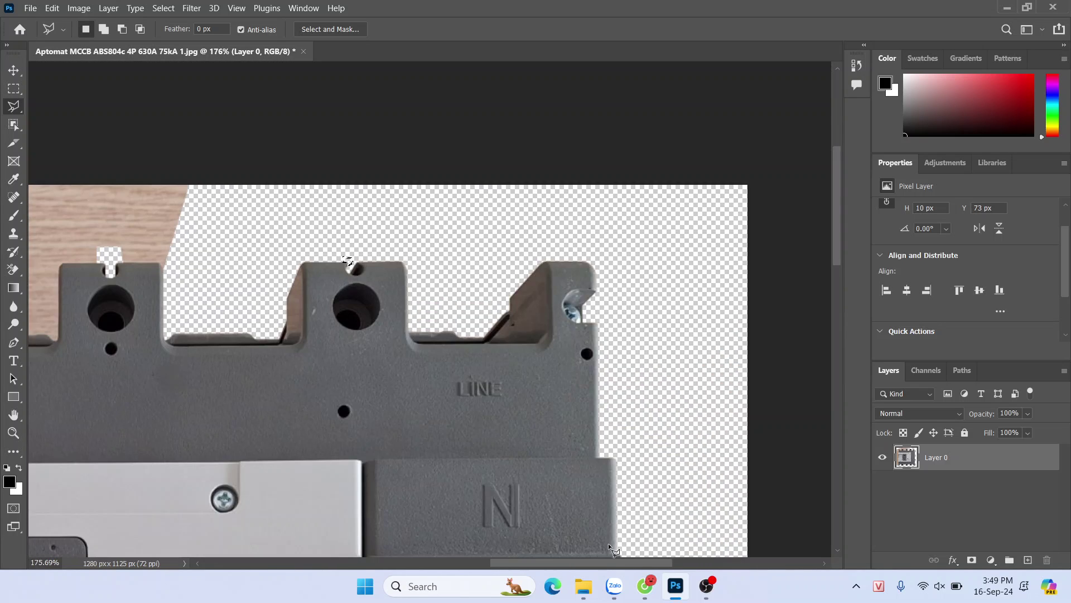
pyautogui.moveTo(604, 563); pyautogui.dragTo(501, 548)
pyautogui.scroll(3, 246, 247)
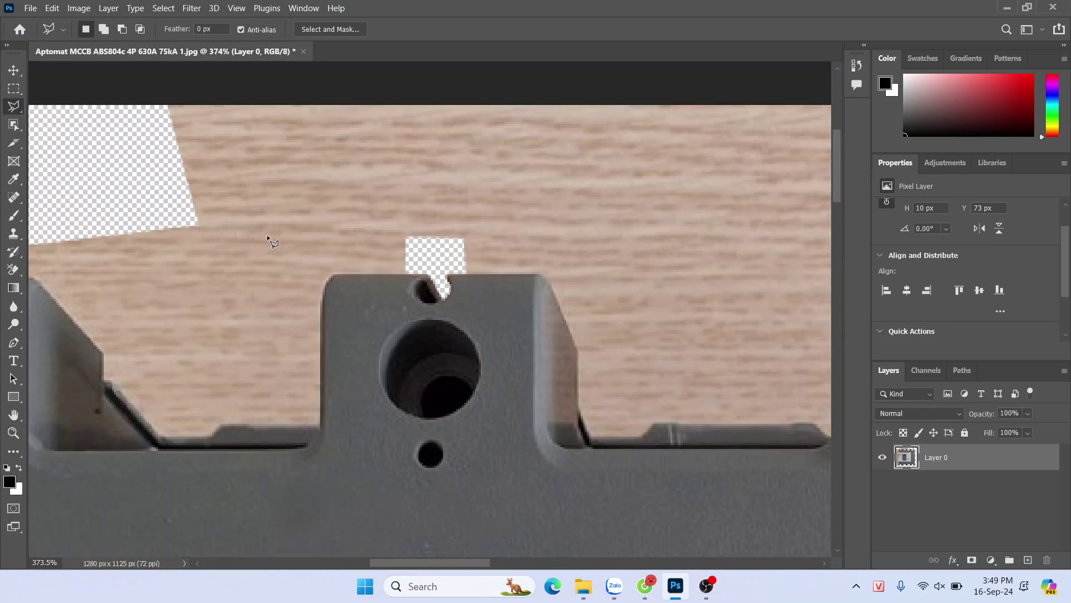
pyautogui.scroll(-2, 246, 246)
pyautogui.scroll(-2, 325, 98)
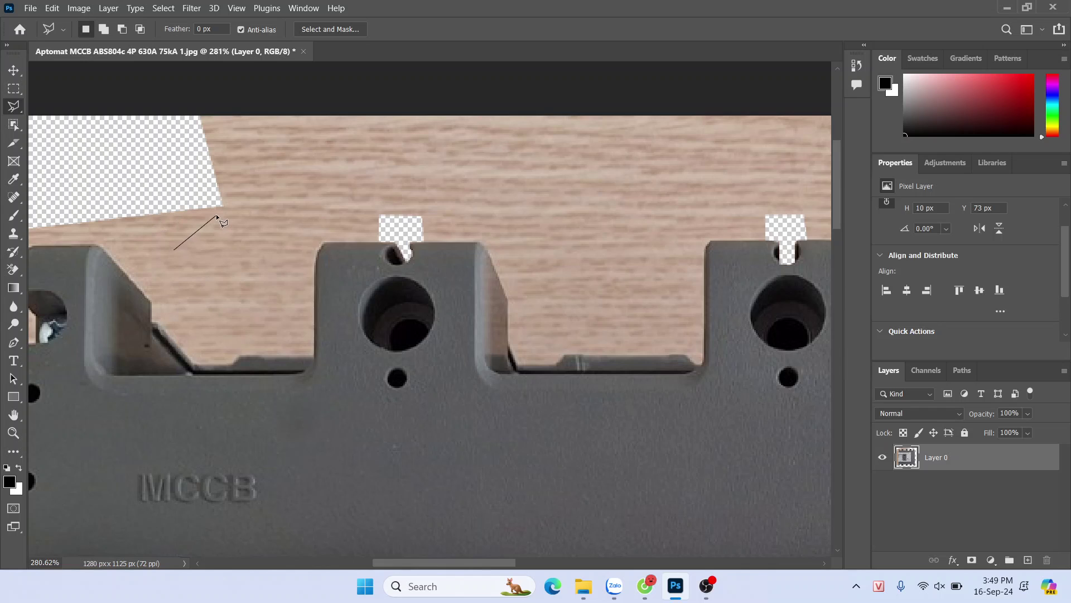
pyautogui.click(166, 102)
pyautogui.click(312, 355)
pyautogui.click(311, 258)
pyautogui.hotkey('ctrl', '+')
pyautogui.hotkey('ctrl', '+')
pyautogui.hotkey('ctrl', '+')
pyautogui.hotkey('ctrl', '+')
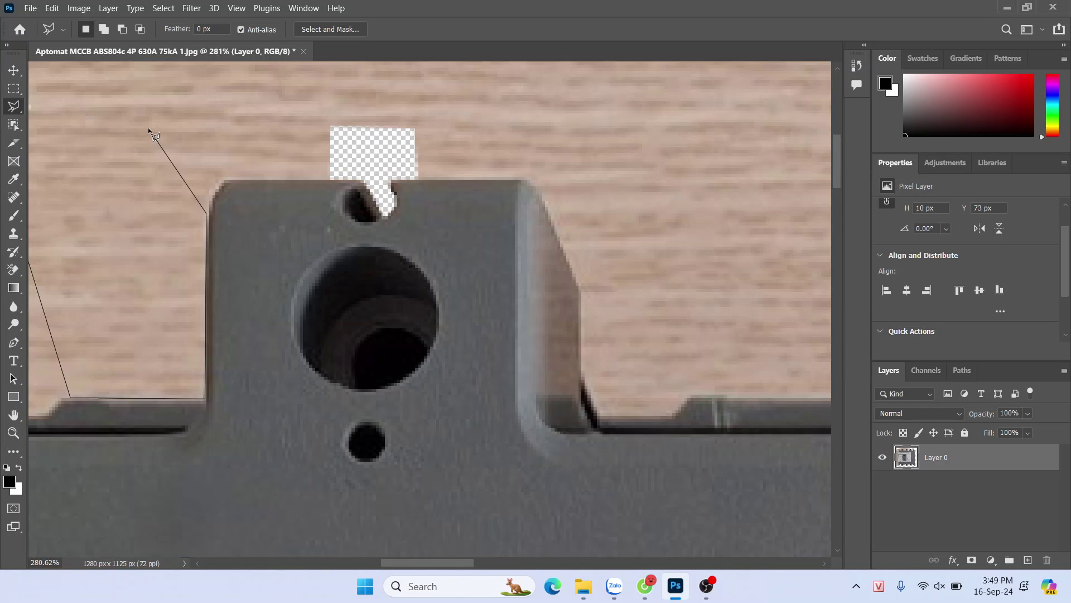
pyautogui.hotkey('ctrl', '-')
pyautogui.hotkey('ctrl', '-')
pyautogui.scroll(1, 148, 127)
pyautogui.scroll(3, 218, 75)
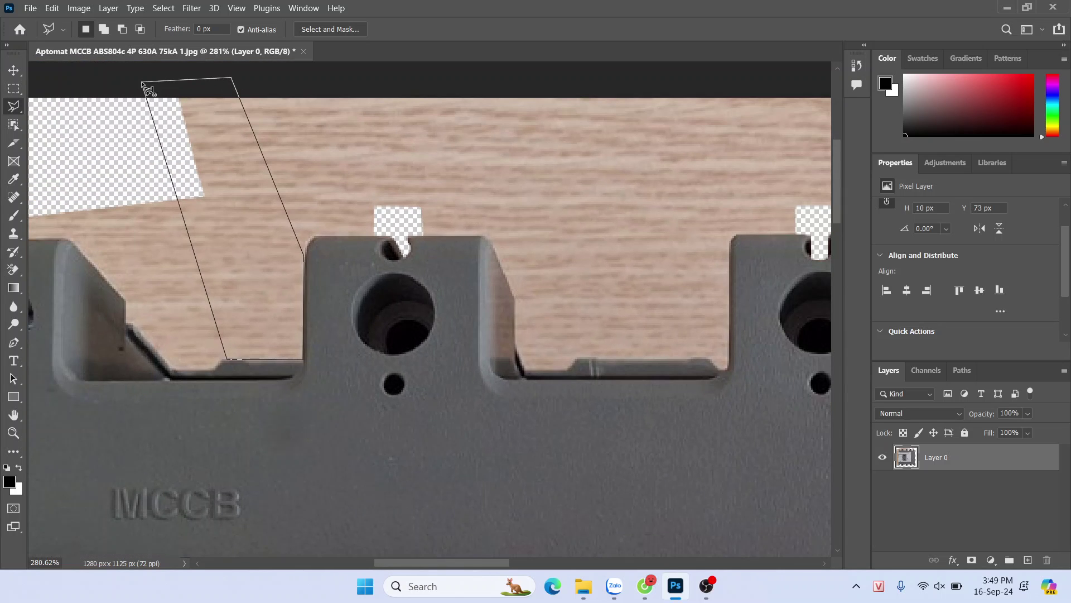
# - Outline about 180 px in height of wood from the second-from-left top terminal's notch and sloped side to above the middle terminal, and delete it
pyautogui.scroll(-2, 635, 312)
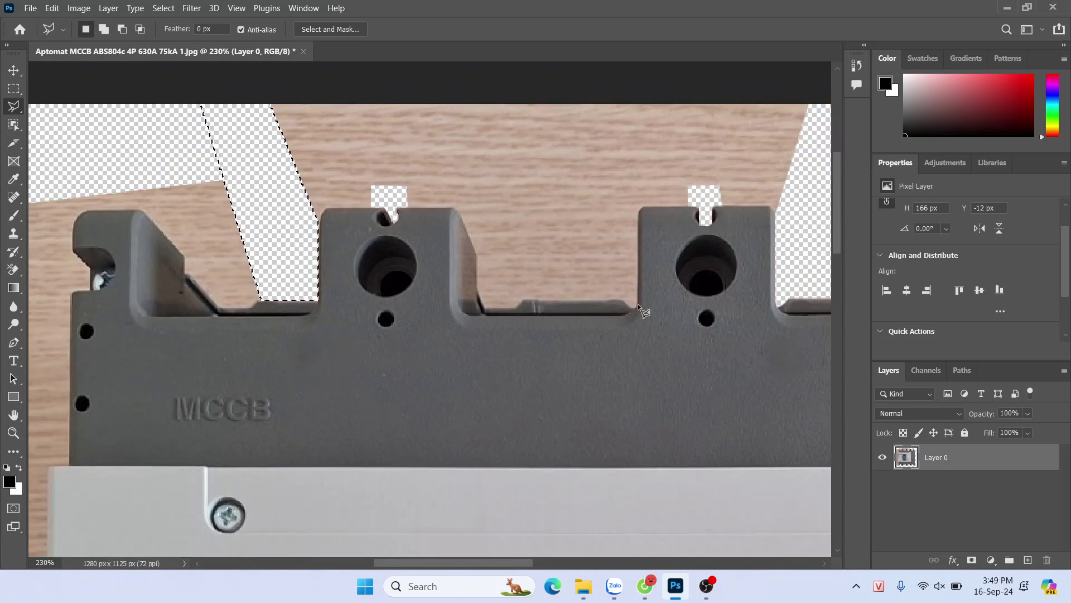
pyautogui.scroll(4, 533, 226)
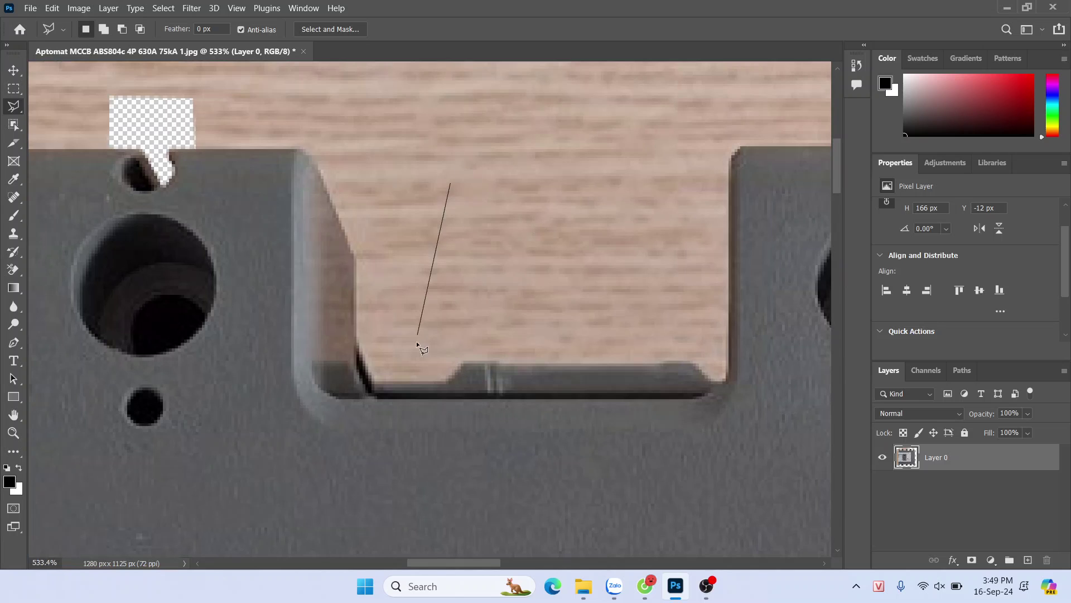
pyautogui.click(414, 381)
pyautogui.click(356, 337)
pyautogui.click(356, 255)
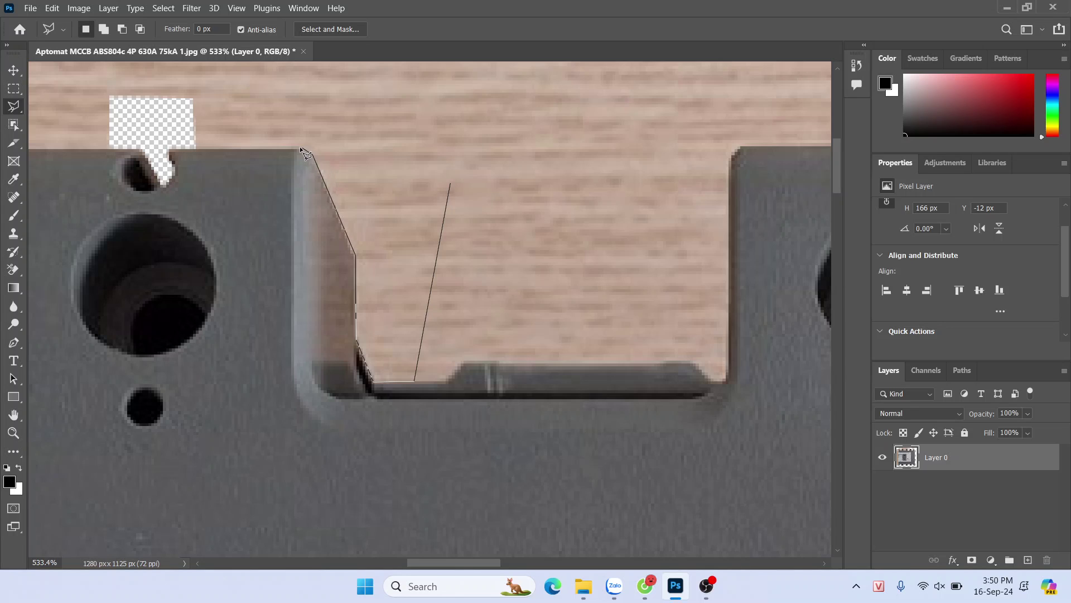
pyautogui.click(295, 147)
pyautogui.click(175, 148)
pyautogui.hotkey('ctrl', '-')
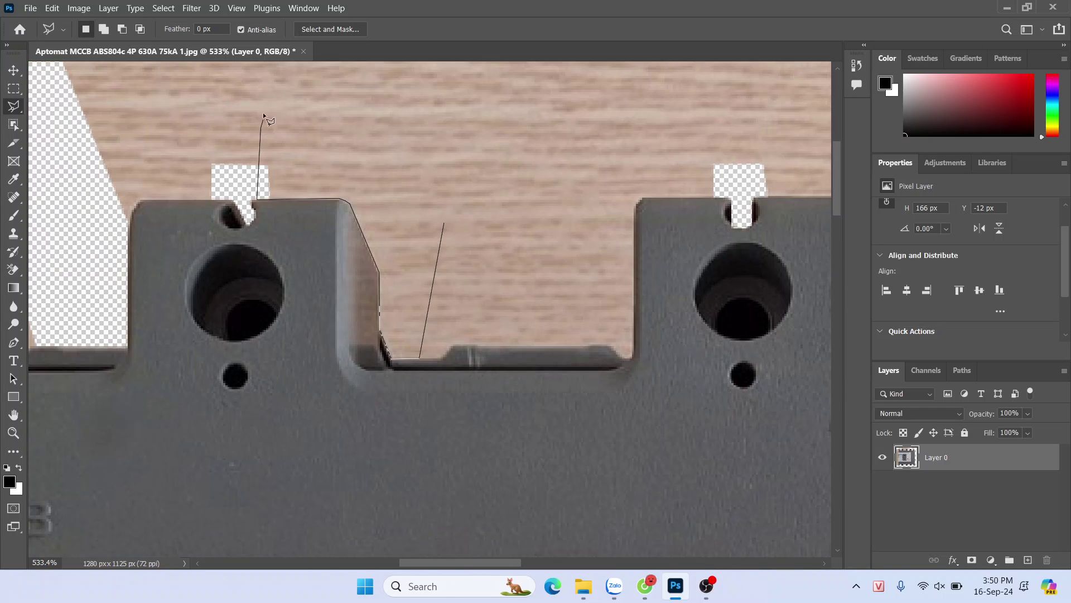
pyautogui.hotkey('ctrl', '-')
pyautogui.click(300, 90)
pyautogui.click(505, 74)
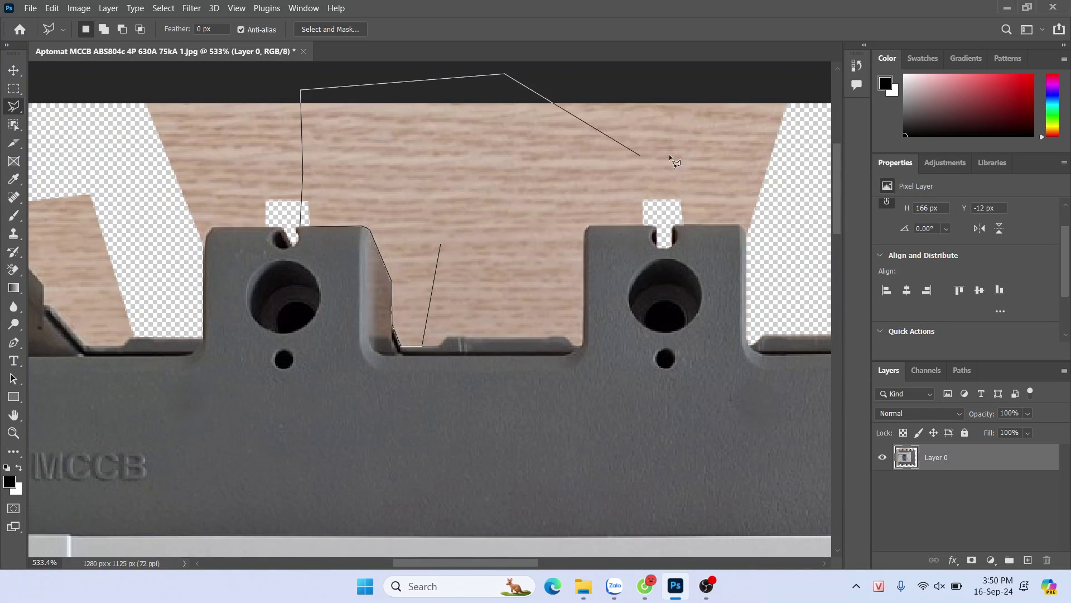
pyautogui.click(807, 93)
pyautogui.click(787, 205)
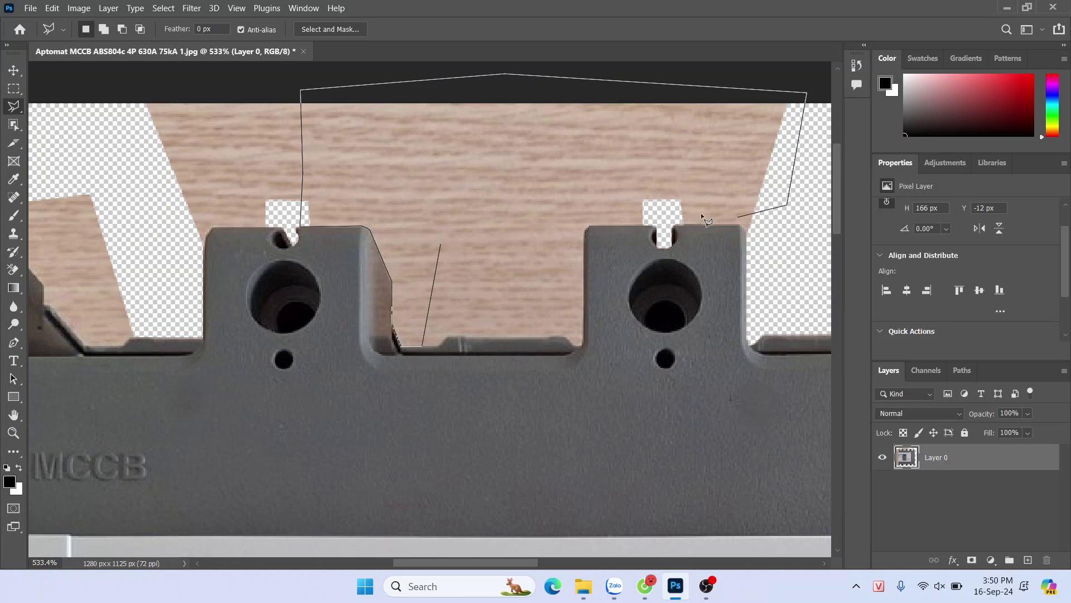
pyautogui.click(472, 218)
pyautogui.click(440, 245)
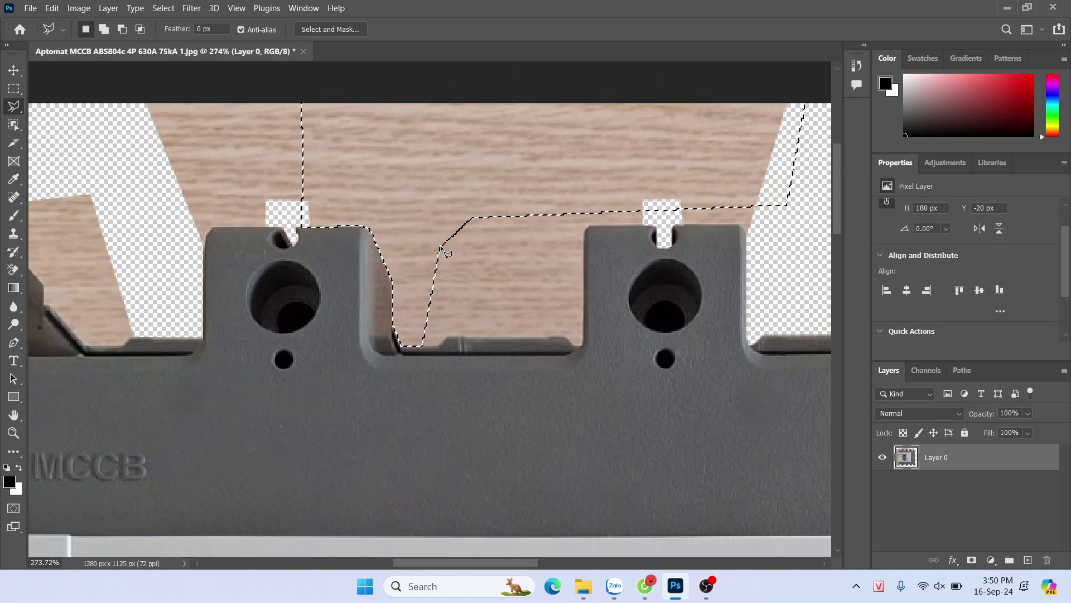
pyautogui.press('Delete')
# - Outline about 27 px in height of wood above the middle top terminal's right half, around its rounded corner, and delete it
pyautogui.scroll(5, 772, 242)
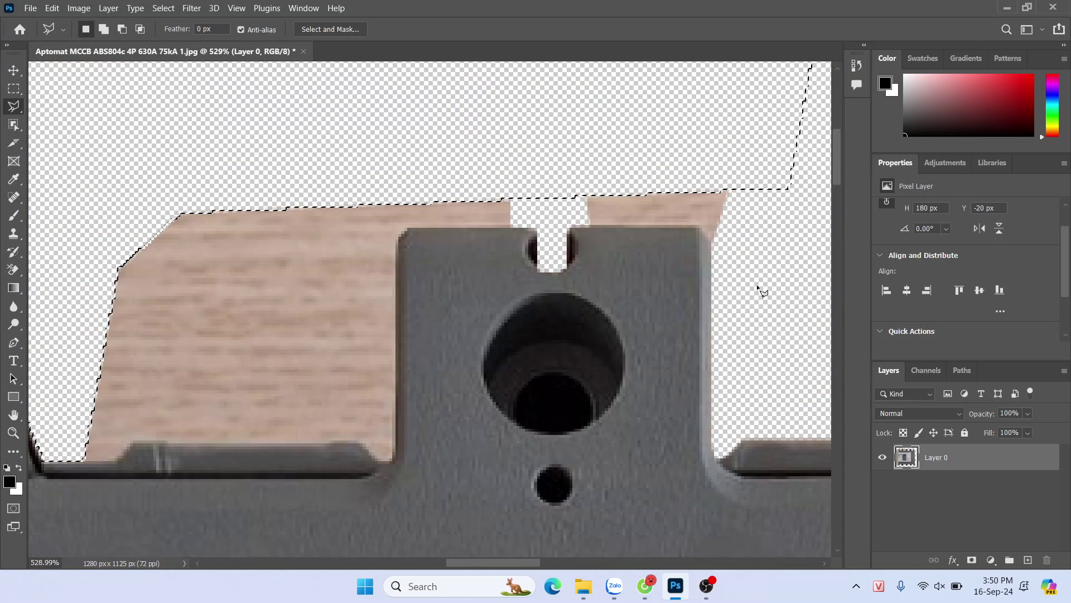
pyautogui.click(780, 189)
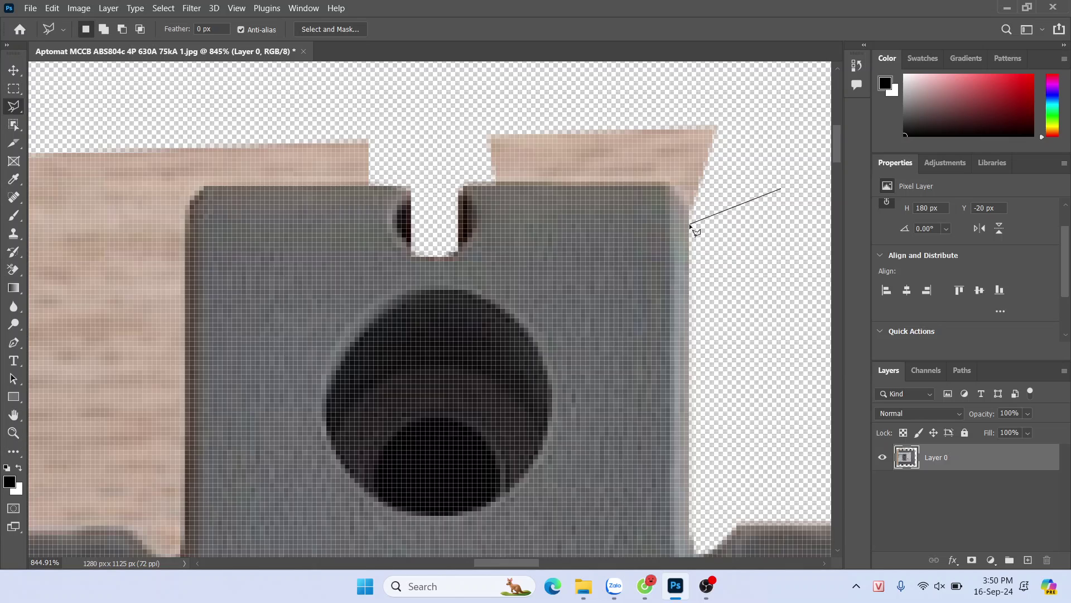
pyautogui.click(687, 199)
pyautogui.click(666, 183)
pyautogui.click(486, 182)
pyautogui.click(466, 114)
pyautogui.click(599, 100)
pyautogui.click(789, 149)
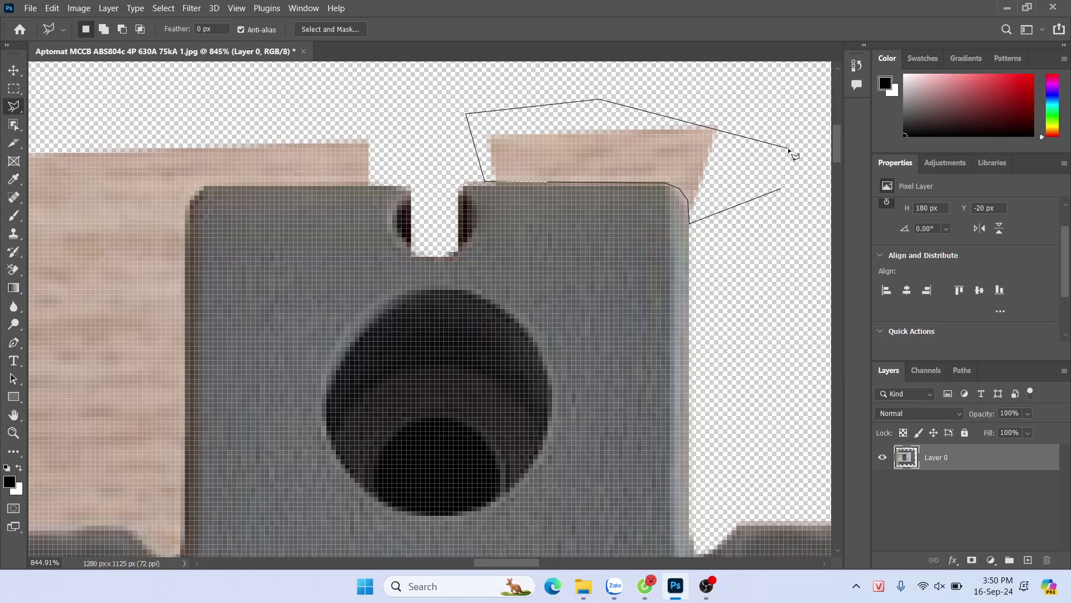
pyautogui.click(780, 190)
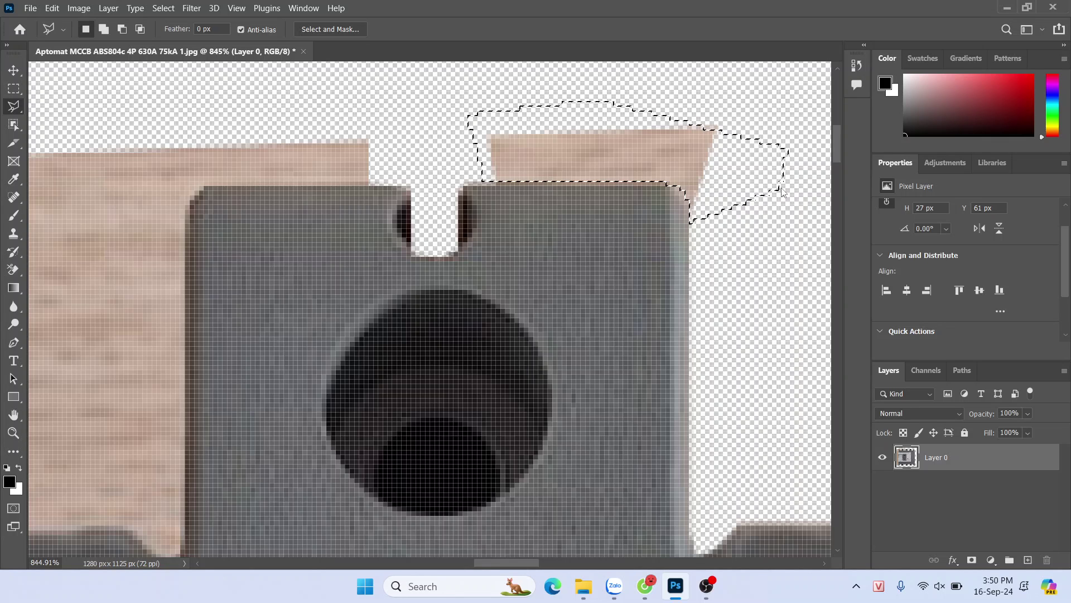
pyautogui.press('Delete')
pyautogui.click(769, 80)
pyautogui.click(741, 180)
pyautogui.click(651, 118)
pyautogui.click(698, 63)
pyautogui.click(769, 82)
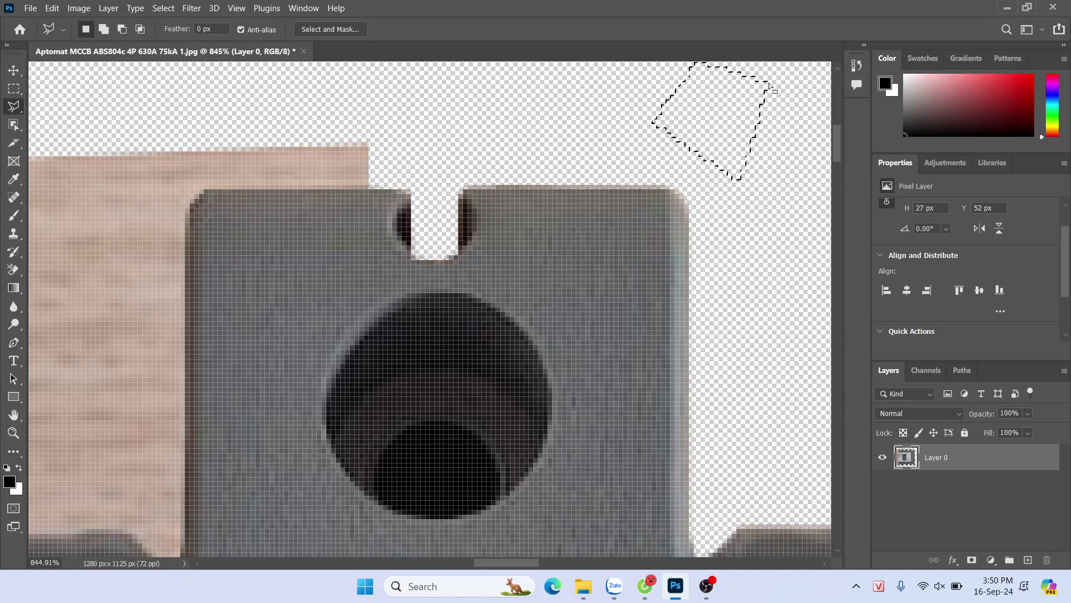
# - Outline about 123 px in height of remaining wood between the second-from-left and middle top terminals, delete it and deselect
pyautogui.click(287, 96)
pyautogui.hotkey('ctrl', '-')
pyautogui.click(412, 144)
pyautogui.click(384, 210)
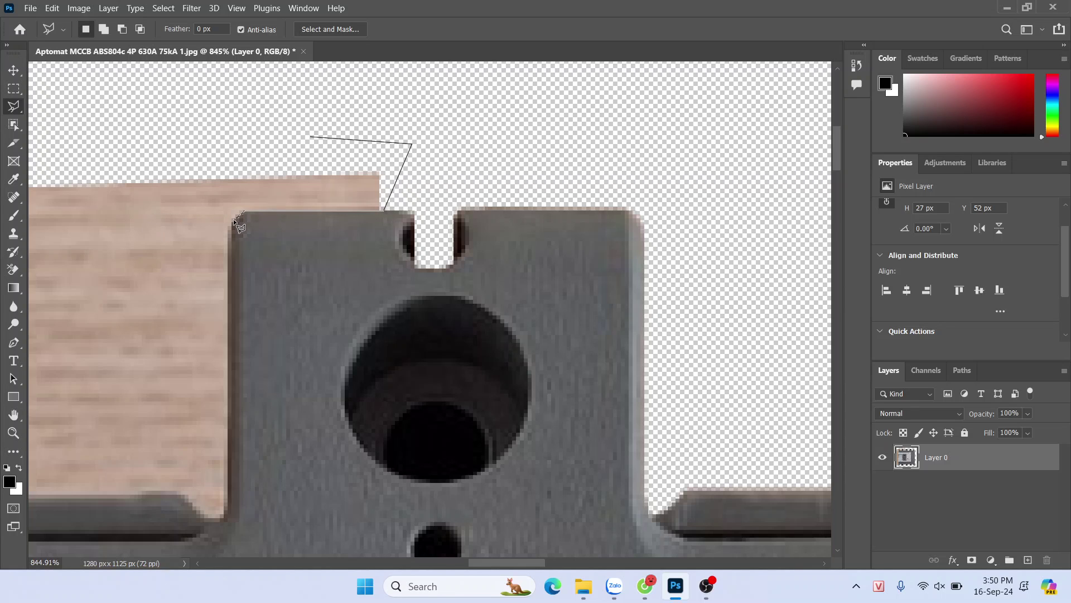
pyautogui.hotkey('ctrl', '-')
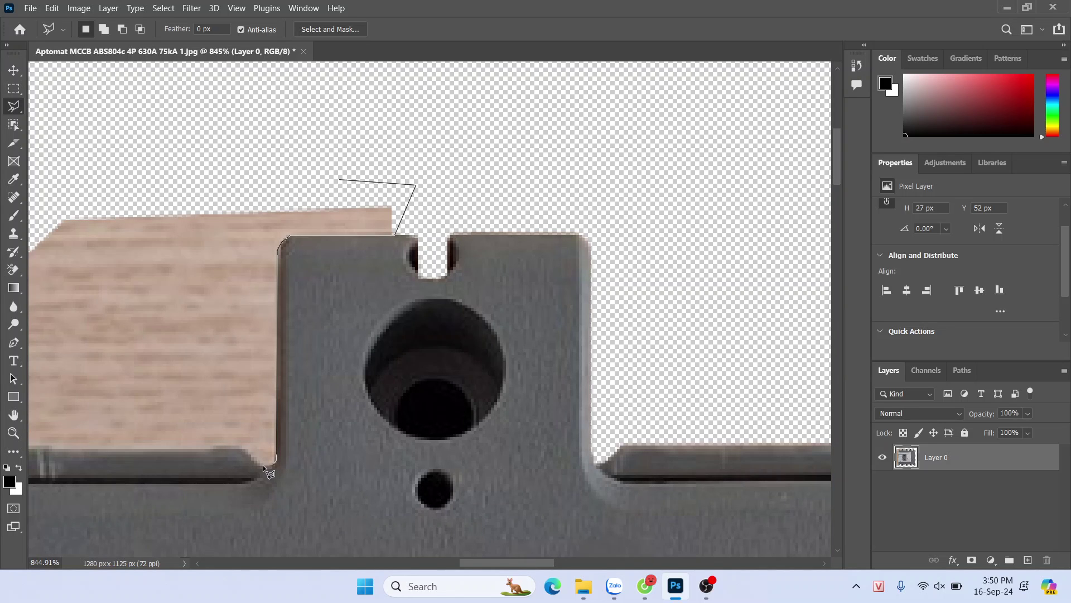
pyautogui.click(243, 448)
pyautogui.hotkey('ctrl', '-')
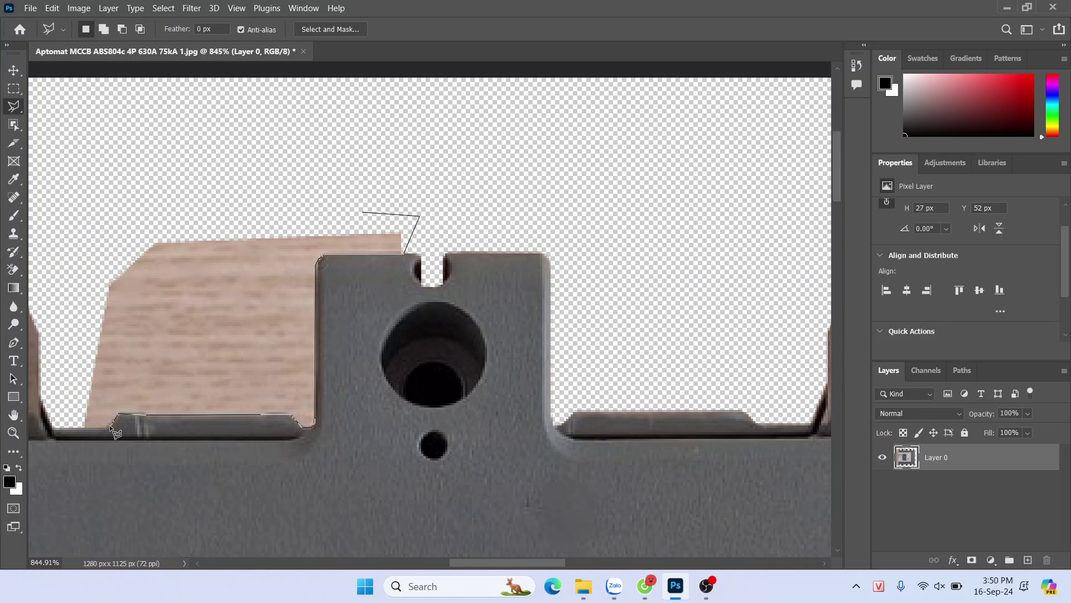
pyautogui.click(108, 425)
pyautogui.click(82, 428)
pyautogui.click(117, 163)
pyautogui.click(364, 214)
pyautogui.press('Delete')
pyautogui.hotkey('ctrl', 'd')
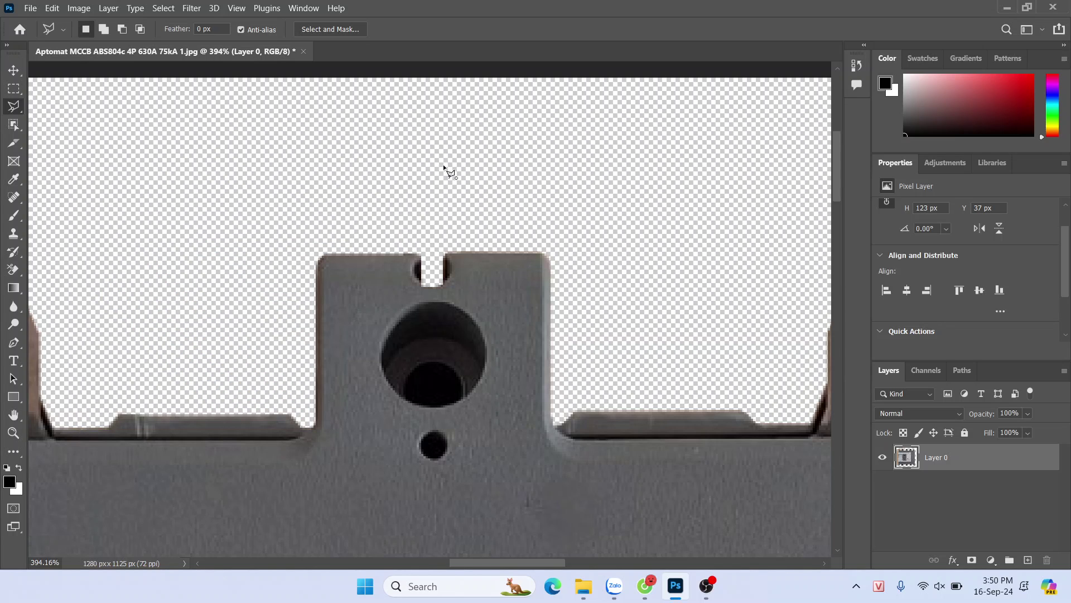
# - Outline about 119 px in height of wood above the second-from-left top terminal, from its left edge to its notch, and delete it
pyautogui.scroll(-2, 444, 167)
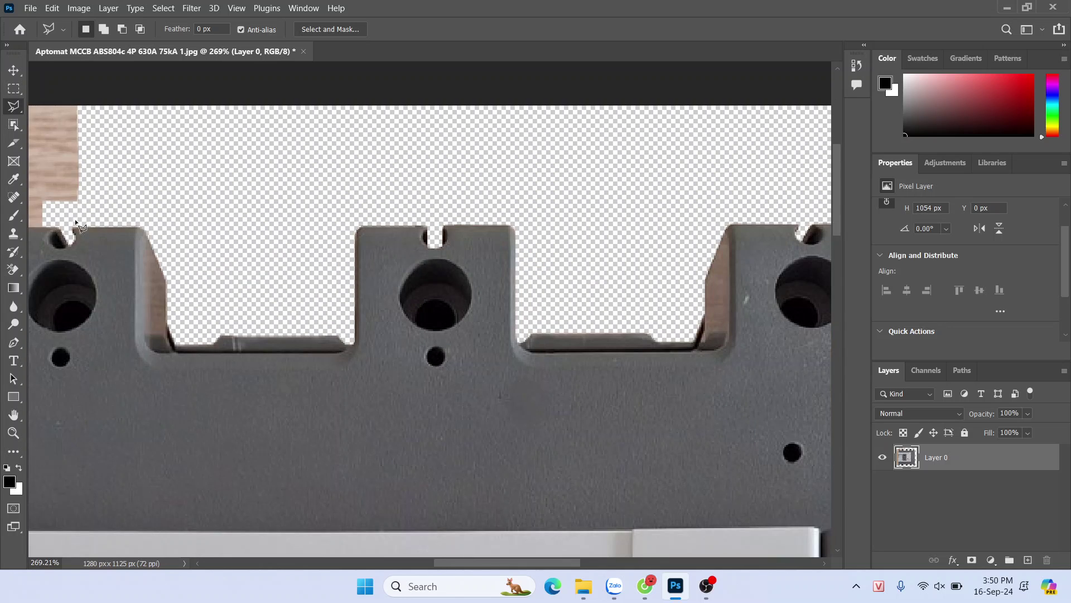
pyautogui.scroll(3, 420, 548)
pyautogui.scroll(3, 697, 256)
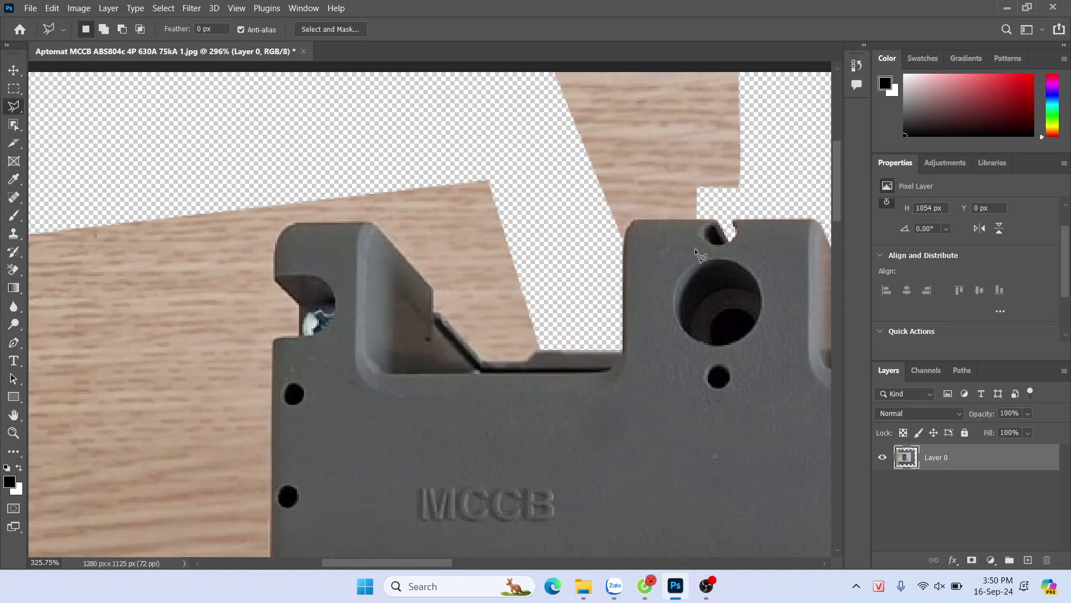
pyautogui.click(454, 160)
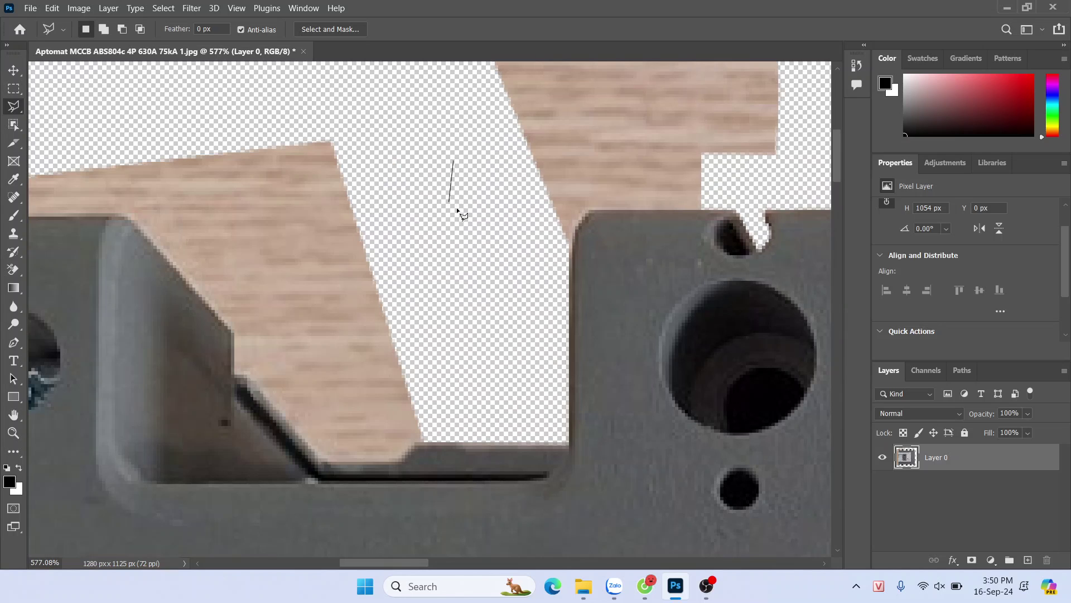
pyautogui.click(569, 264)
pyautogui.click(727, 209)
pyautogui.click(755, 162)
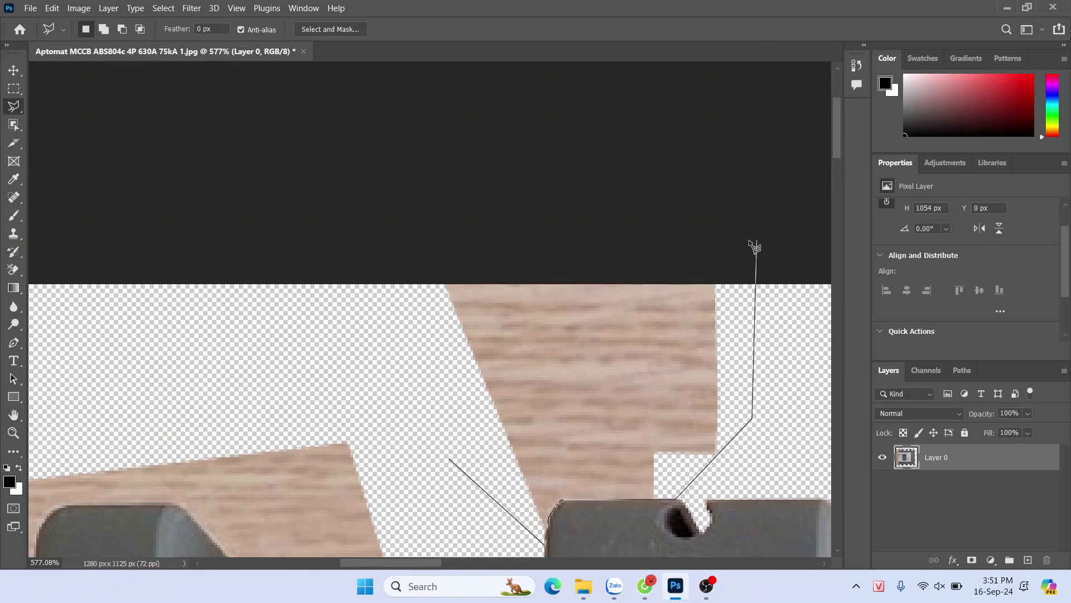
pyautogui.click(755, 239)
pyautogui.click(400, 235)
pyautogui.click(449, 459)
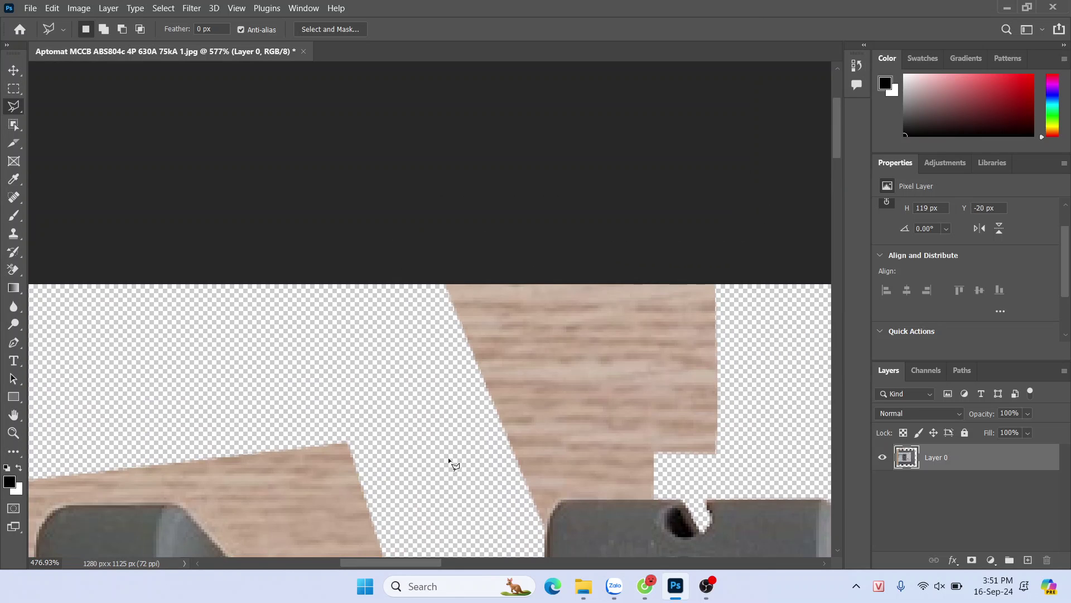
# - Outline about 249 px in height of wood beside the leftmost top terminal and the dark MCCB housing's left edge, and delete it
pyautogui.scroll(-3, 449, 459)
pyautogui.scroll(-3, 477, 302)
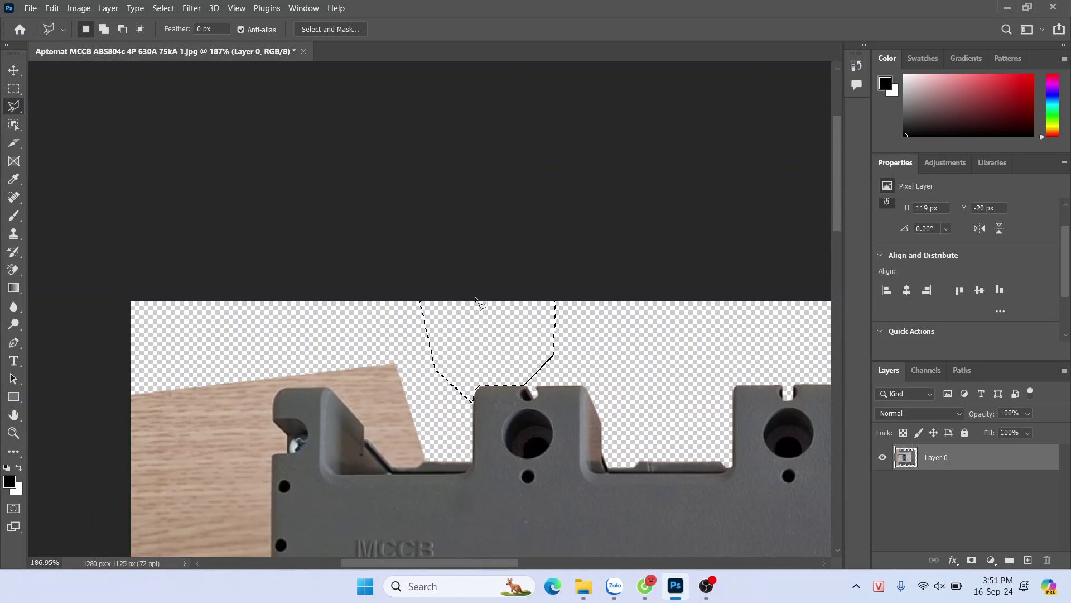
pyautogui.moveTo(836, 171); pyautogui.dragTo(837, 224)
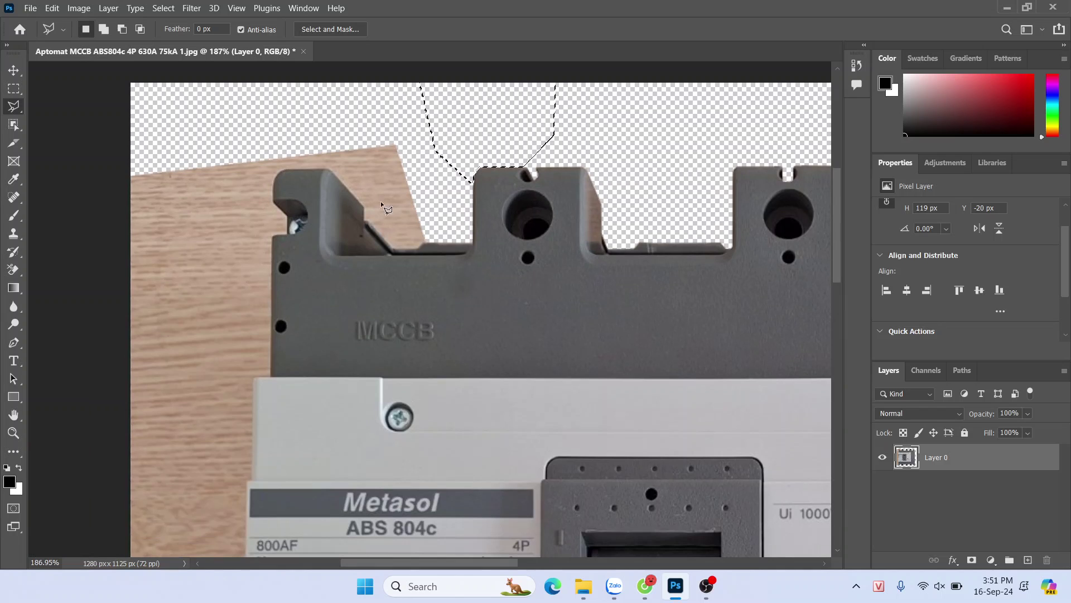
pyautogui.scroll(2, 175, 141)
pyautogui.click(167, 105)
pyautogui.click(65, 147)
pyautogui.click(99, 410)
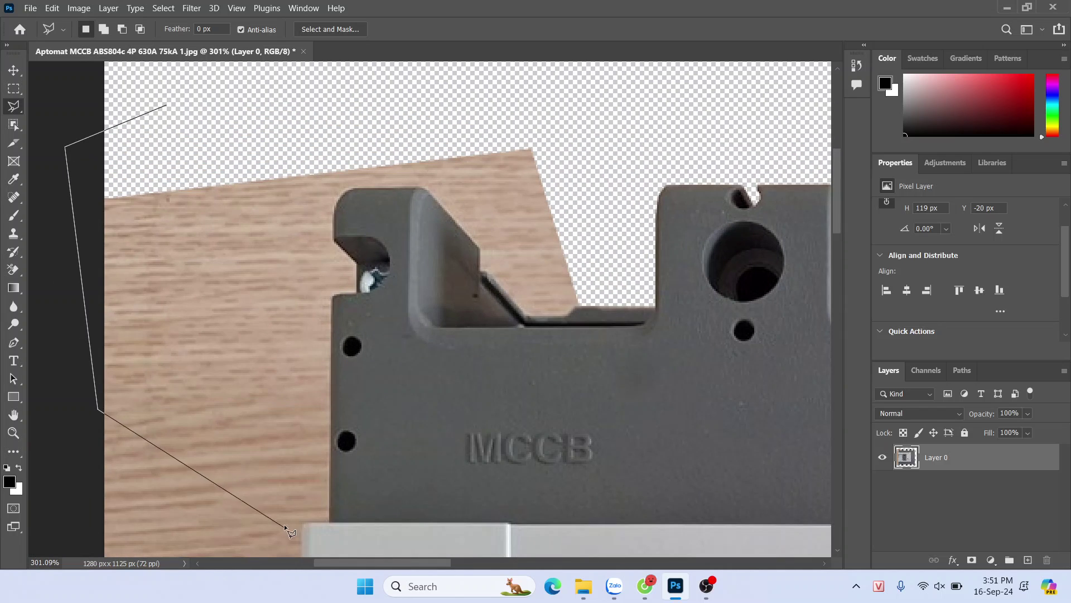
pyautogui.click(329, 523)
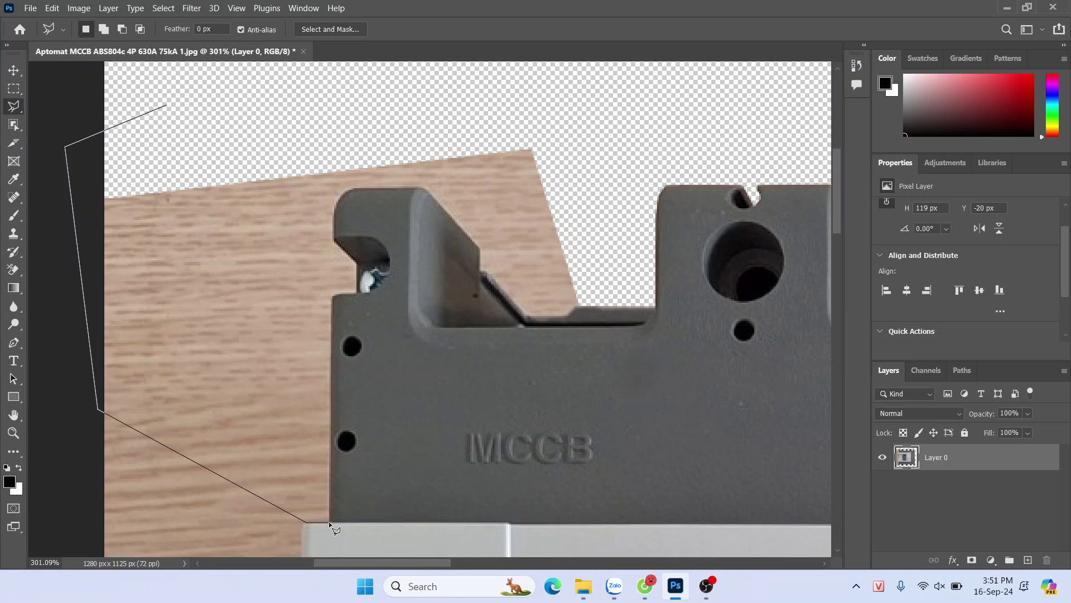
pyautogui.click(356, 293)
pyautogui.click(332, 240)
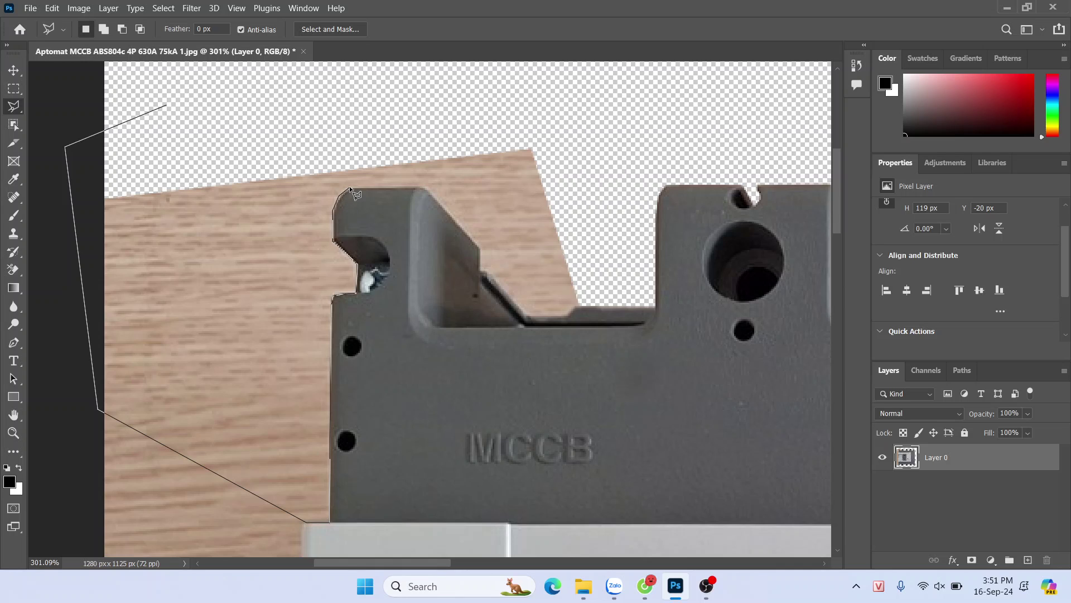
pyautogui.click(349, 129)
pyautogui.click(167, 107)
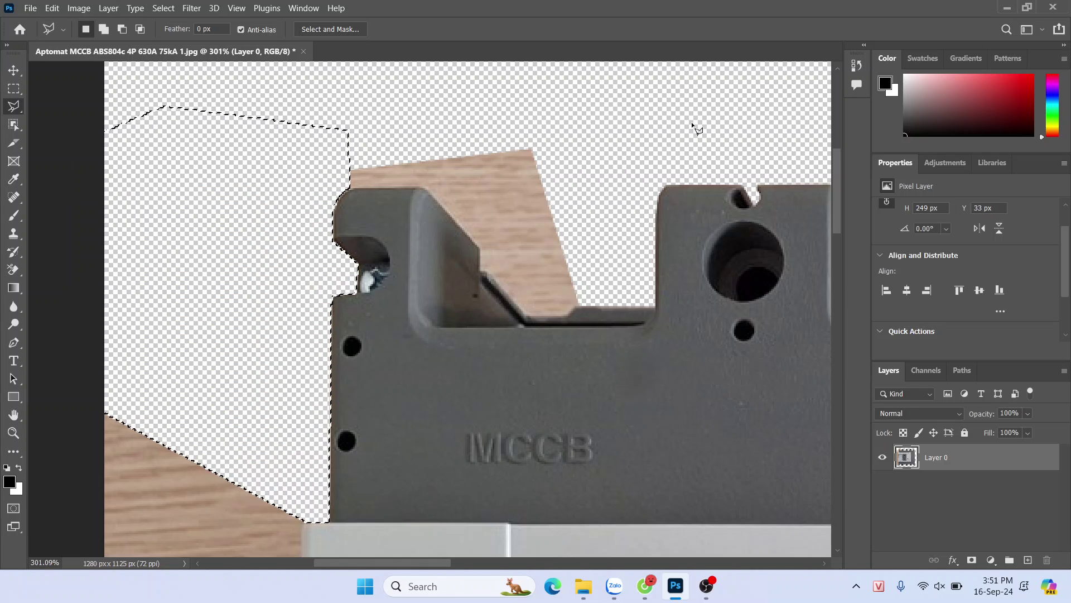
# - Outline about 108 px in height of wood along the leftmost top terminal's sloped side and the recess beside it, and delete it
pyautogui.click(592, 201)
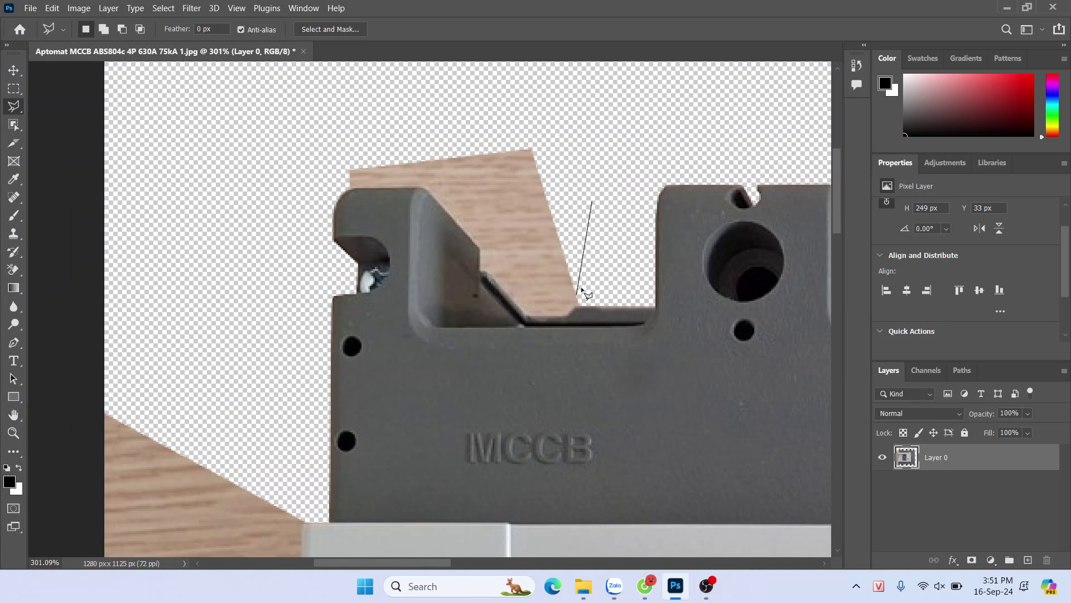
pyautogui.hotkey('ctrl', '+')
pyautogui.hotkey('ctrl', '+')
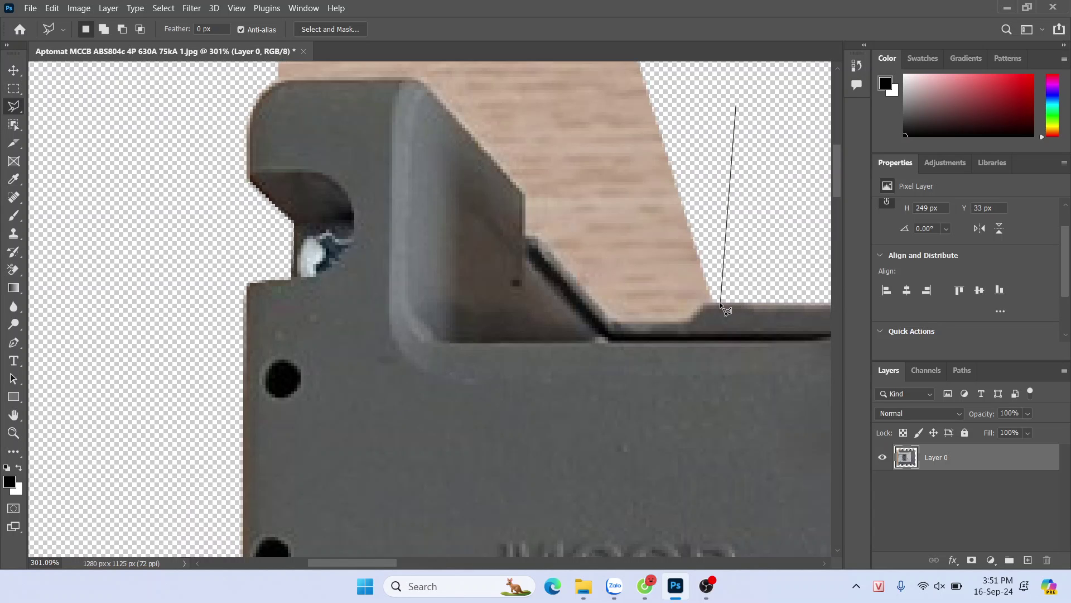
pyautogui.click(687, 322)
pyautogui.click(617, 321)
pyautogui.click(524, 194)
pyautogui.scroll(-2, 463, 139)
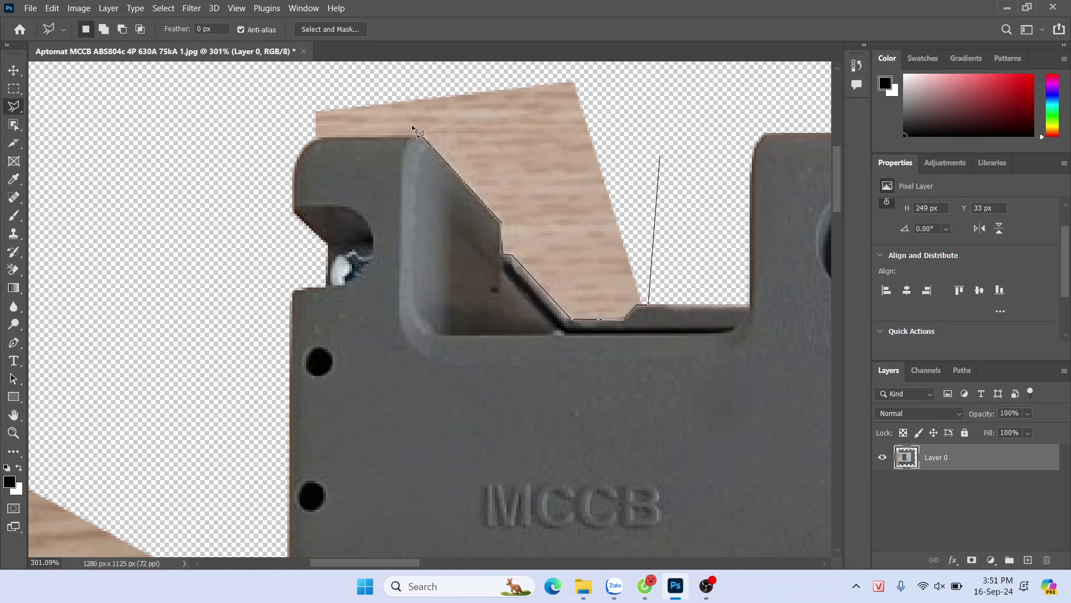
pyautogui.click(413, 126)
pyautogui.click(338, 89)
pyautogui.click(535, 79)
pyautogui.scroll(2, 631, 134)
pyautogui.click(598, 104)
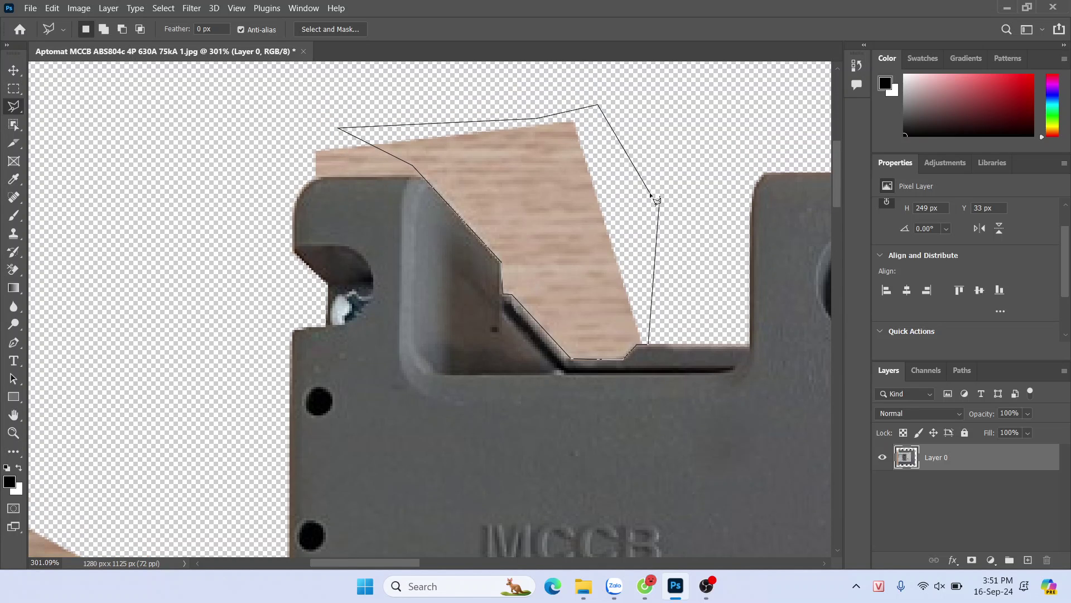
pyautogui.click(661, 197)
pyautogui.press('Delete')
# - Outline about 28 px in height of remaining wood above the leftmost top terminal, delete it and deselect
pyautogui.click(212, 115)
pyautogui.click(316, 179)
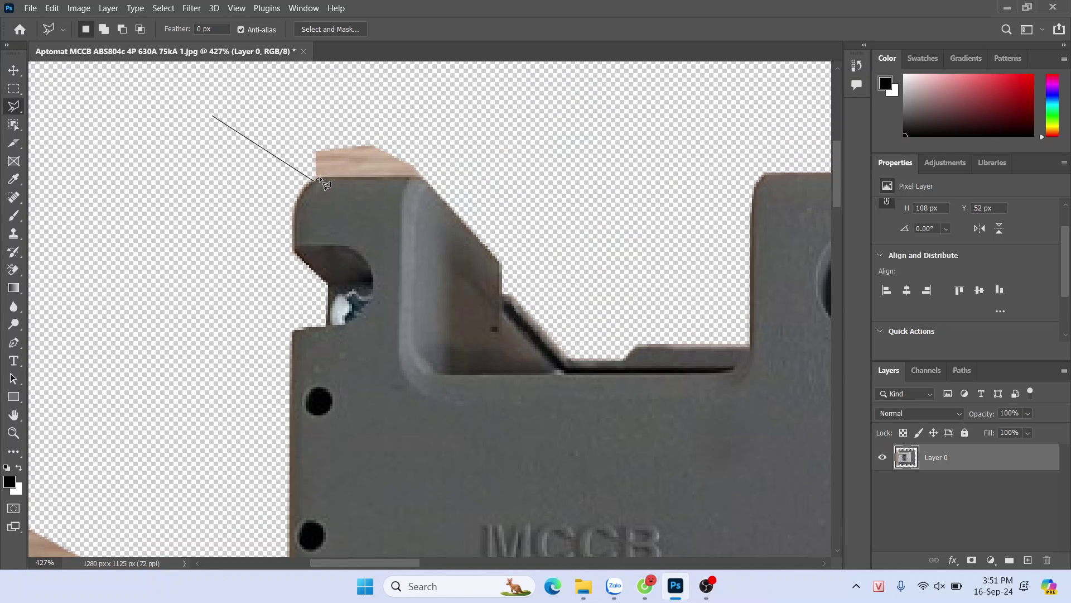
pyautogui.click(422, 177)
pyautogui.click(439, 162)
pyautogui.click(212, 116)
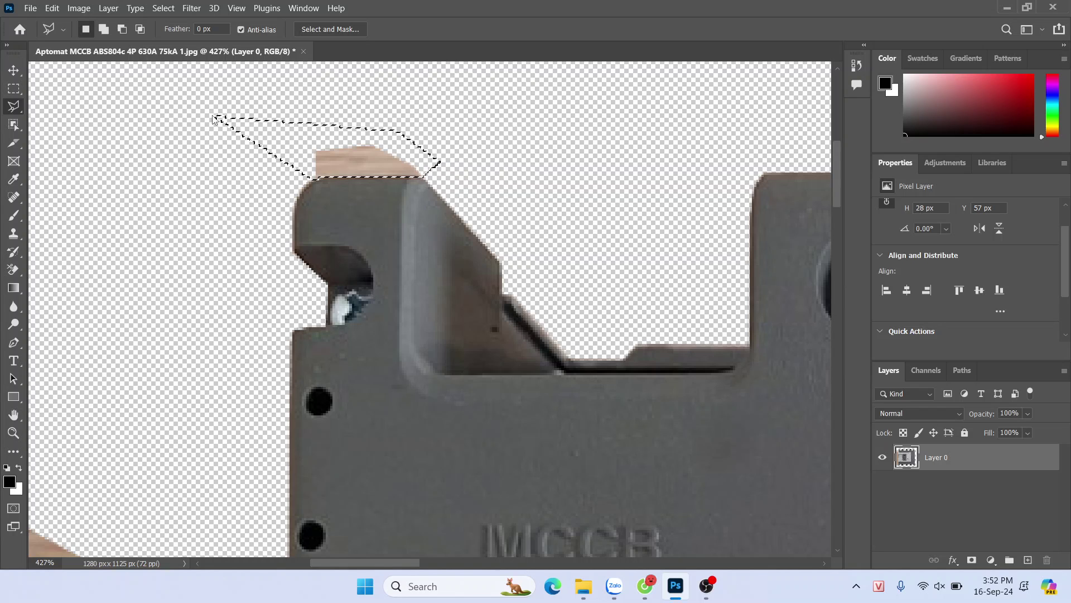
pyautogui.press('Delete')
pyautogui.hotkey('ctrl', 'd')
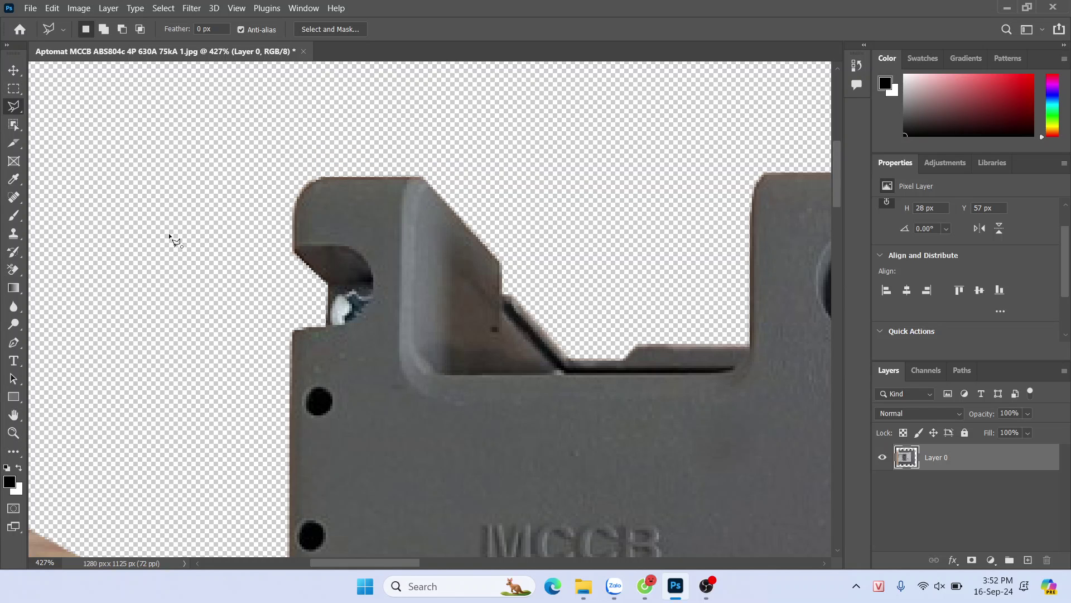
# - Outline the wood around the leftmost bottom terminal's rounded corner and side notch out to the image edge, delete it and deselect
pyautogui.scroll(-5, 167, 251)
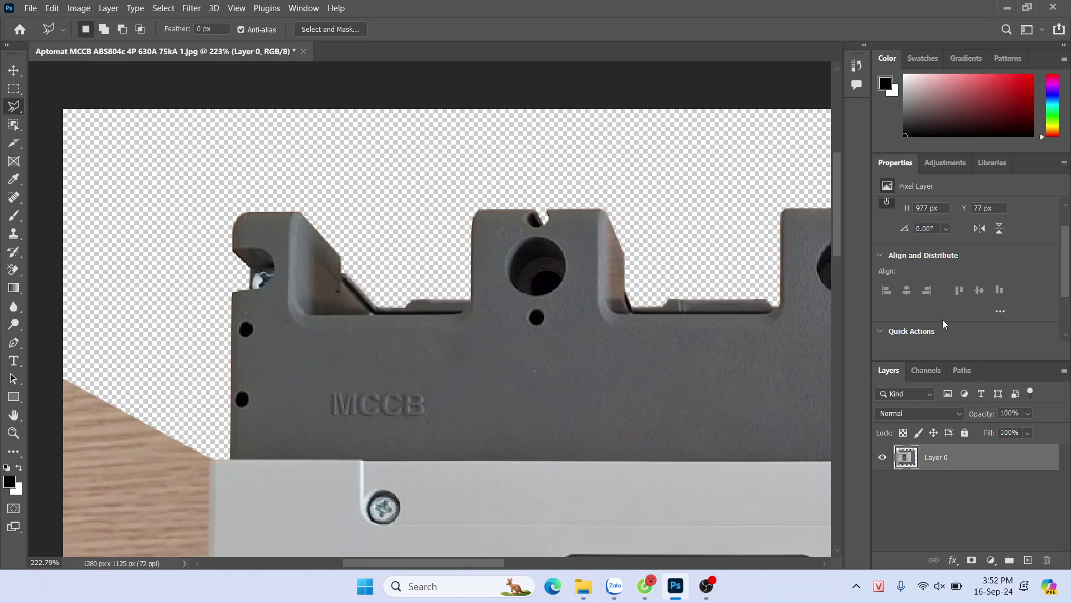
pyautogui.scroll(-15, 838, 252)
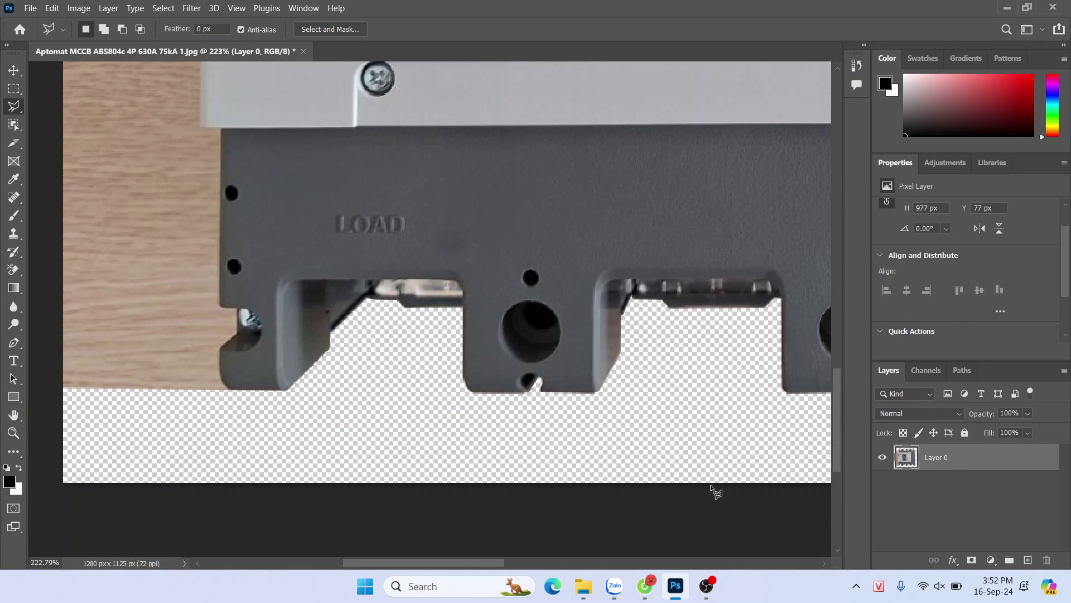
pyautogui.click(241, 435)
pyautogui.hotkey('ctrl', '+')
pyautogui.click(111, 438)
pyautogui.click(94, 423)
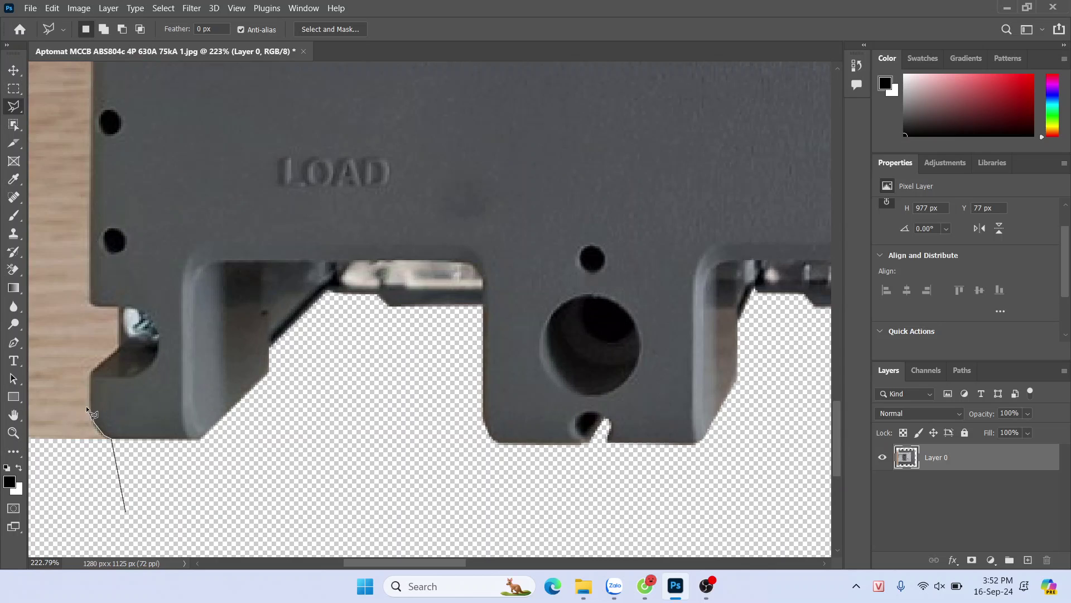
pyautogui.click(91, 413)
pyautogui.hotkey('ctrl', '-')
pyautogui.click(93, 290)
pyautogui.click(114, 389)
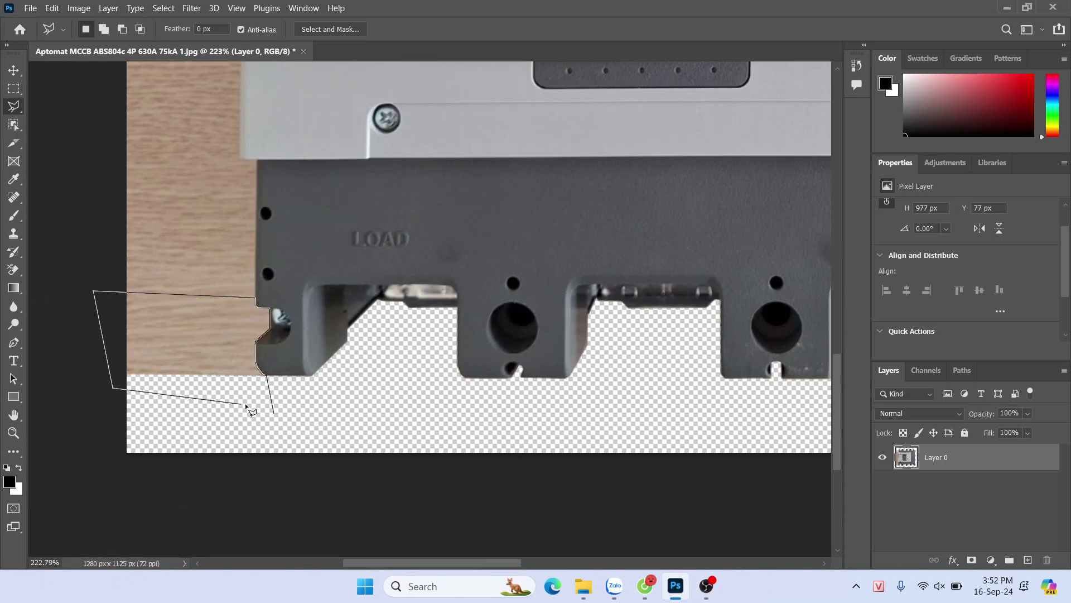
pyautogui.click(274, 412)
pyautogui.press('Delete')
pyautogui.hotkey('ctrl', 'd')
# - Outline about 241 px in height of wood beside the LOAD housing and lower light cover up to the label plate's corner, delete it and deselect
pyautogui.scroll(5, 206, 263)
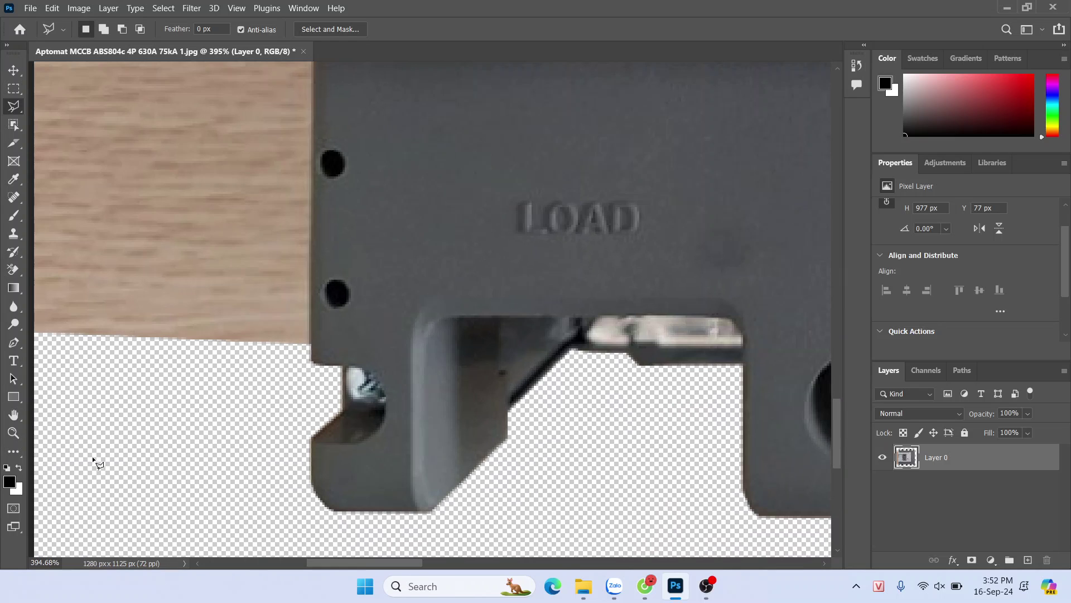
pyautogui.hscroll(-5, 239, 347)
pyautogui.click(89, 342)
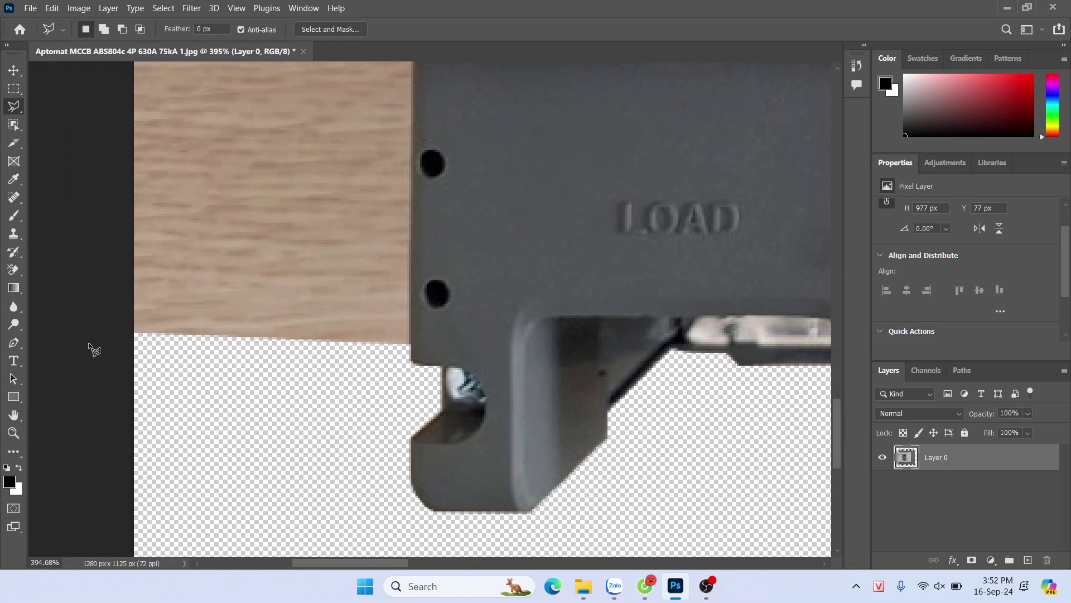
pyautogui.click(410, 342)
pyautogui.scroll(-2, 411, 310)
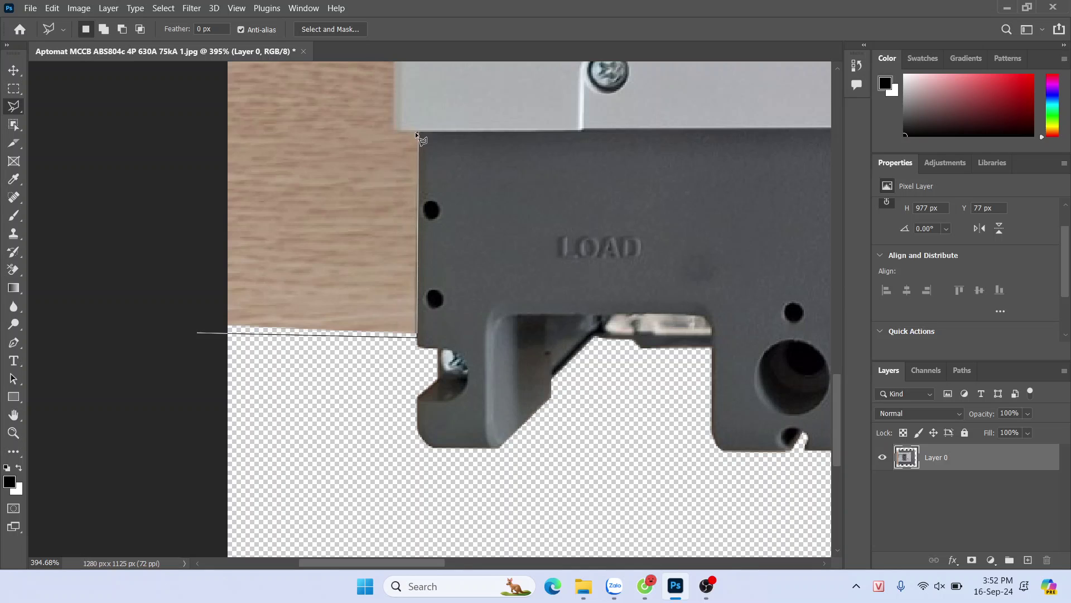
pyautogui.click(394, 132)
pyautogui.scroll(5, 393, 95)
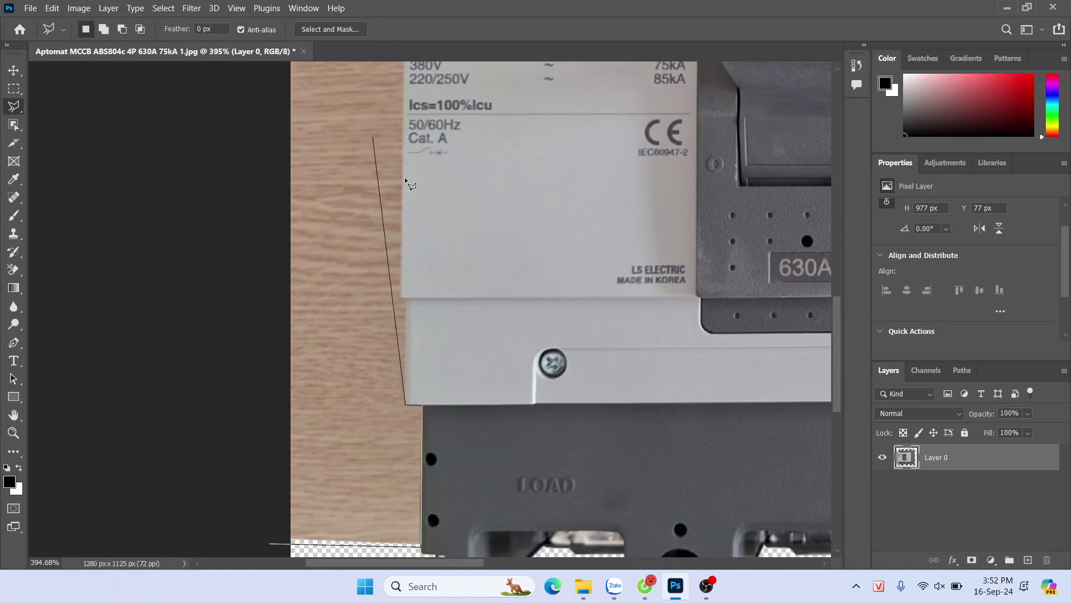
pyautogui.doubleClick(403, 300)
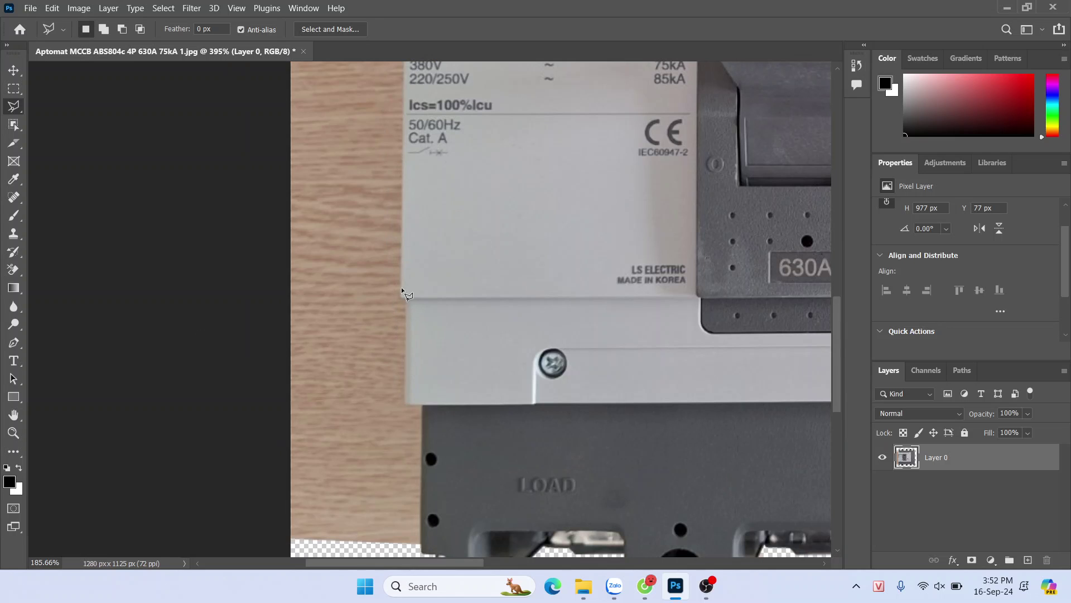
pyautogui.press('Delete')
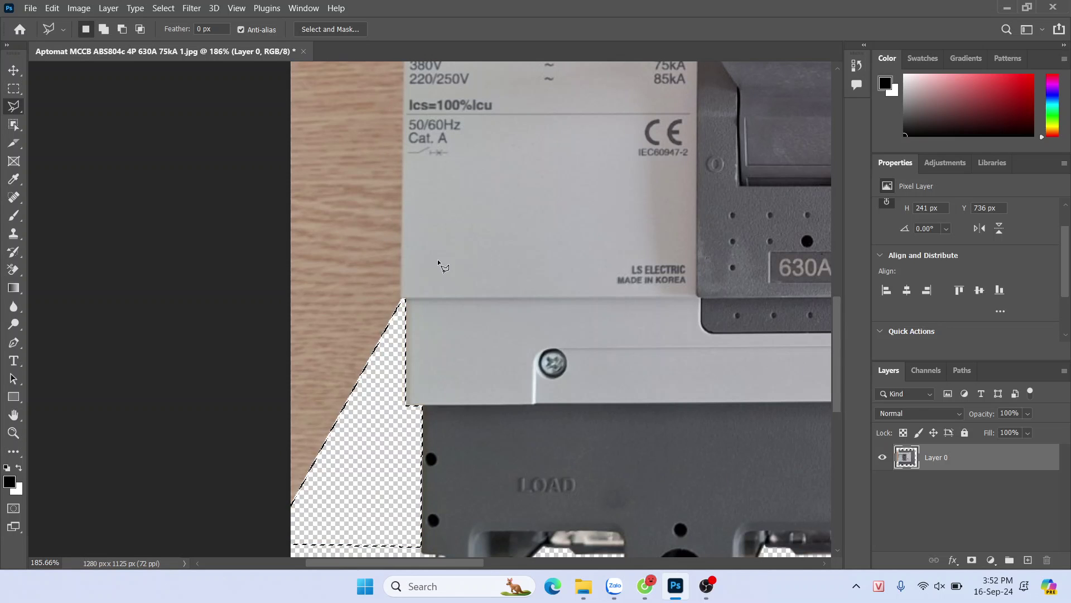
pyautogui.hotkey('ctrl', 'd')
# - Outline about 224 px in height of leftover wood from the label plate's lower left corner to the image edge, and delete it
pyautogui.click(273, 277)
pyautogui.click(401, 284)
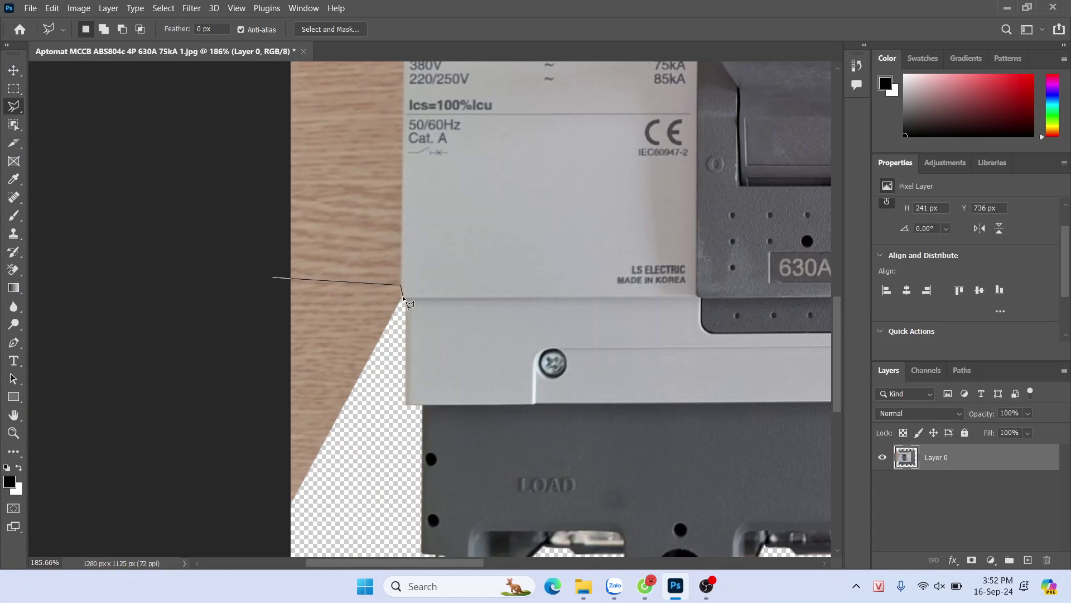
pyautogui.click(402, 298)
pyautogui.click(343, 506)
pyautogui.click(274, 506)
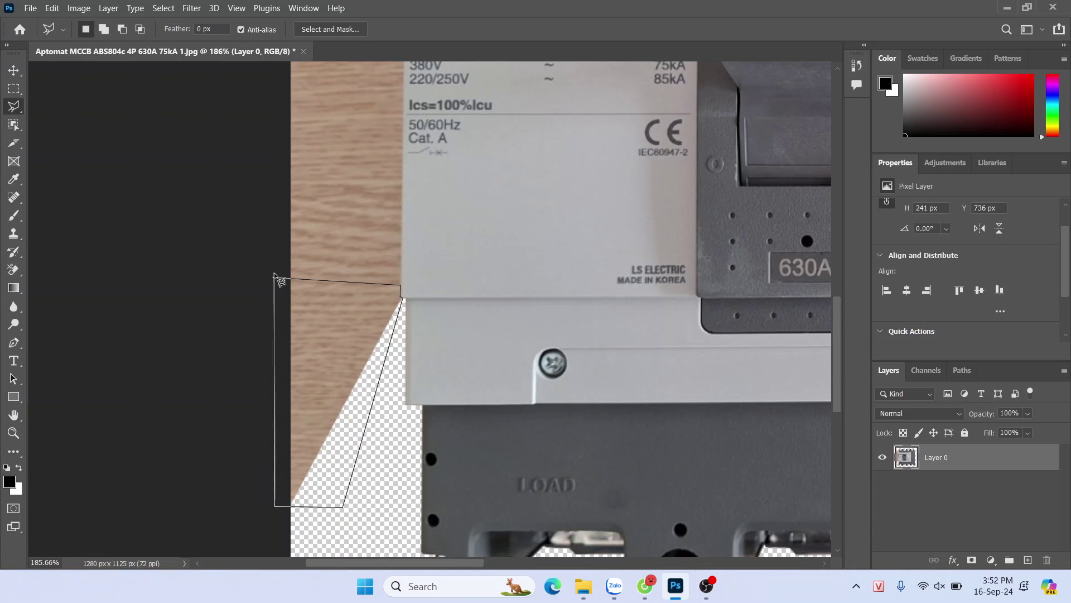
pyautogui.click(274, 277)
pyautogui.press('Delete')
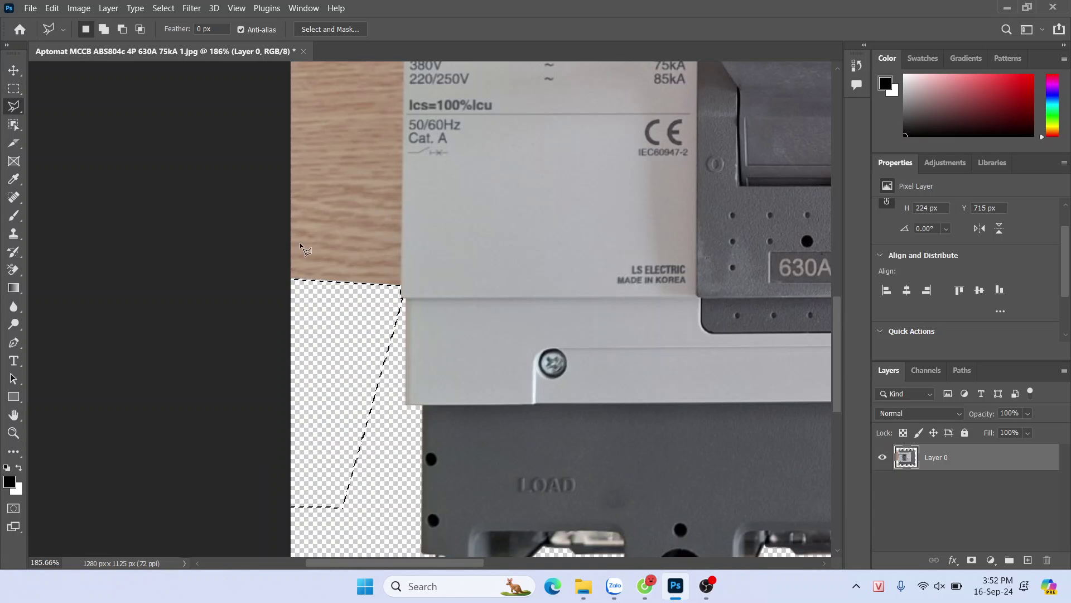
# - Outline about 395 px in height of wood along the Metasol label plate's left edge, delete it and deselect
pyautogui.click(214, 327)
pyautogui.click(401, 292)
pyautogui.click(406, 82)
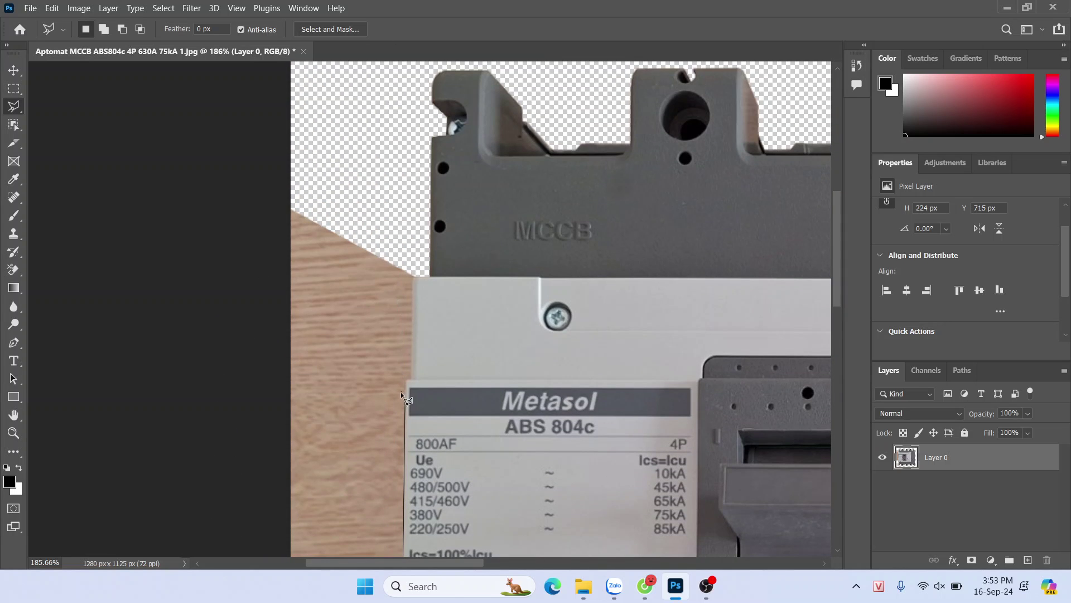
pyautogui.hotkey('ctrl', '+')
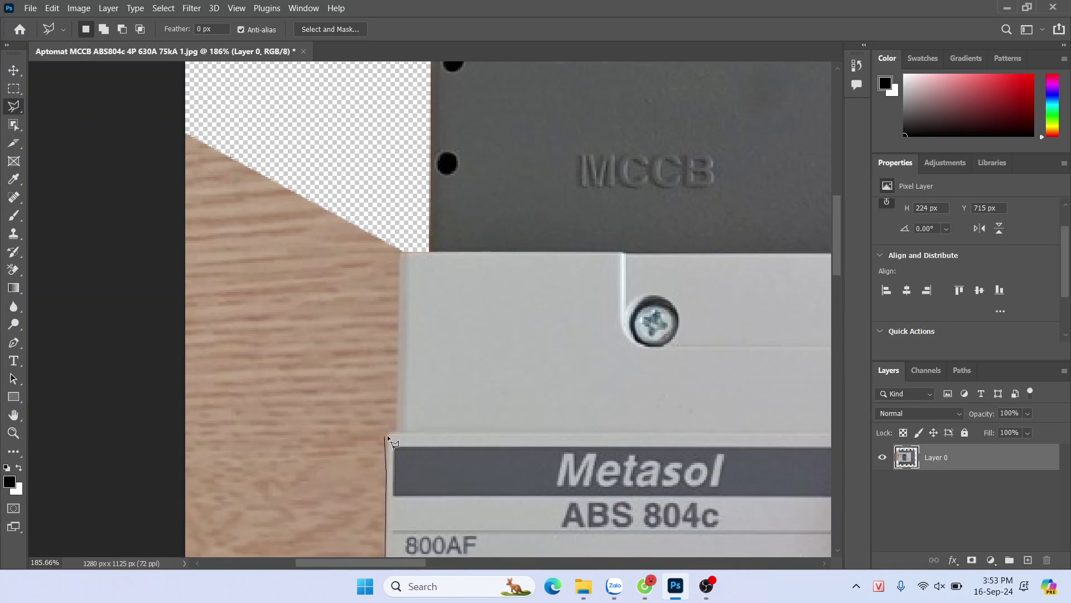
pyautogui.click(168, 414)
pyautogui.hotkey('ctrl', '-')
pyautogui.hotkey('ctrl', '-')
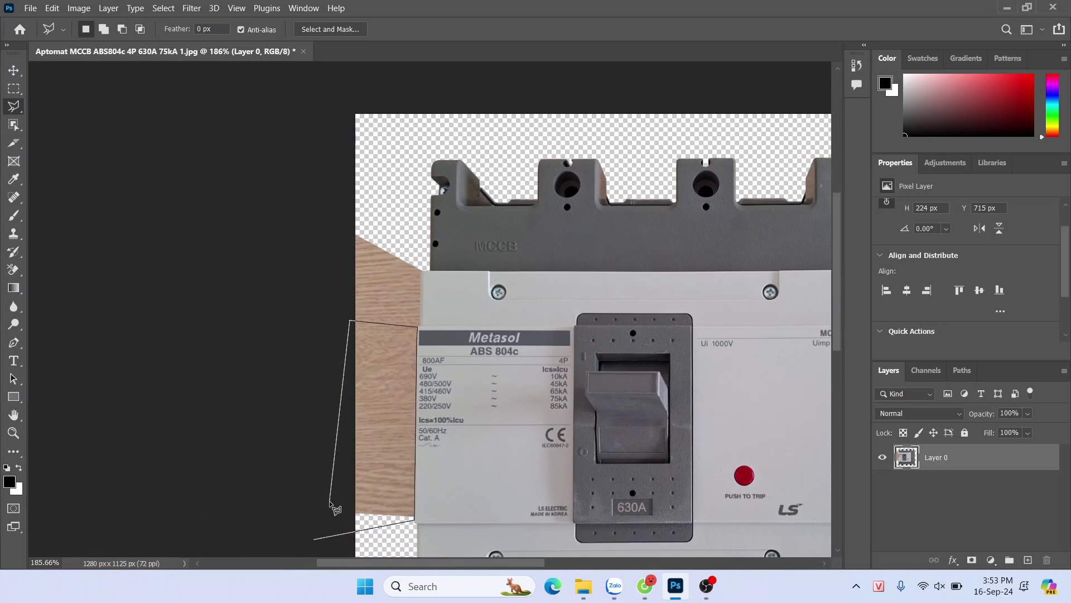
pyautogui.doubleClick(314, 538)
pyautogui.press('Delete')
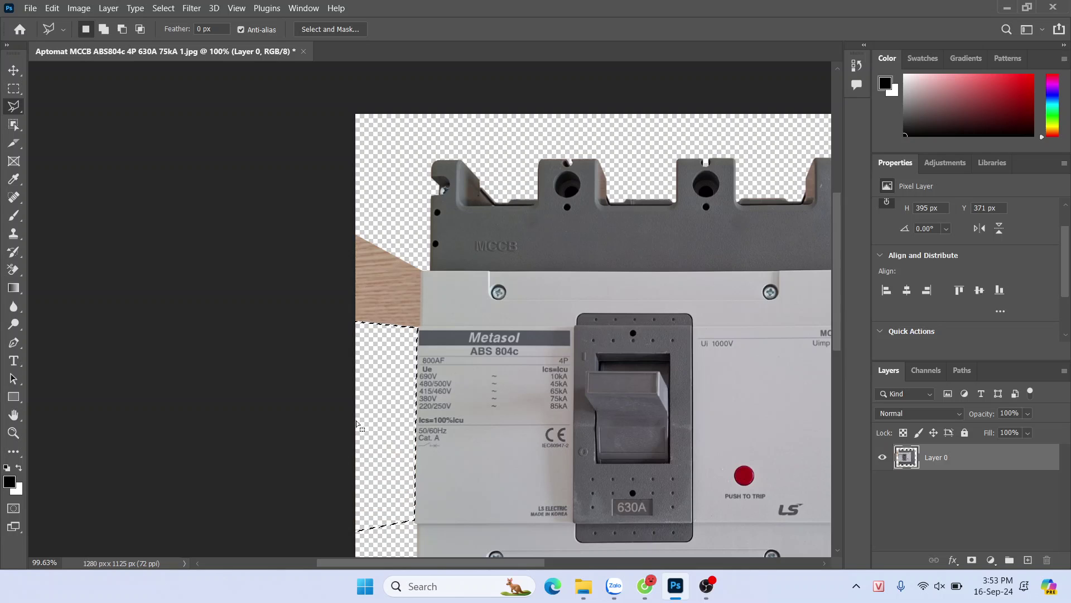
pyautogui.hotkey('ctrl', 'd')
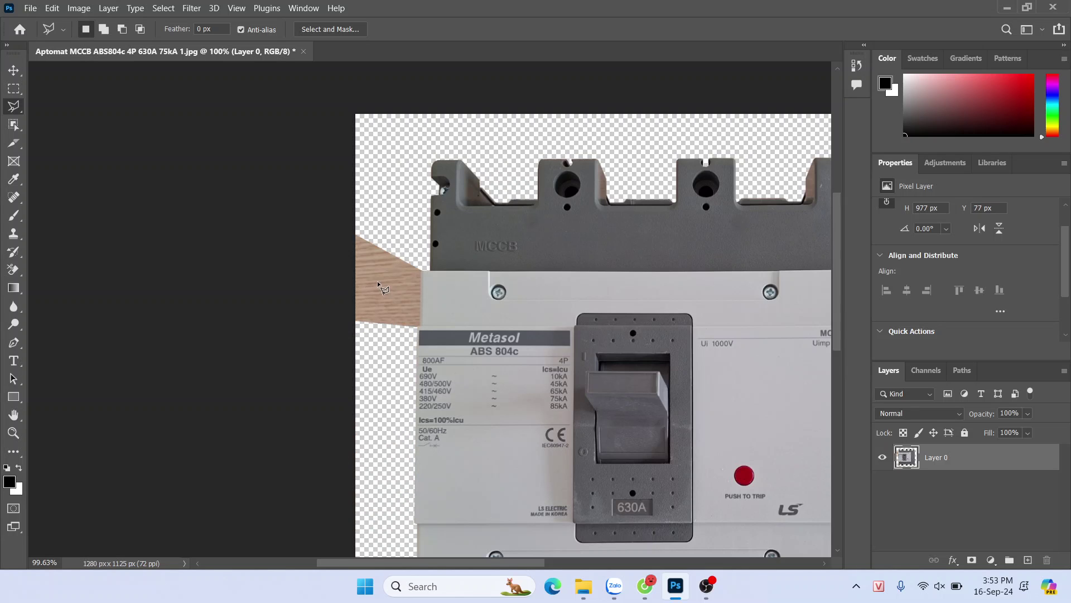
# - Outline about 206 px in height of remaining wood beside the upper light cover, above the Metasol label plate, and delete it
pyautogui.scroll(5, 379, 288)
pyautogui.click(252, 190)
pyautogui.click(393, 268)
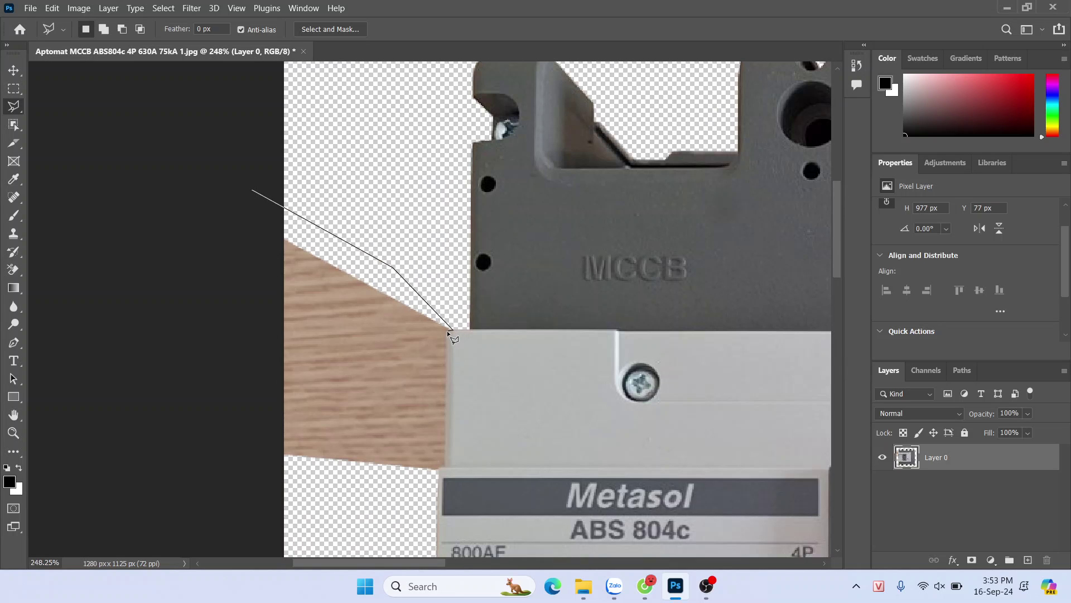
pyautogui.click(446, 335)
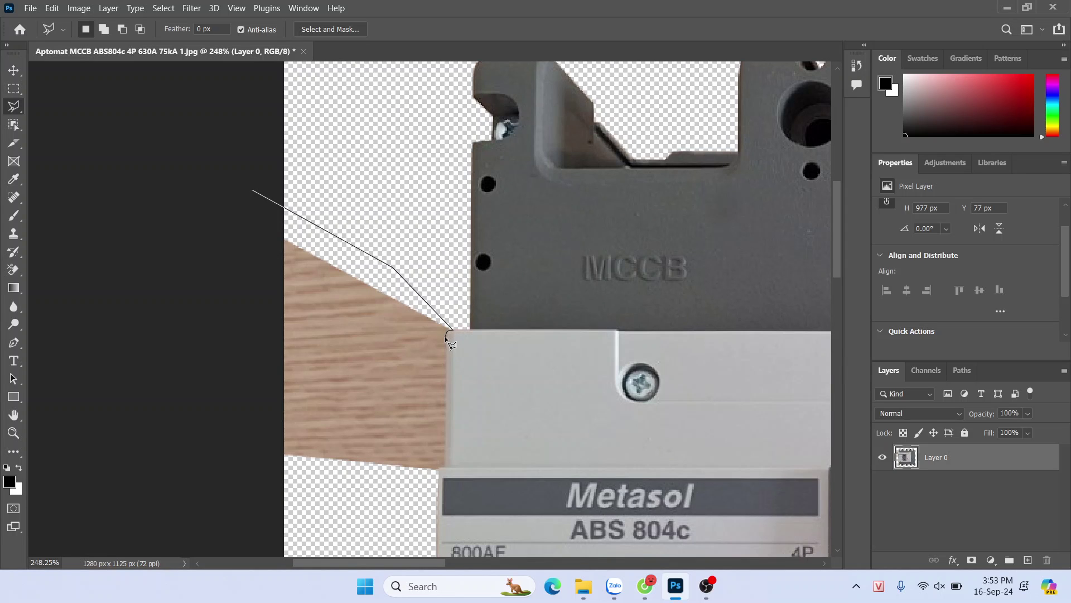
pyautogui.click(439, 470)
pyautogui.click(290, 474)
pyautogui.click(246, 414)
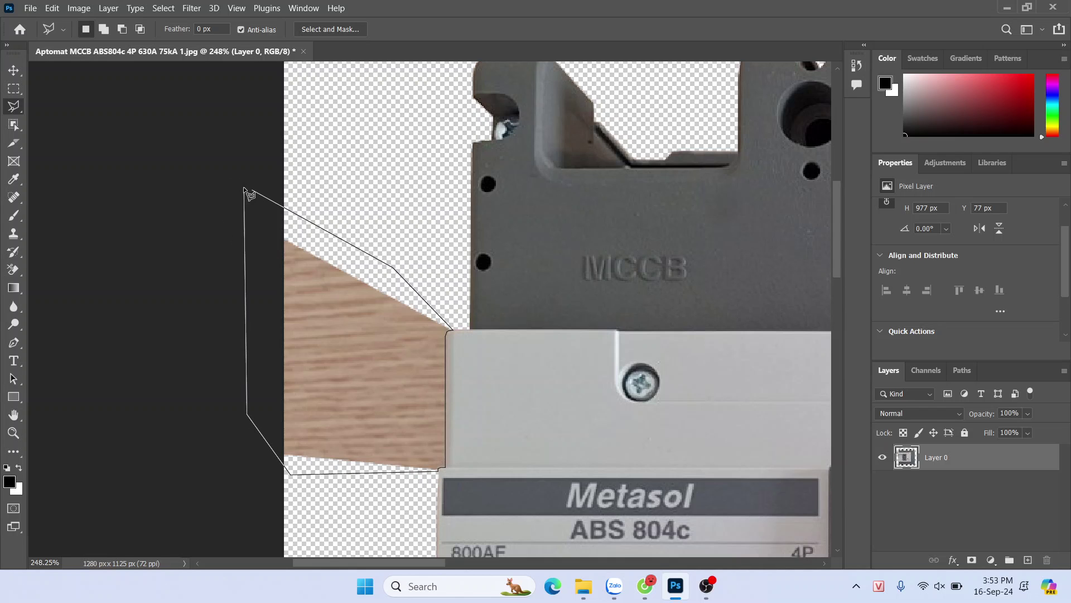
pyautogui.click(243, 187)
pyautogui.scroll(-5, 259, 187)
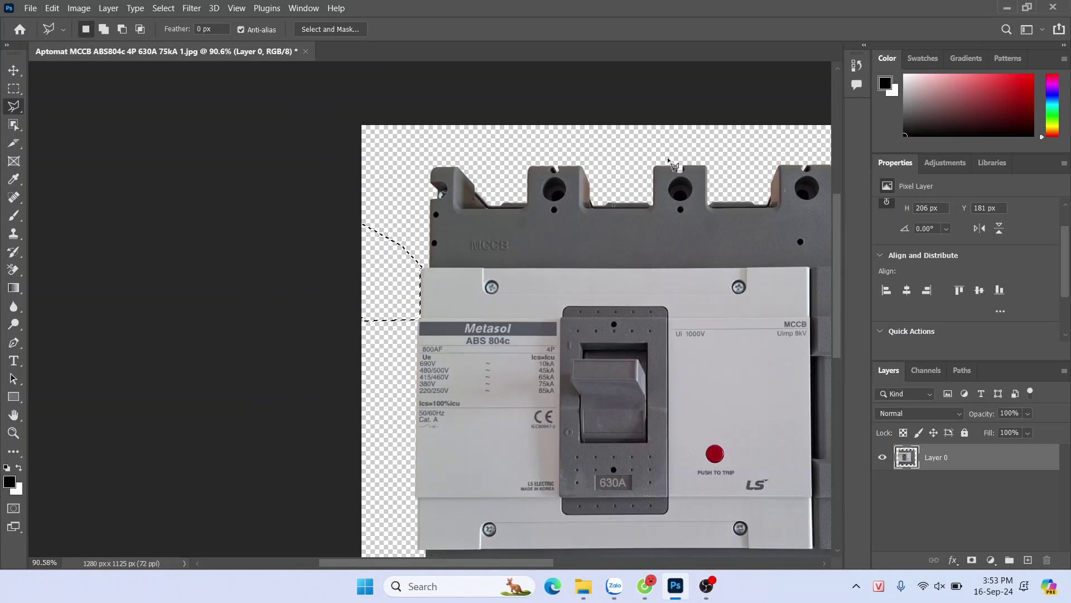
# - Deselect the cleared area beside the breaker's upper light cover, with the whole cut-out in view
pyautogui.scroll(-2, 842, 226)
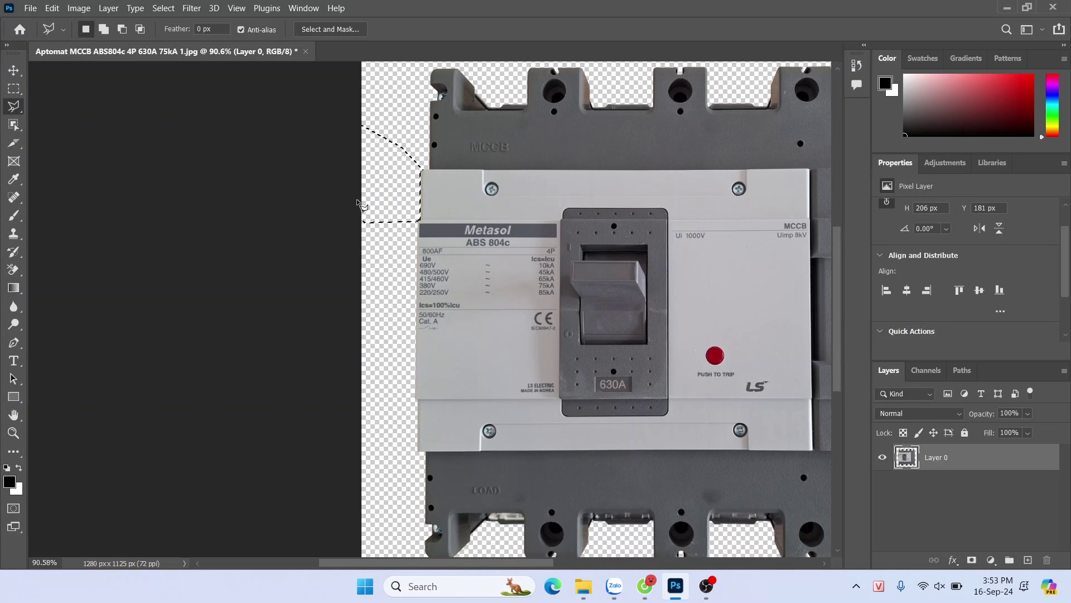
pyautogui.scroll(-2, 360, 202)
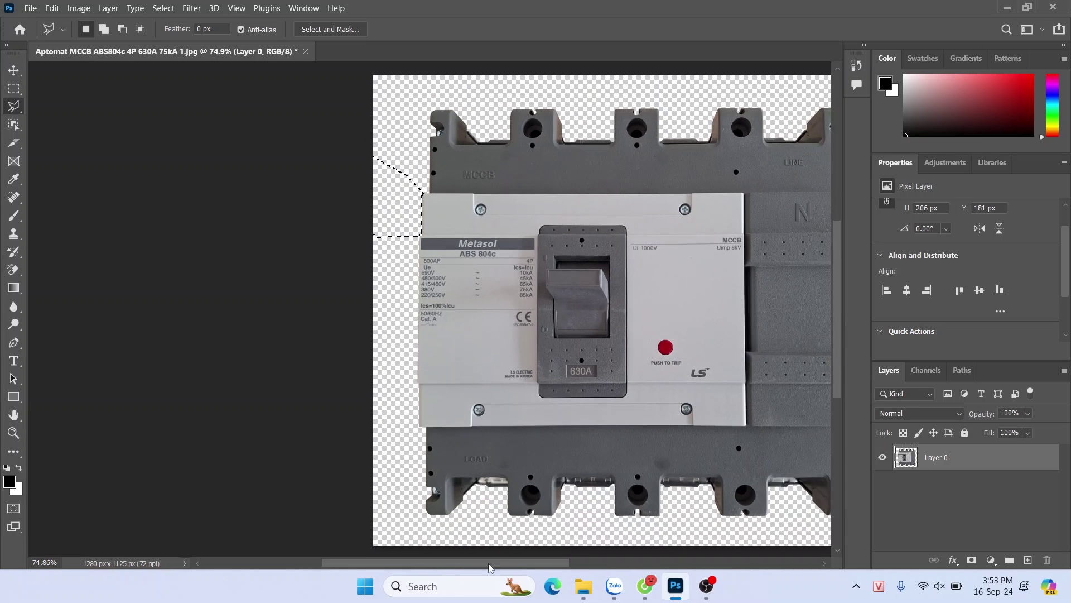
pyautogui.moveTo(490, 563); pyautogui.dragTo(544, 580)
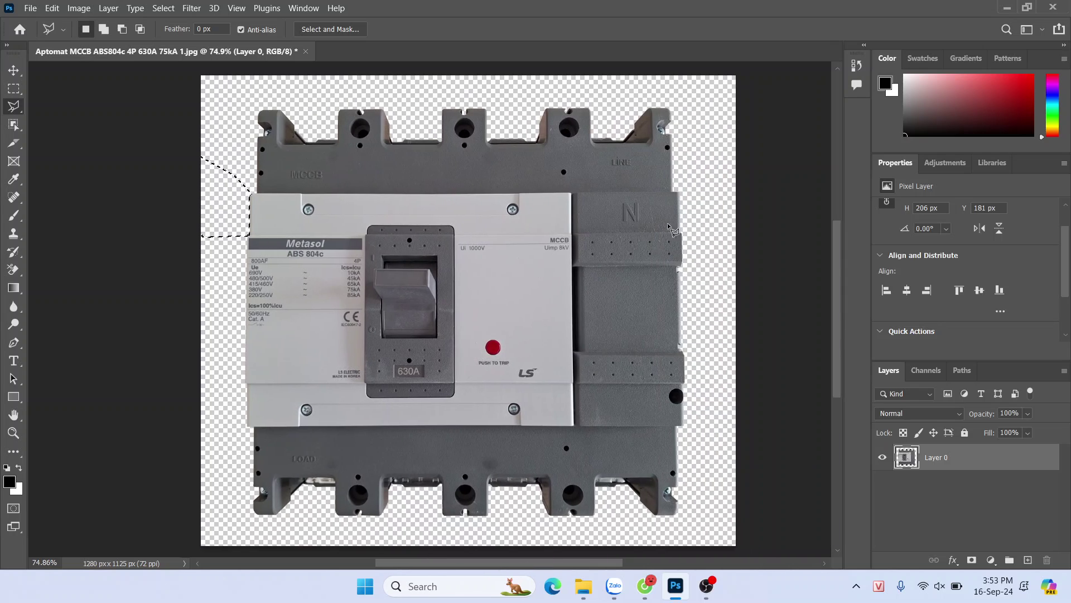
pyautogui.hotkey('ctrl', 'd')
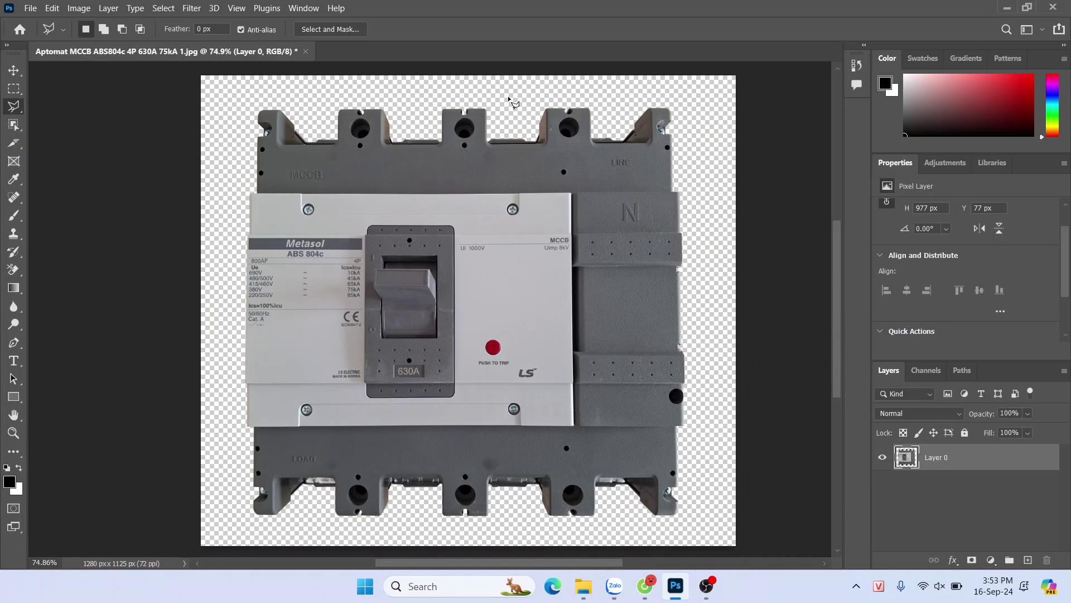
# - Move the cut-out breaker layer slightly right and up on the canvas, to a Y position of about 74 px
pyautogui.press('v')
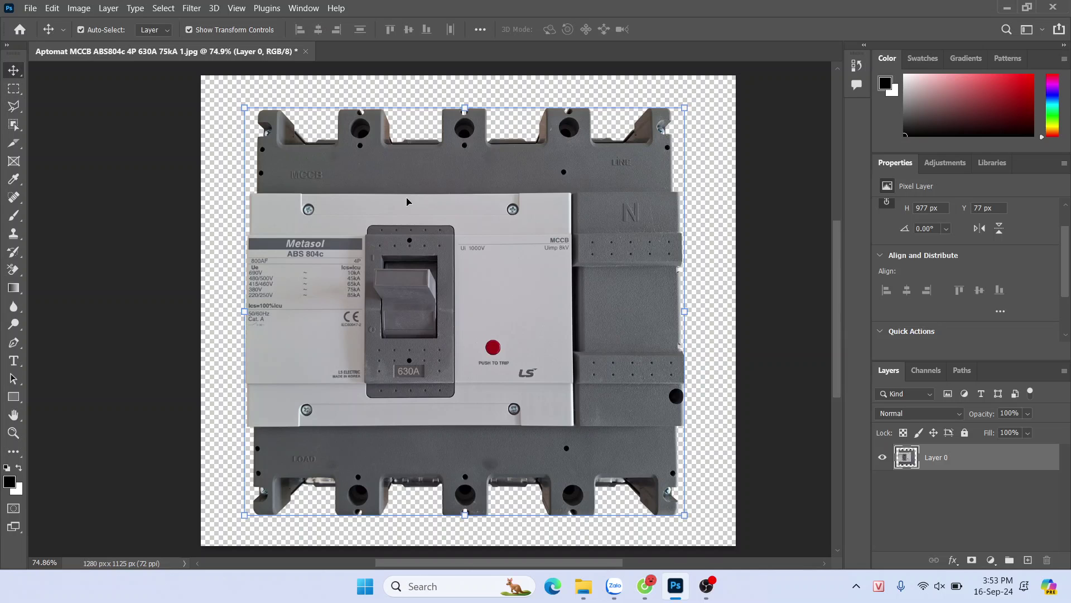
pyautogui.moveTo(498, 233); pyautogui.dragTo(509, 232)
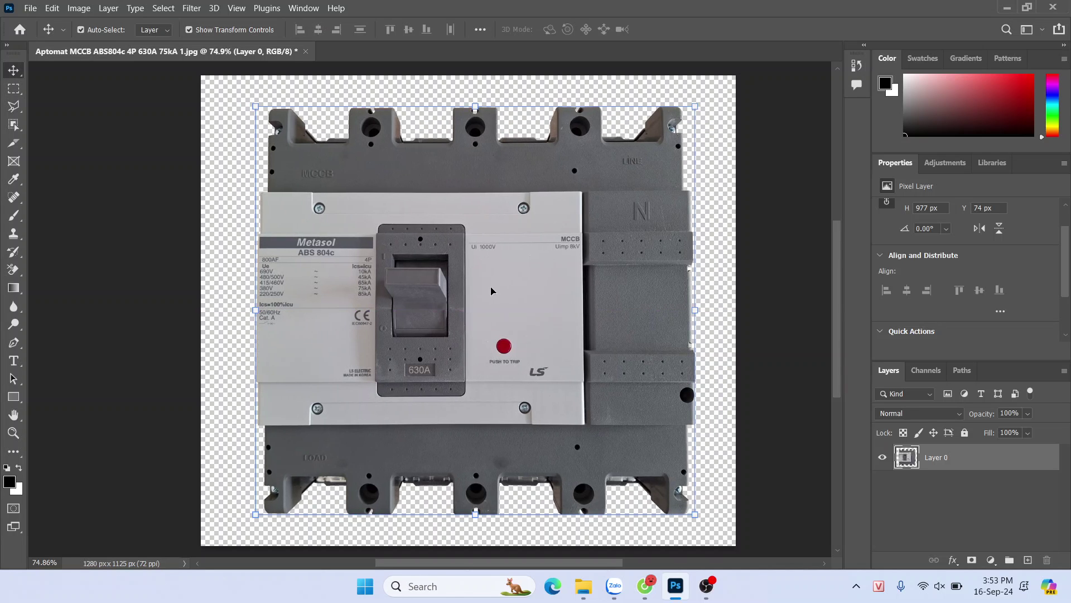
pyautogui.moveTo(408, 395); pyautogui.dragTo(459, 285)
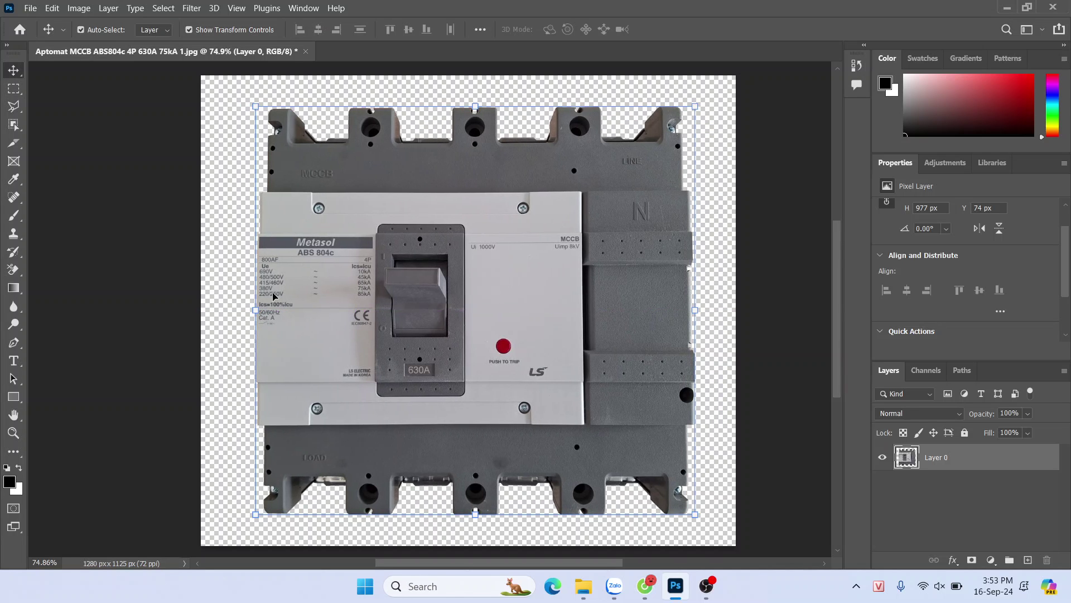
pyautogui.click(706, 586)
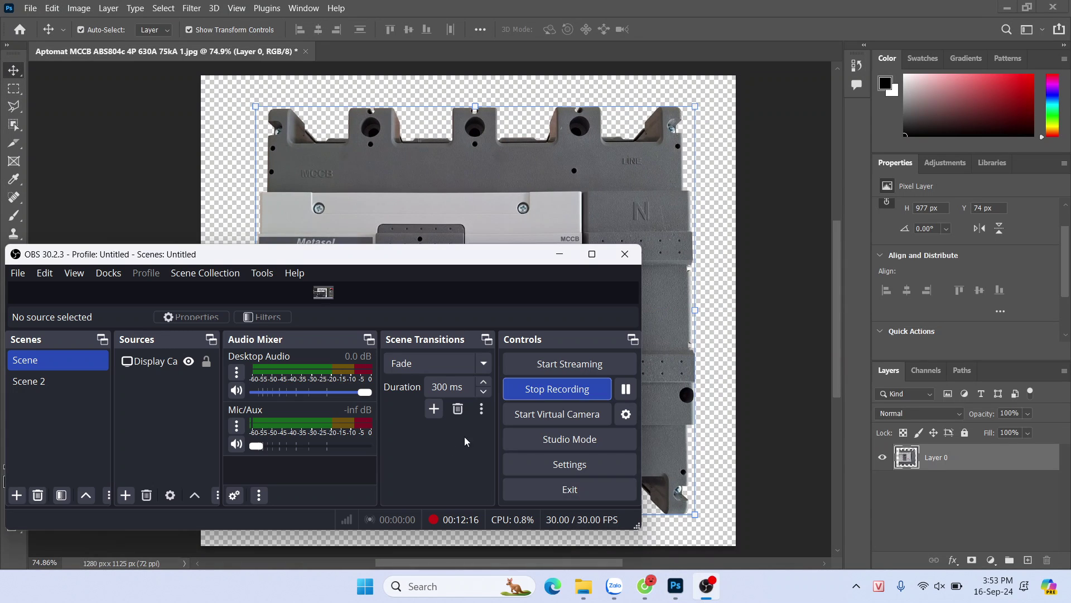